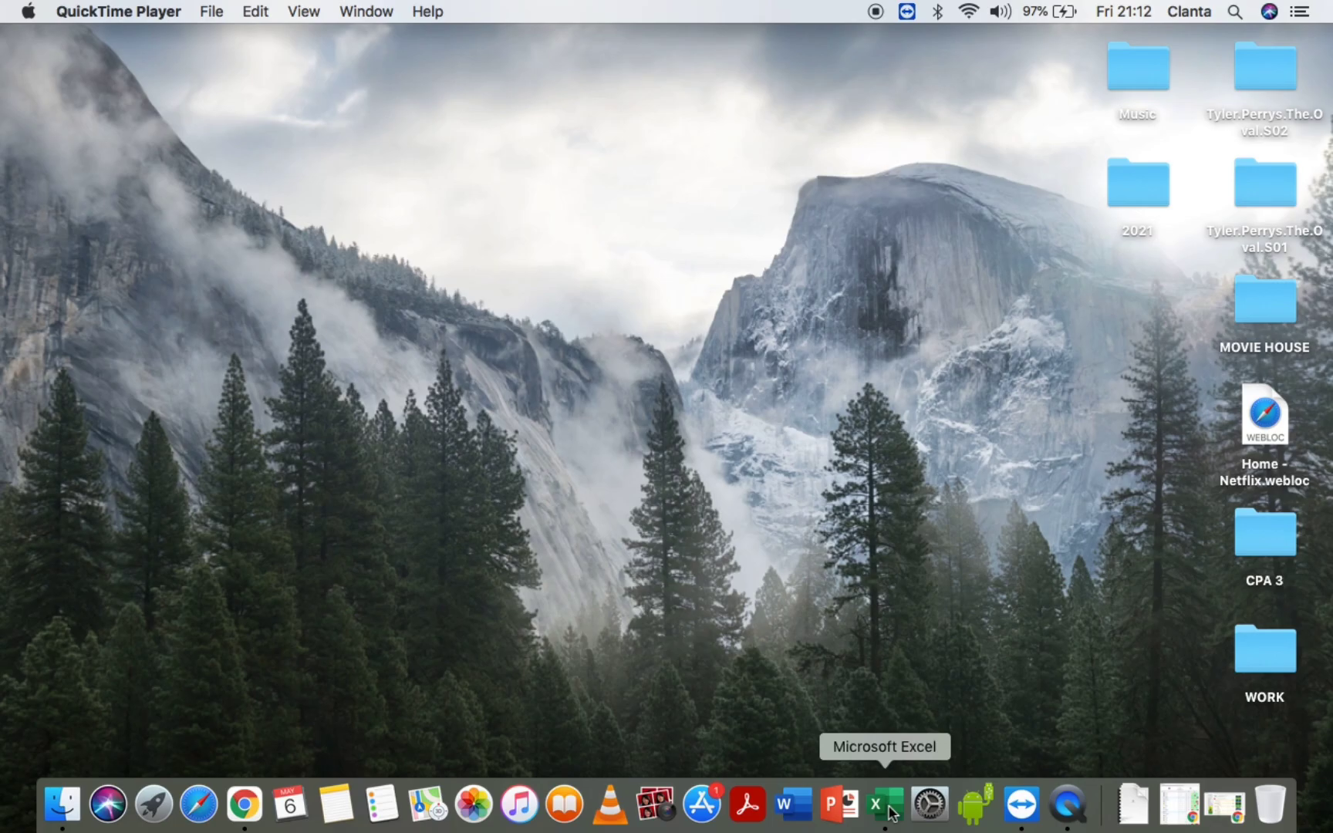
- Open the goals and score line workbook in Excel, and switch to the Flashscore page in Chrome
{"action": "left_click", "coordinate": [890, 807]}
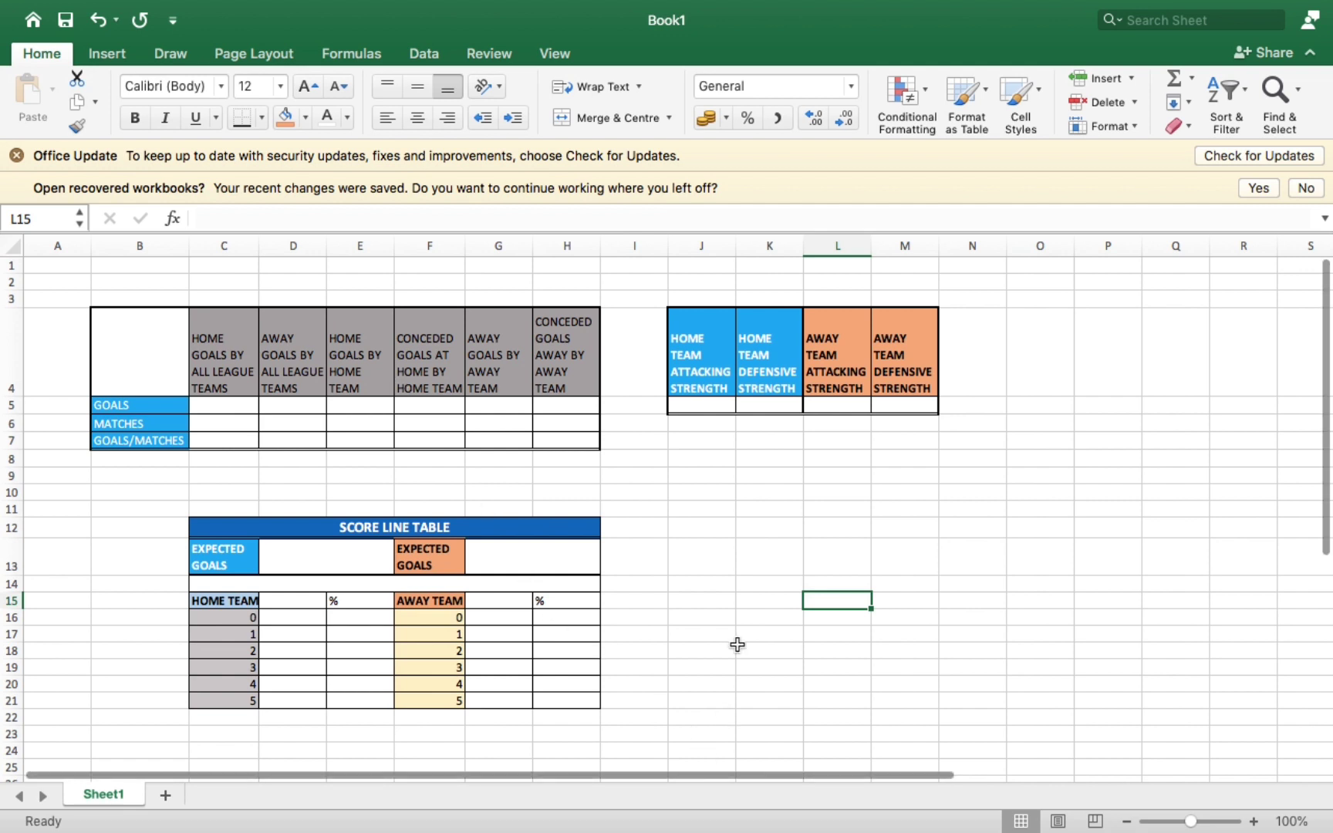
{"action": "key", "text": "ctrl+Up"}
{"action": "left_click", "coordinate": [254, 806]}
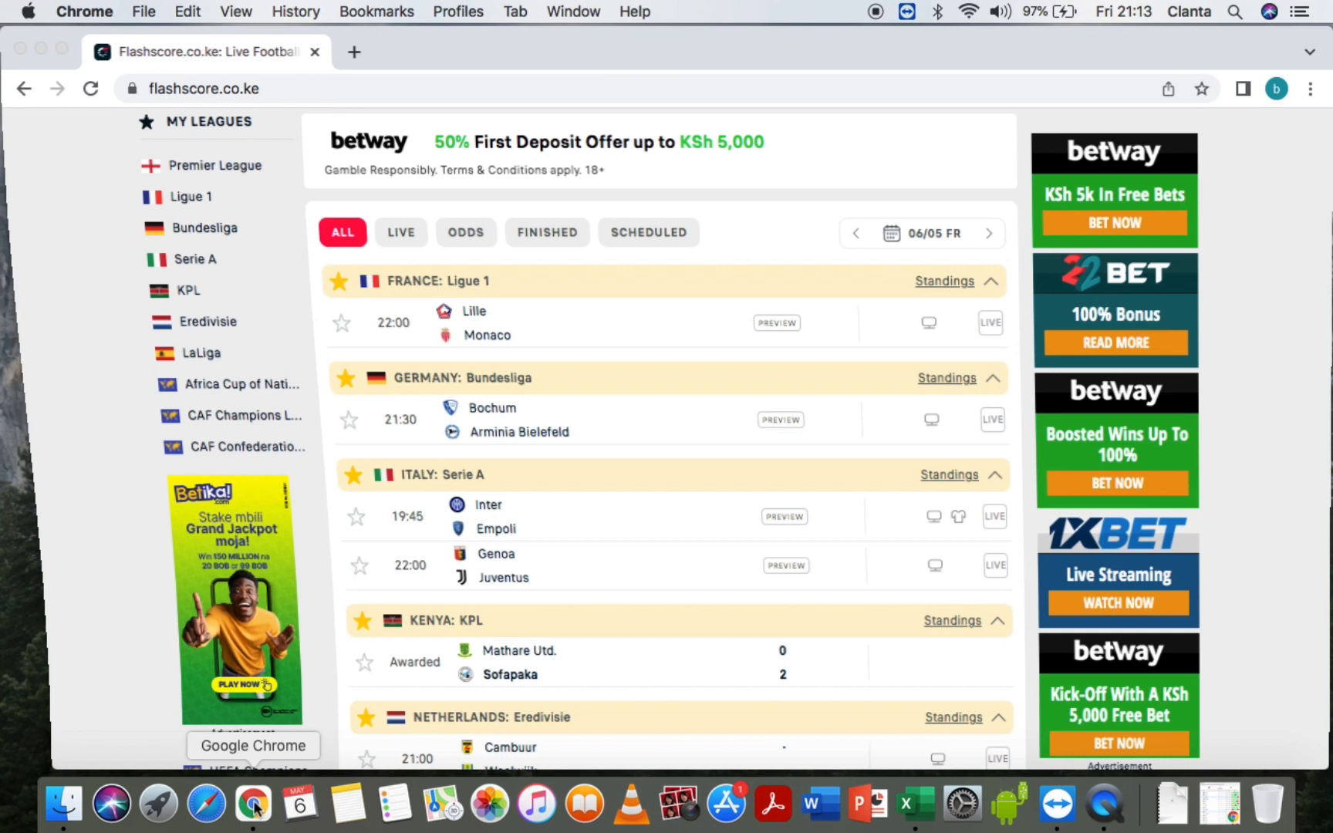
- Open the Genoa–Juventus Serie A match and display its overall league standings table
{"action": "left_click", "coordinate": [517, 566]}
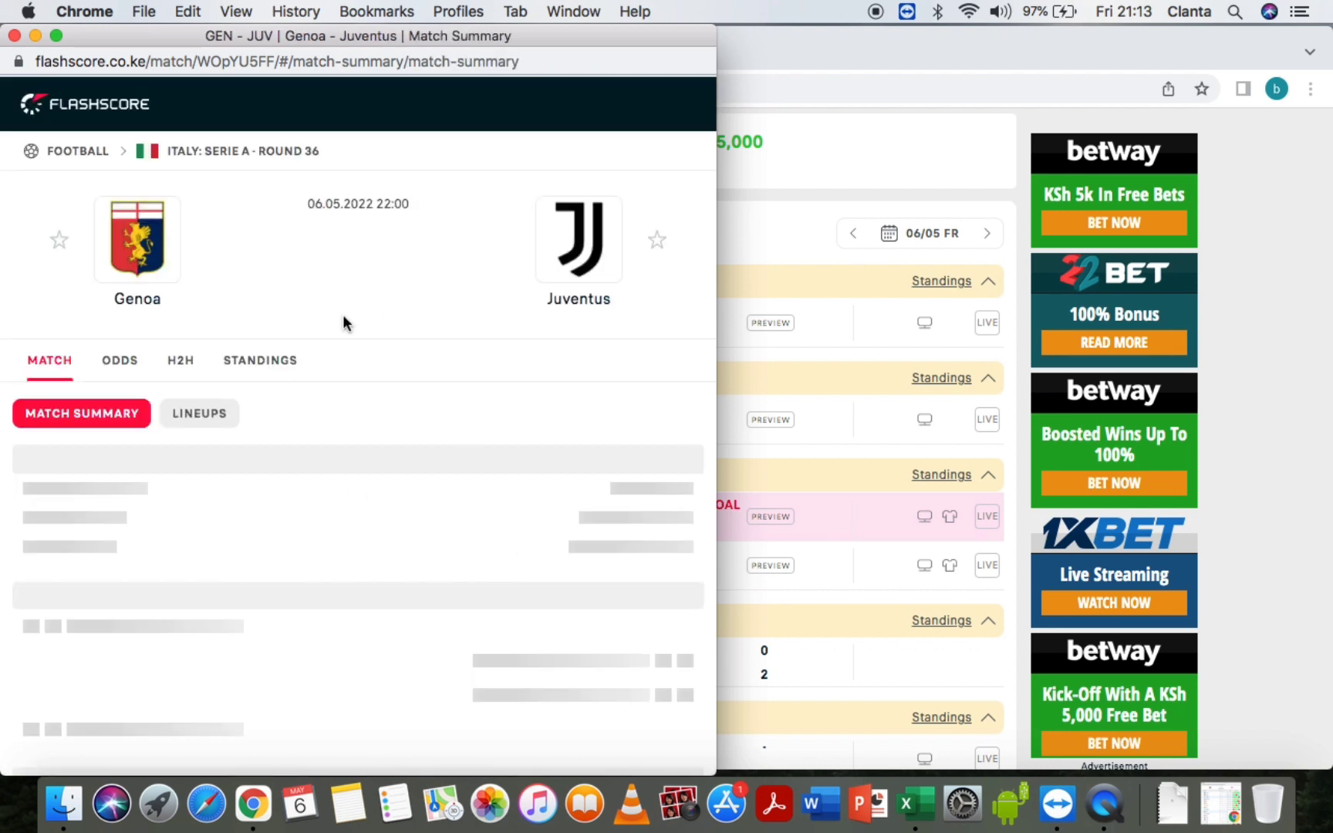
{"action": "left_click", "coordinate": [266, 364]}
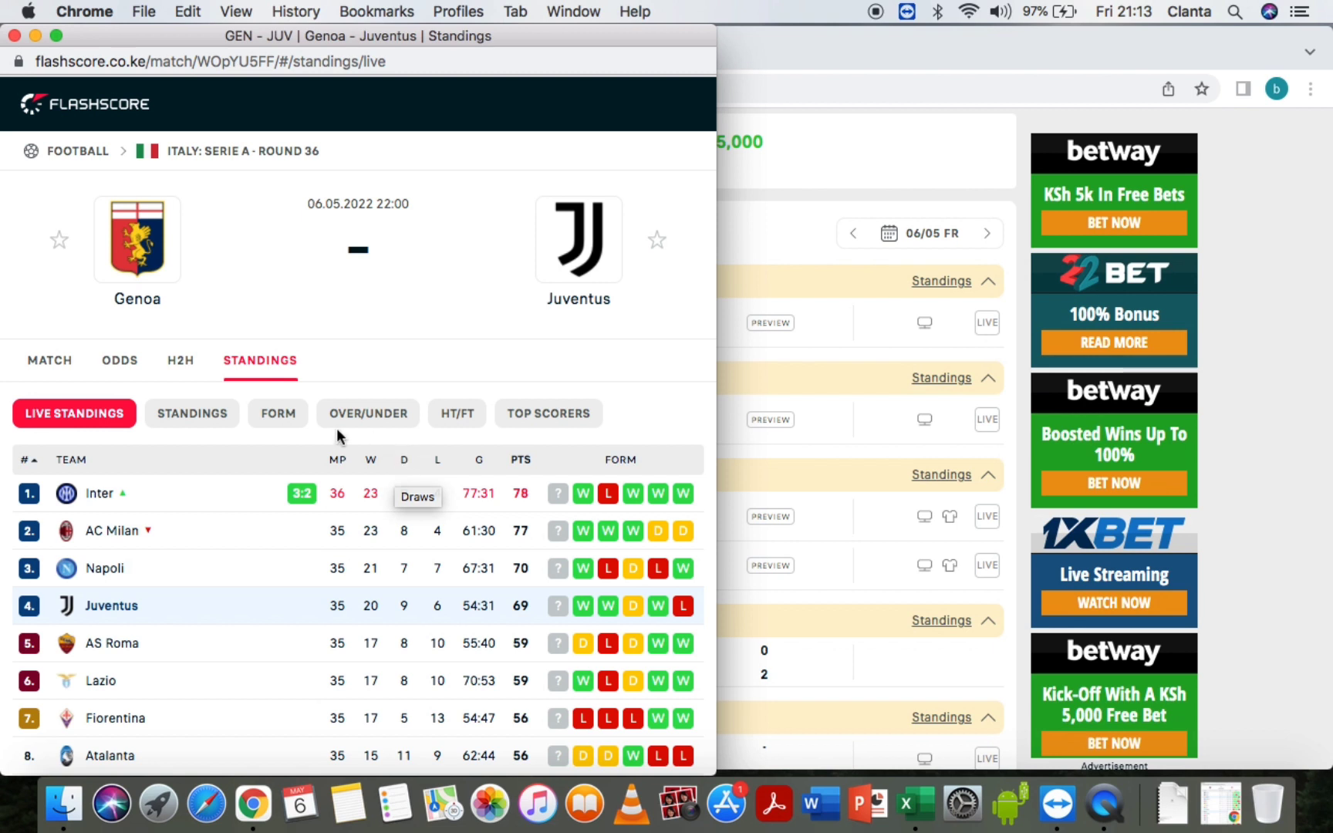
{"action": "left_click", "coordinate": [191, 417]}
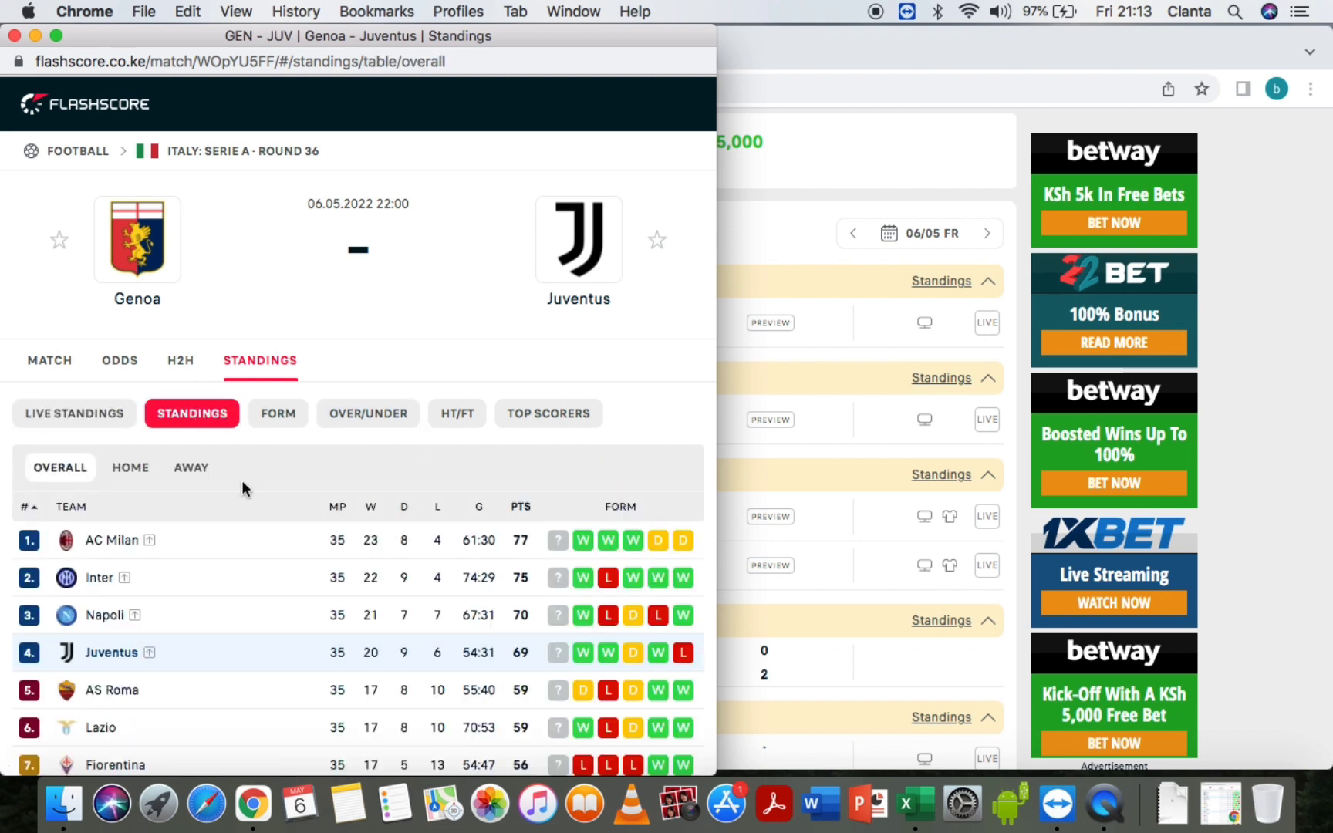
- Examine the home standings of all Serie A teams for matches played and goals scored at home
{"action": "left_click", "coordinate": [132, 471]}
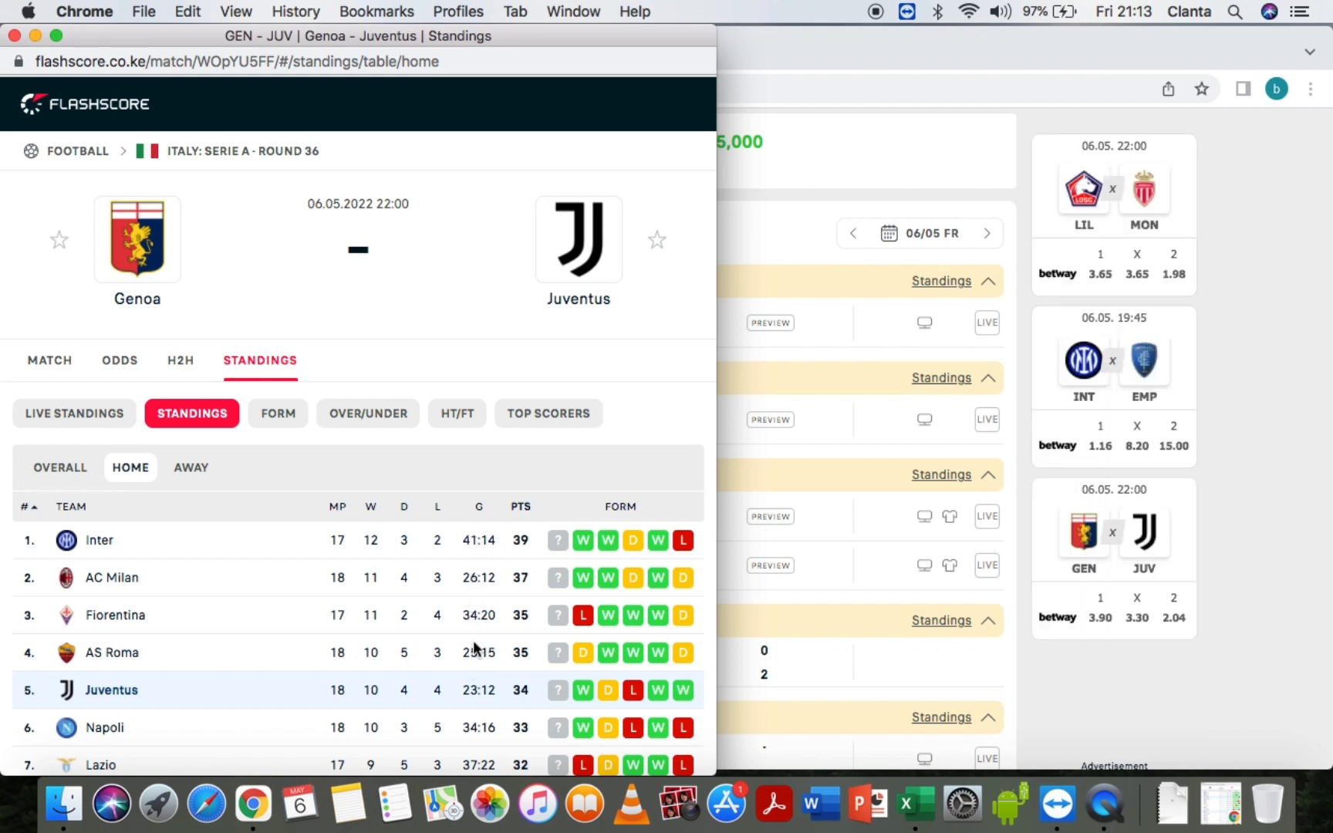
{"action": "scroll", "coordinate": [473, 689], "scroll_direction": "down", "scroll_amount": 10}
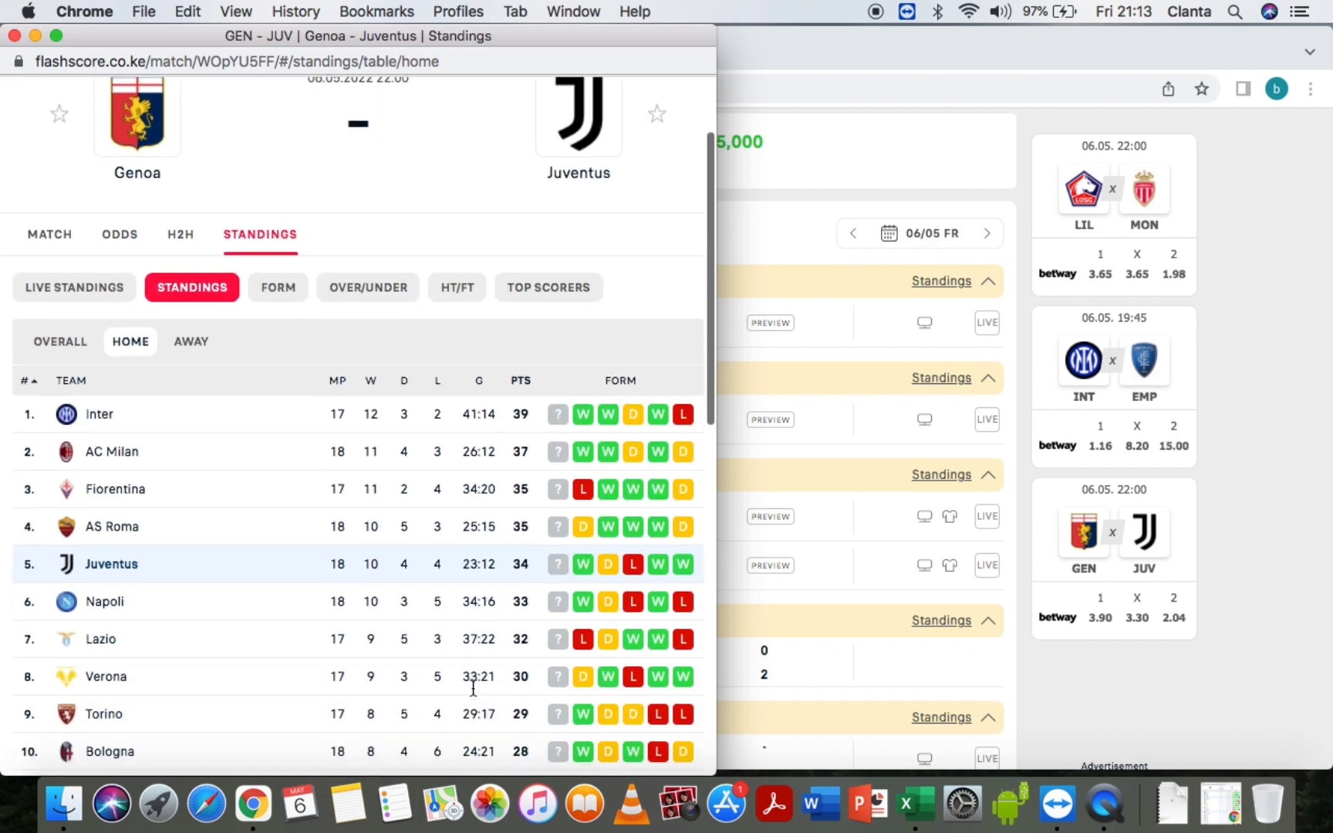
{"action": "scroll", "coordinate": [473, 689], "scroll_direction": "down", "scroll_amount": 7}
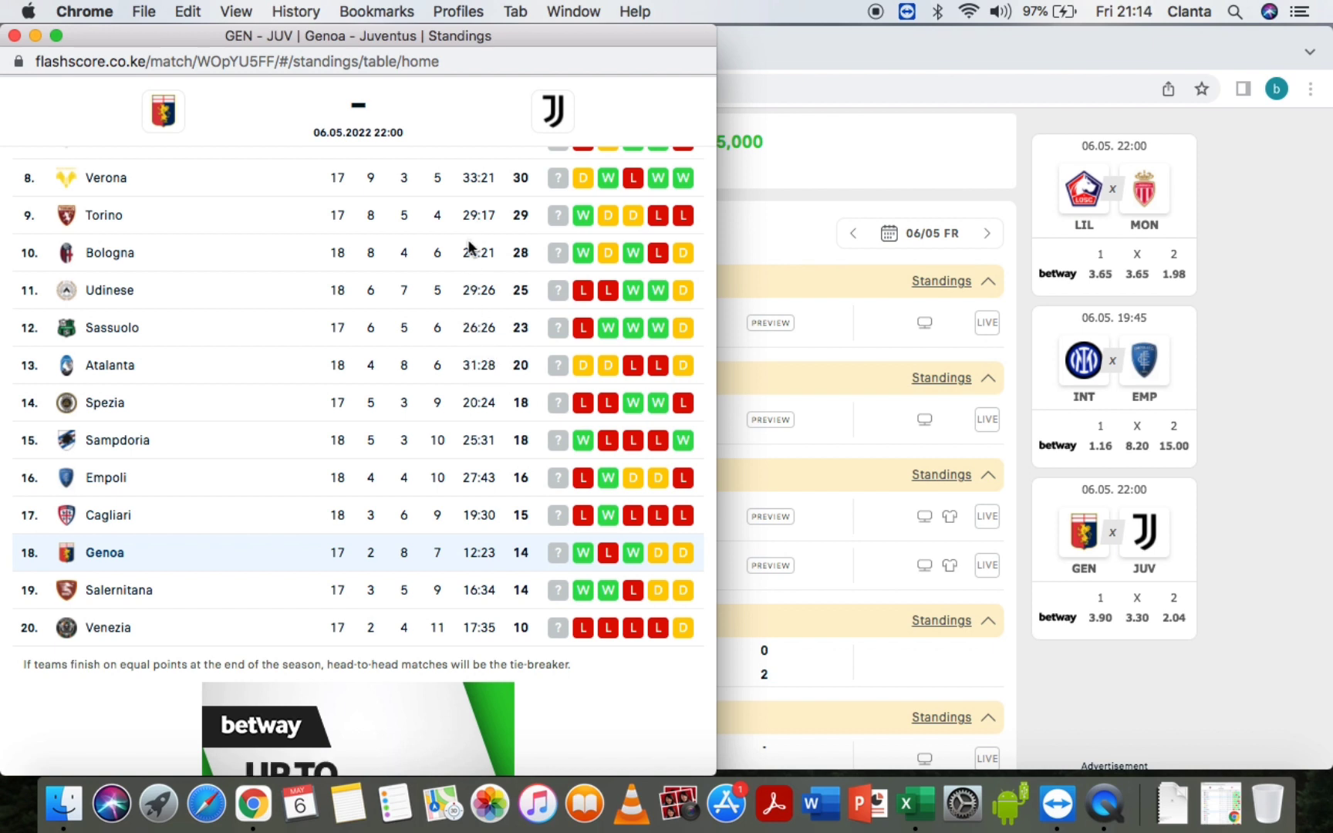
{"action": "scroll", "coordinate": [467, 207], "scroll_direction": "up", "scroll_amount": 4}
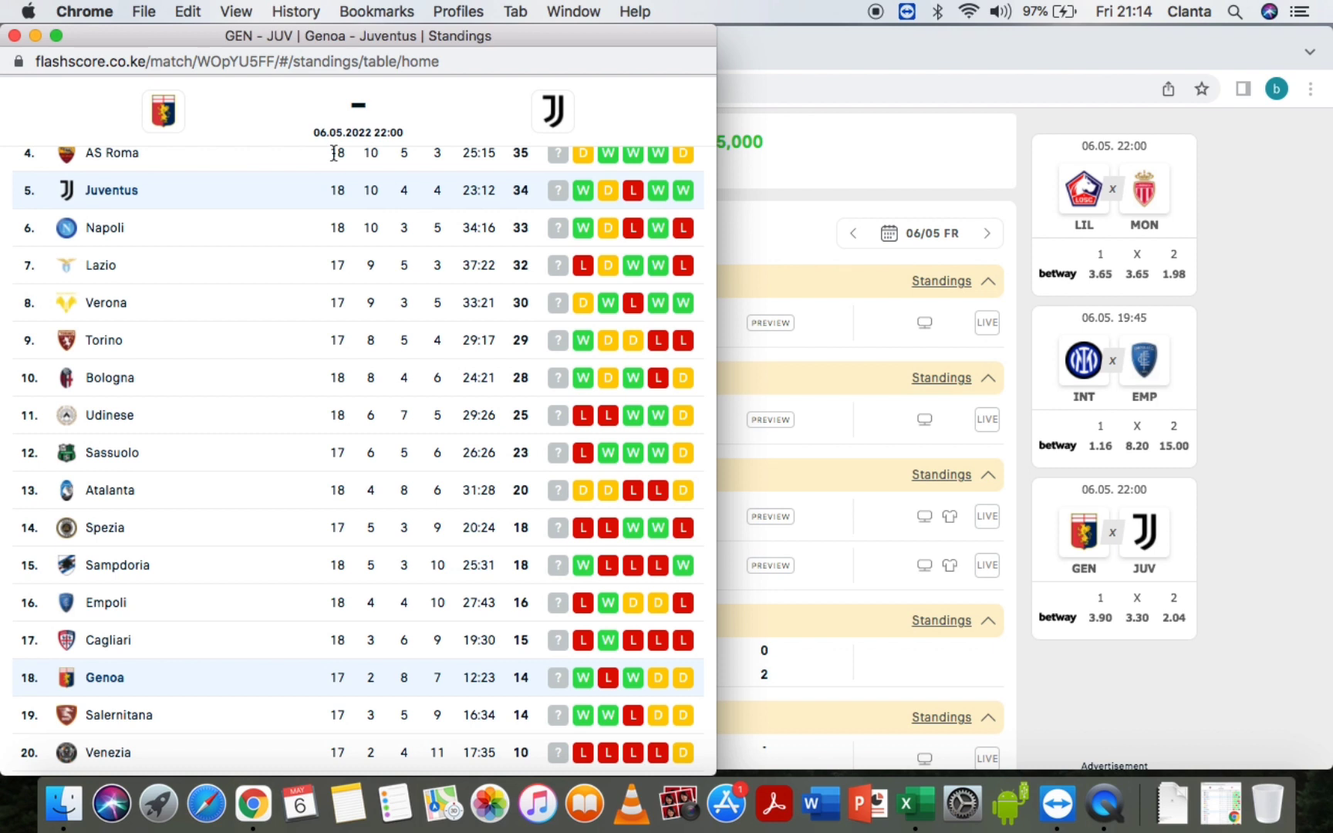
{"action": "scroll", "coordinate": [333, 154], "scroll_direction": "down", "scroll_amount": 4}
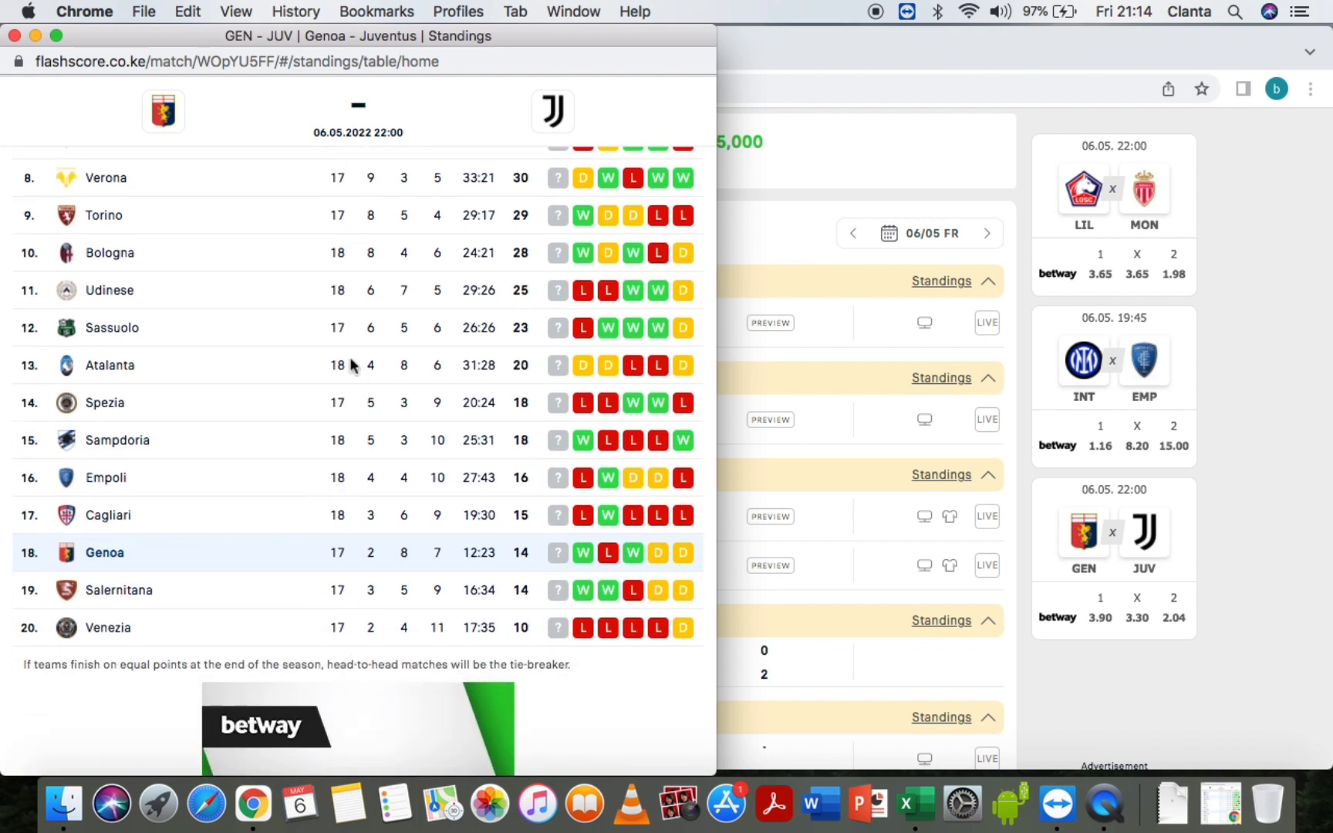
{"action": "scroll", "coordinate": [351, 364], "scroll_direction": "up", "scroll_amount": 9}
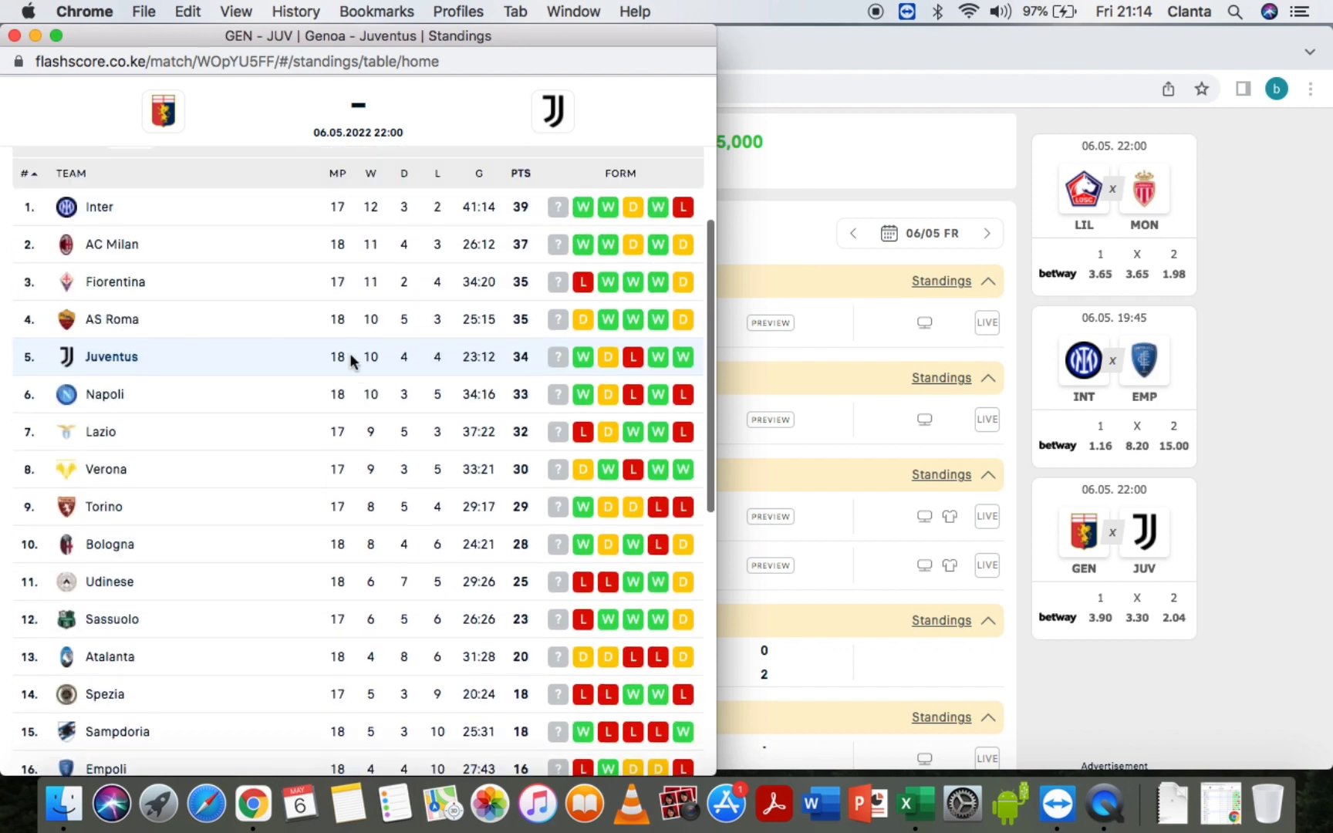
{"action": "scroll", "coordinate": [351, 361], "scroll_direction": "up", "scroll_amount": 3}
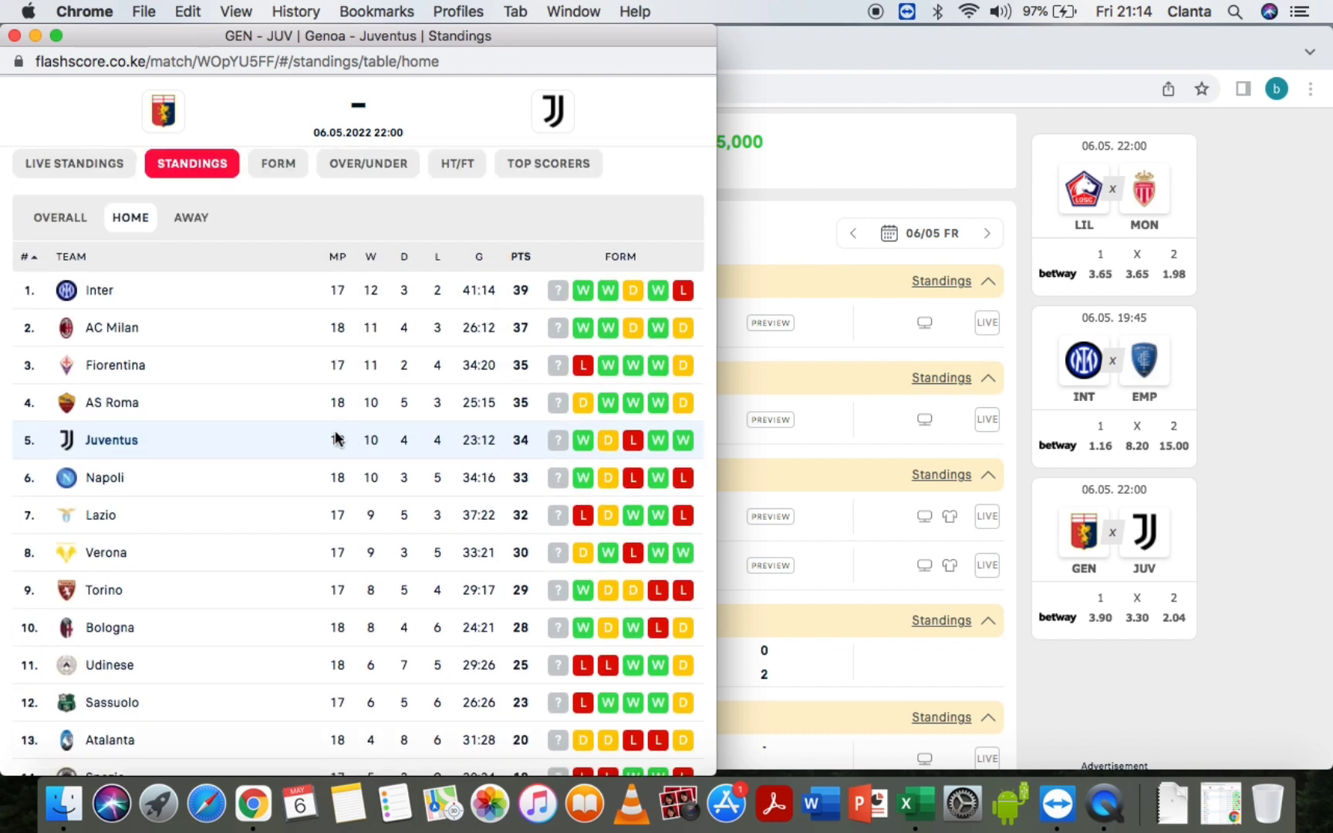
{"action": "scroll", "coordinate": [336, 438], "scroll_direction": "down", "scroll_amount": 5}
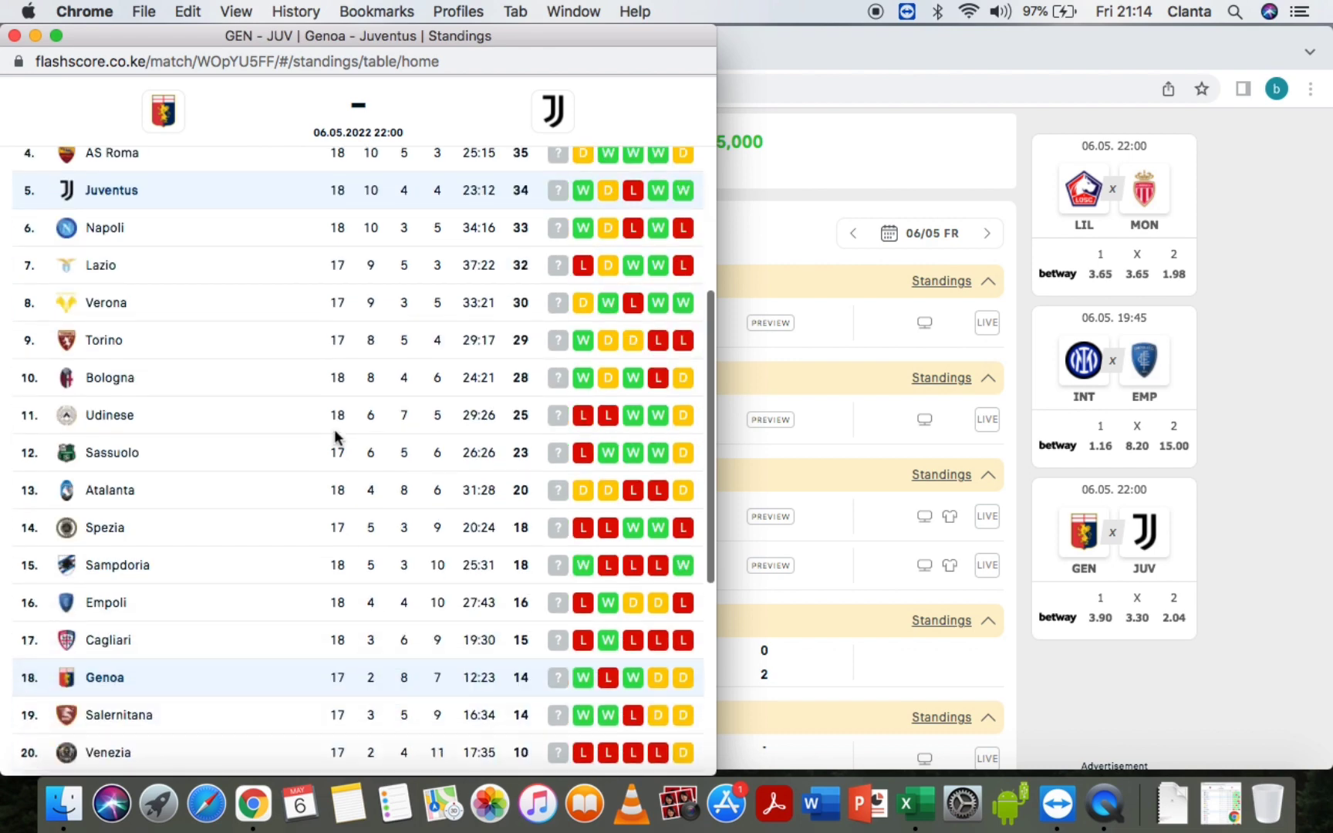
{"action": "scroll", "coordinate": [336, 438], "scroll_direction": "down", "scroll_amount": 1}
{"action": "scroll", "coordinate": [336, 438], "scroll_direction": "down", "scroll_amount": 4}
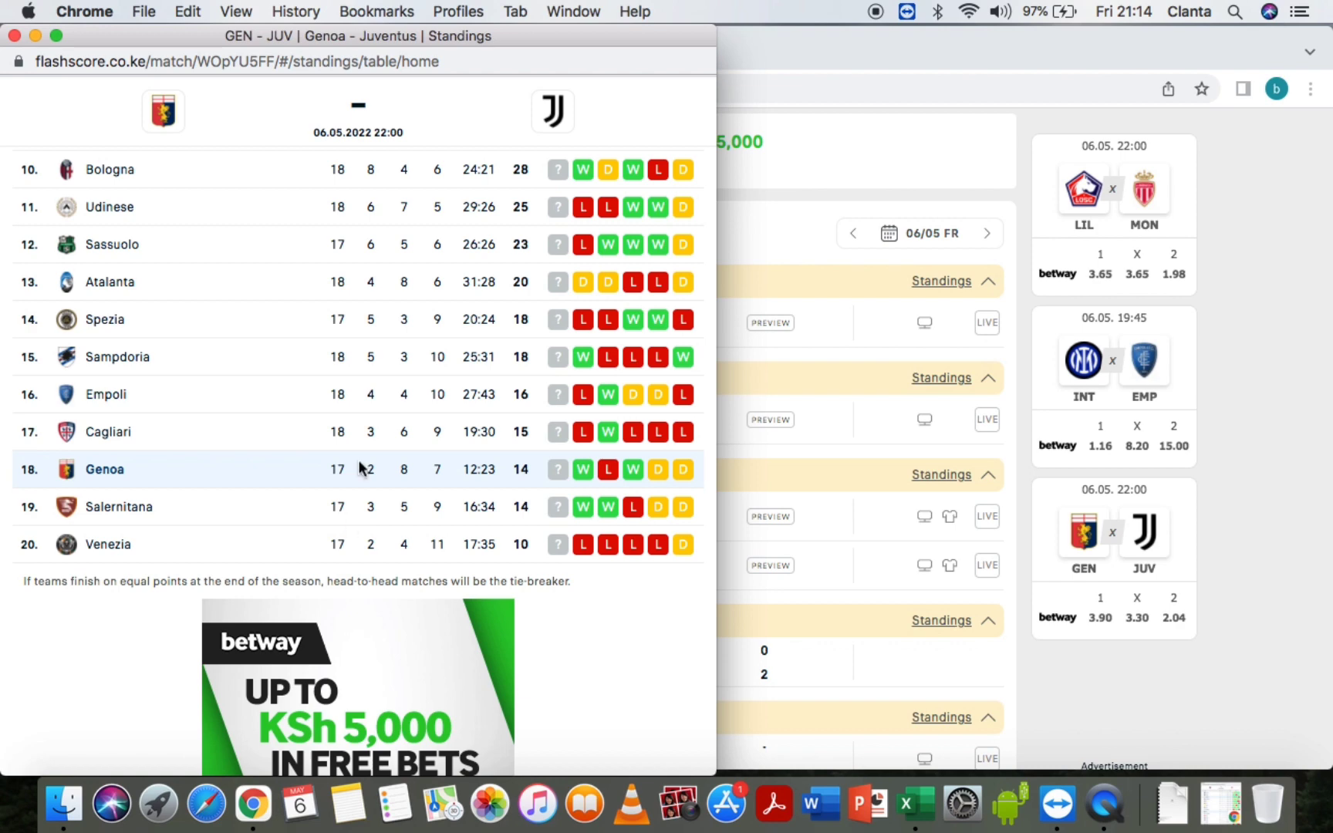
{"action": "scroll", "coordinate": [360, 466], "scroll_direction": "up", "scroll_amount": 10}
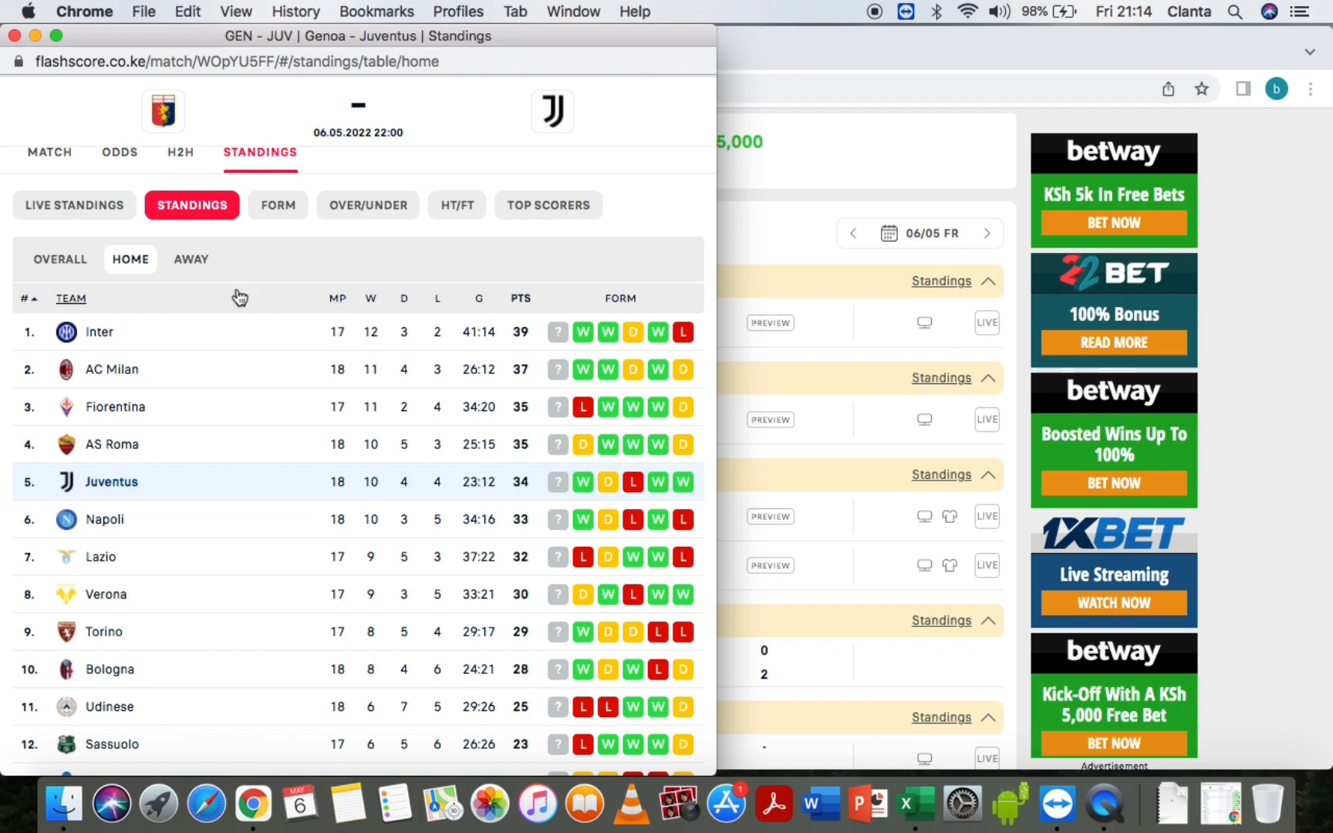
- Examine the away standings for every team's matches played and goals scored, comparing them with the home standings
{"action": "left_click", "coordinate": [197, 261]}
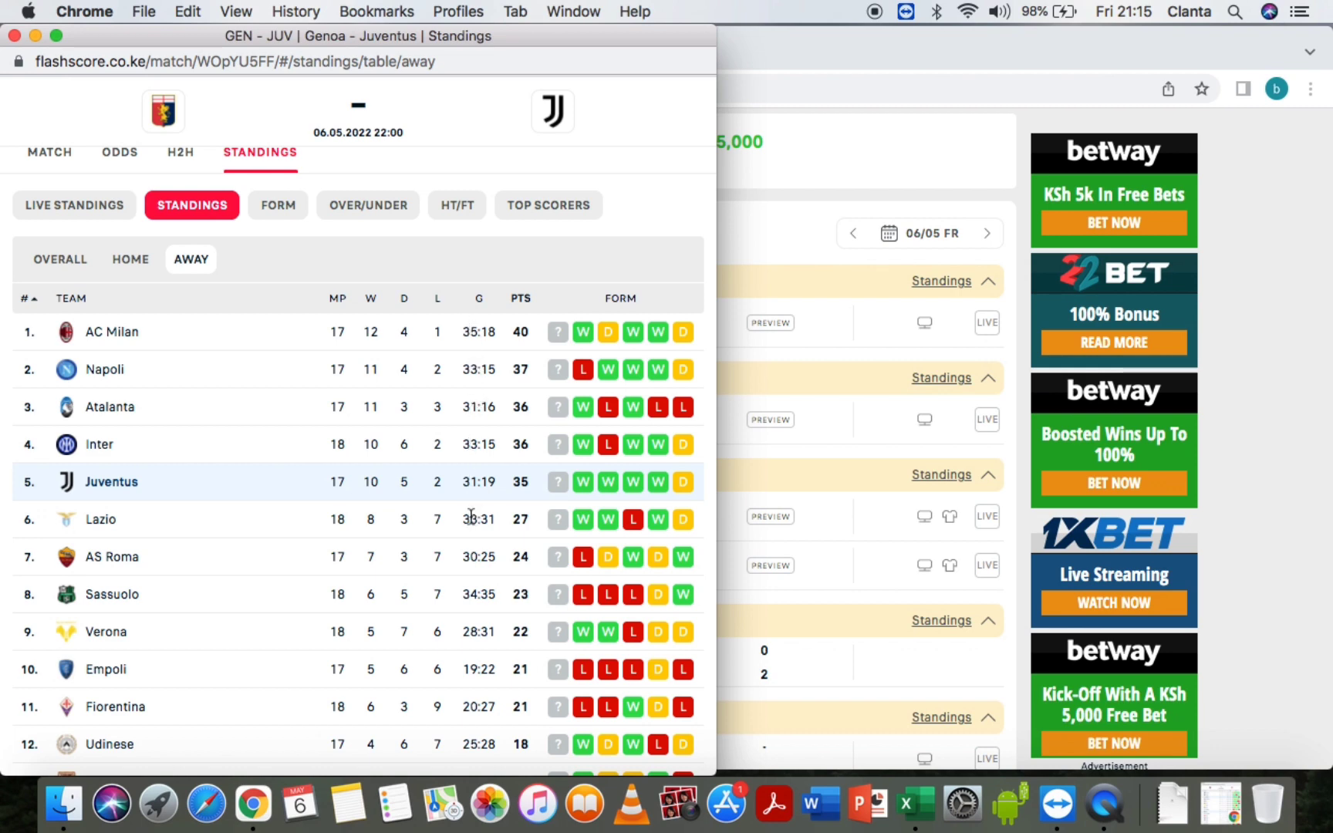
{"action": "scroll", "coordinate": [470, 515], "scroll_direction": "down", "scroll_amount": 5}
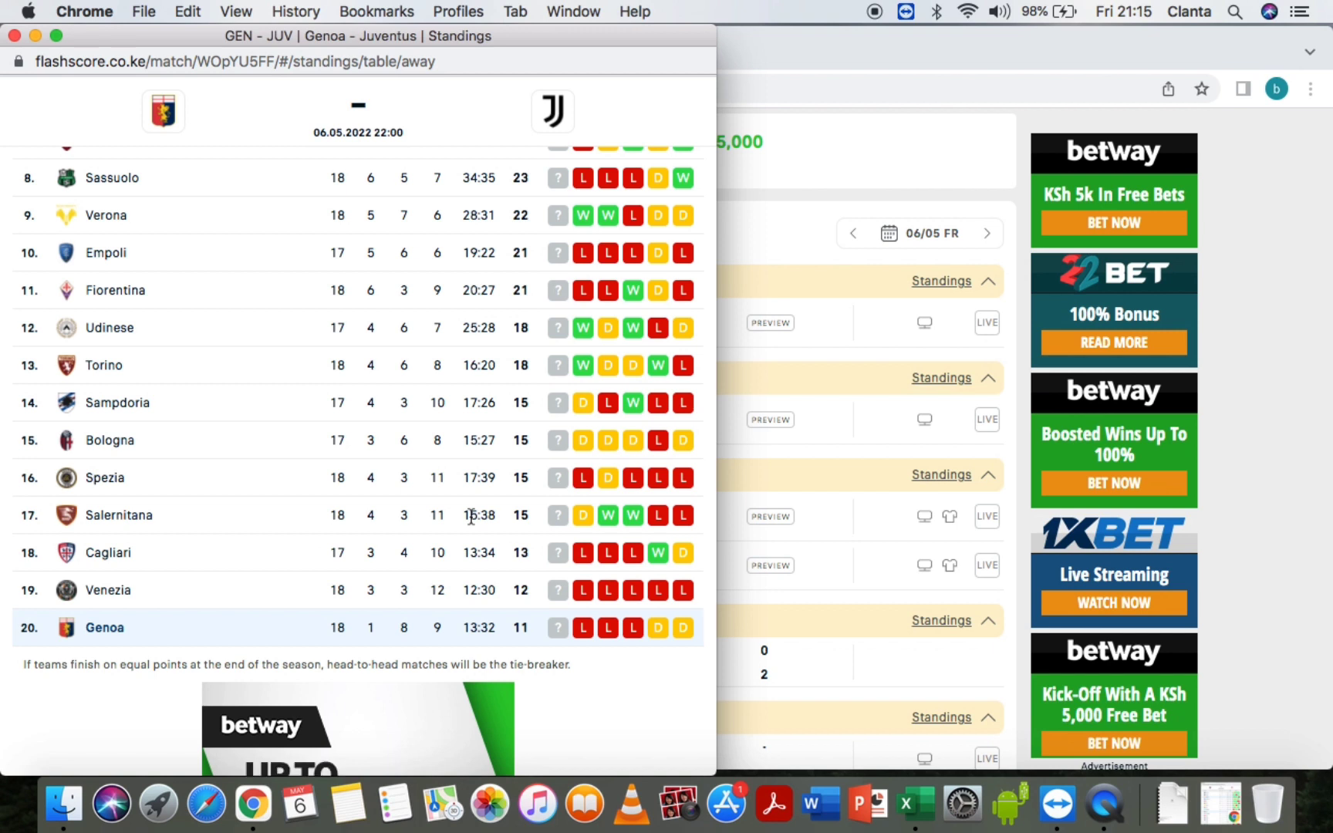
{"action": "scroll", "coordinate": [472, 521], "scroll_direction": "up", "scroll_amount": 1}
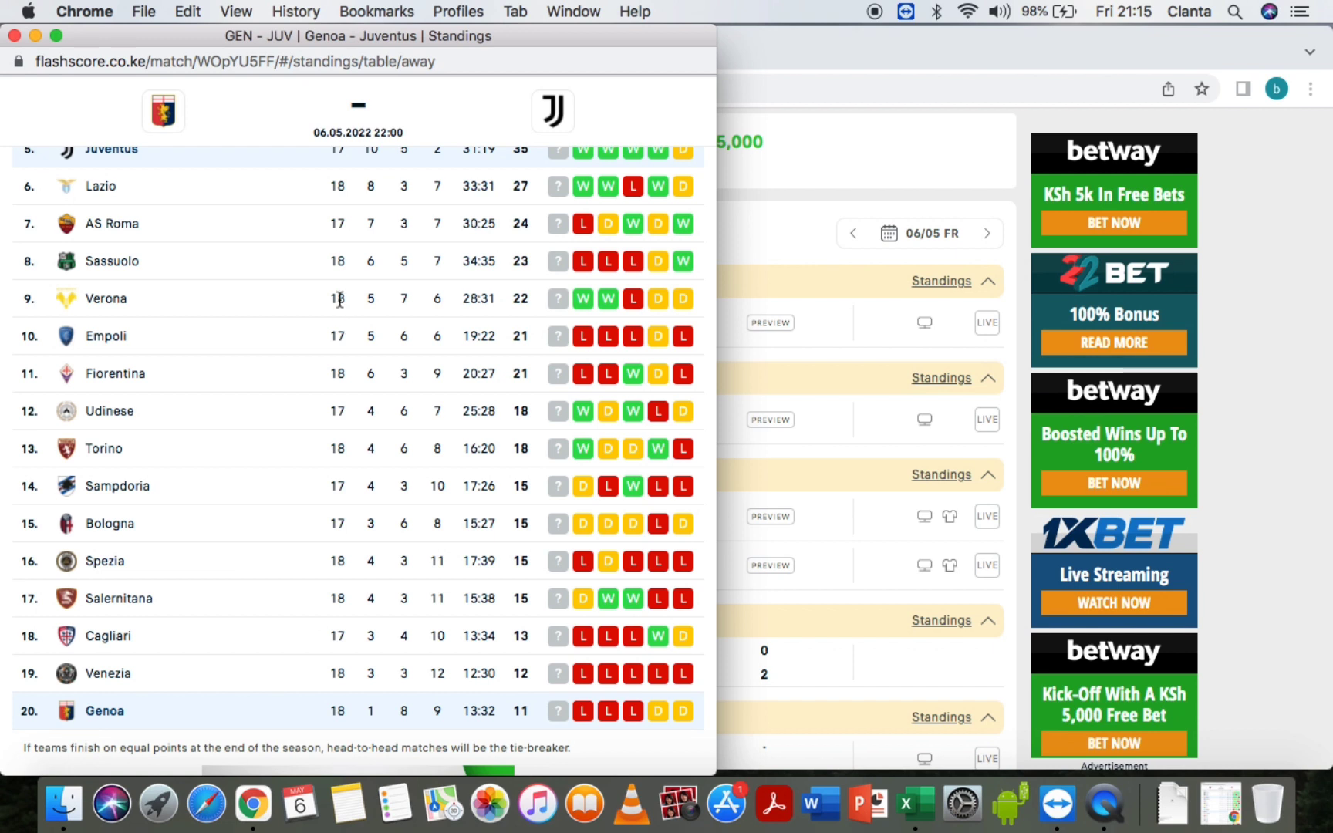
{"action": "scroll", "coordinate": [340, 298], "scroll_direction": "up", "scroll_amount": 5}
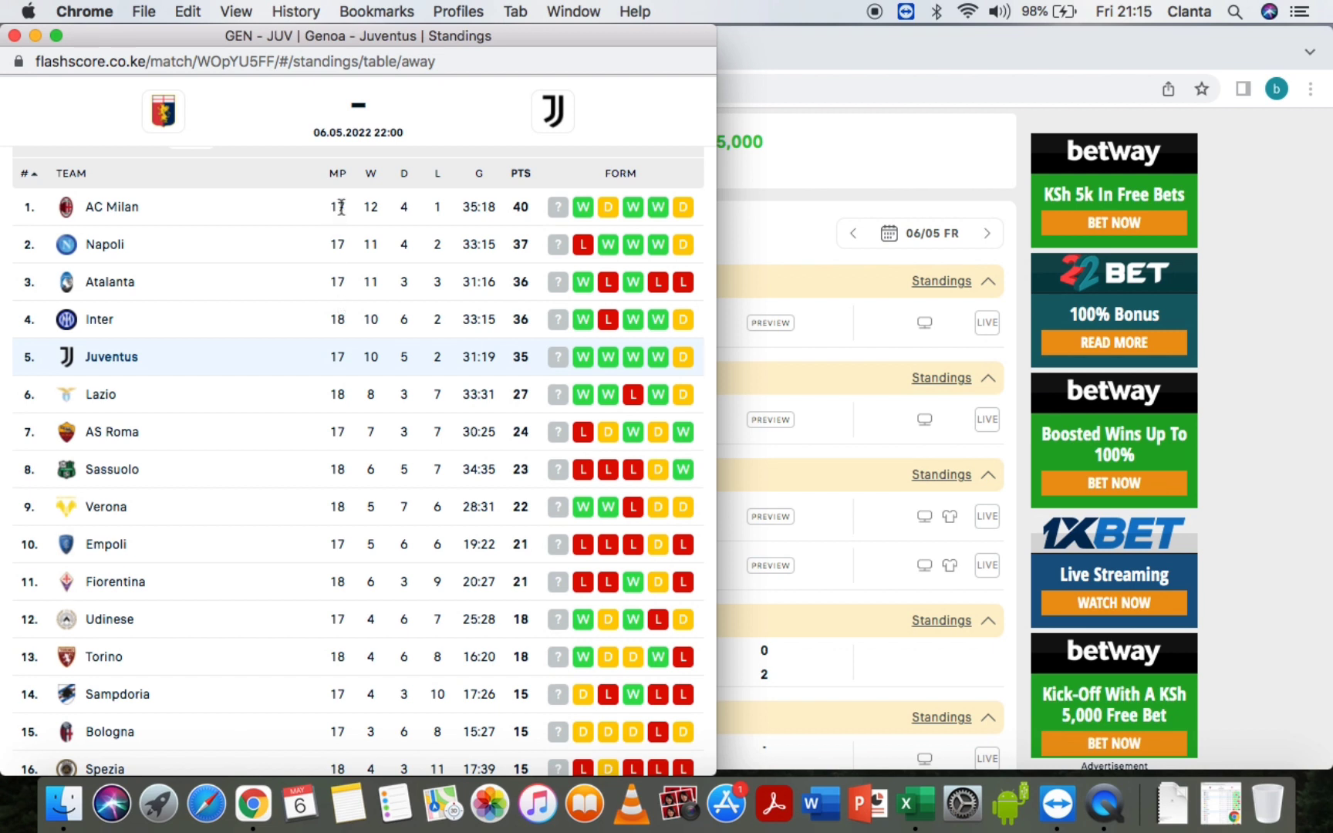
{"action": "scroll", "coordinate": [340, 206], "scroll_direction": "down", "scroll_amount": 10}
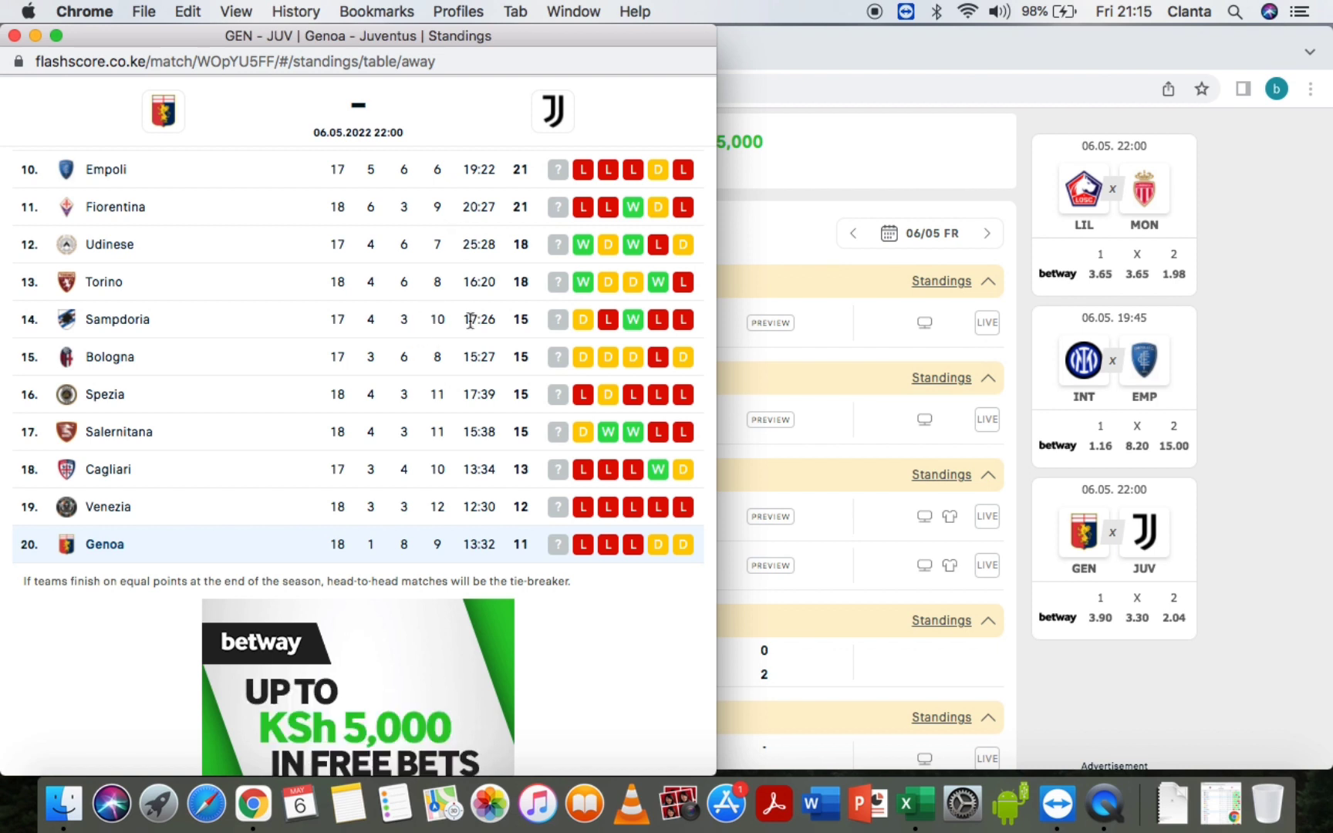
{"action": "scroll", "coordinate": [416, 269], "scroll_direction": "up", "scroll_amount": 5}
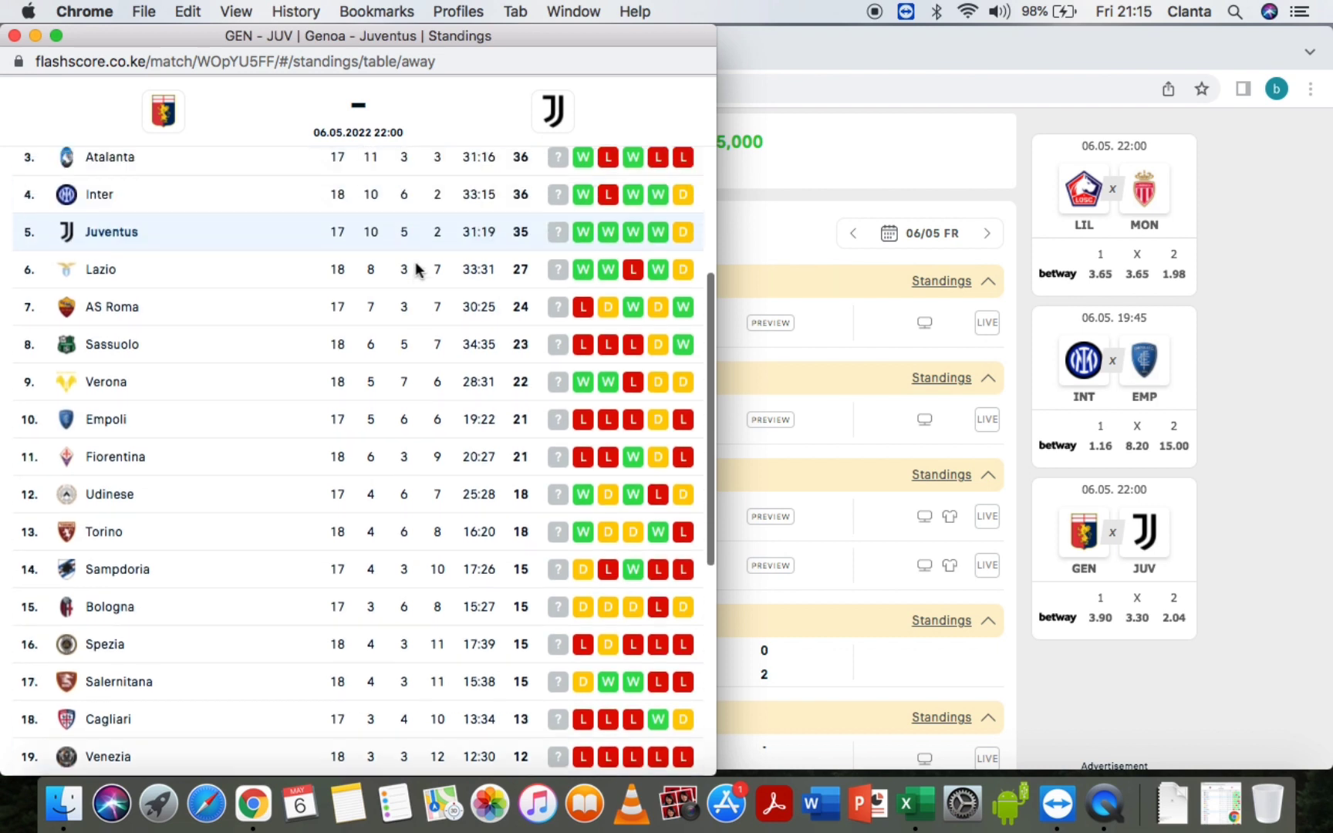
{"action": "scroll", "coordinate": [416, 268], "scroll_direction": "up", "scroll_amount": 5}
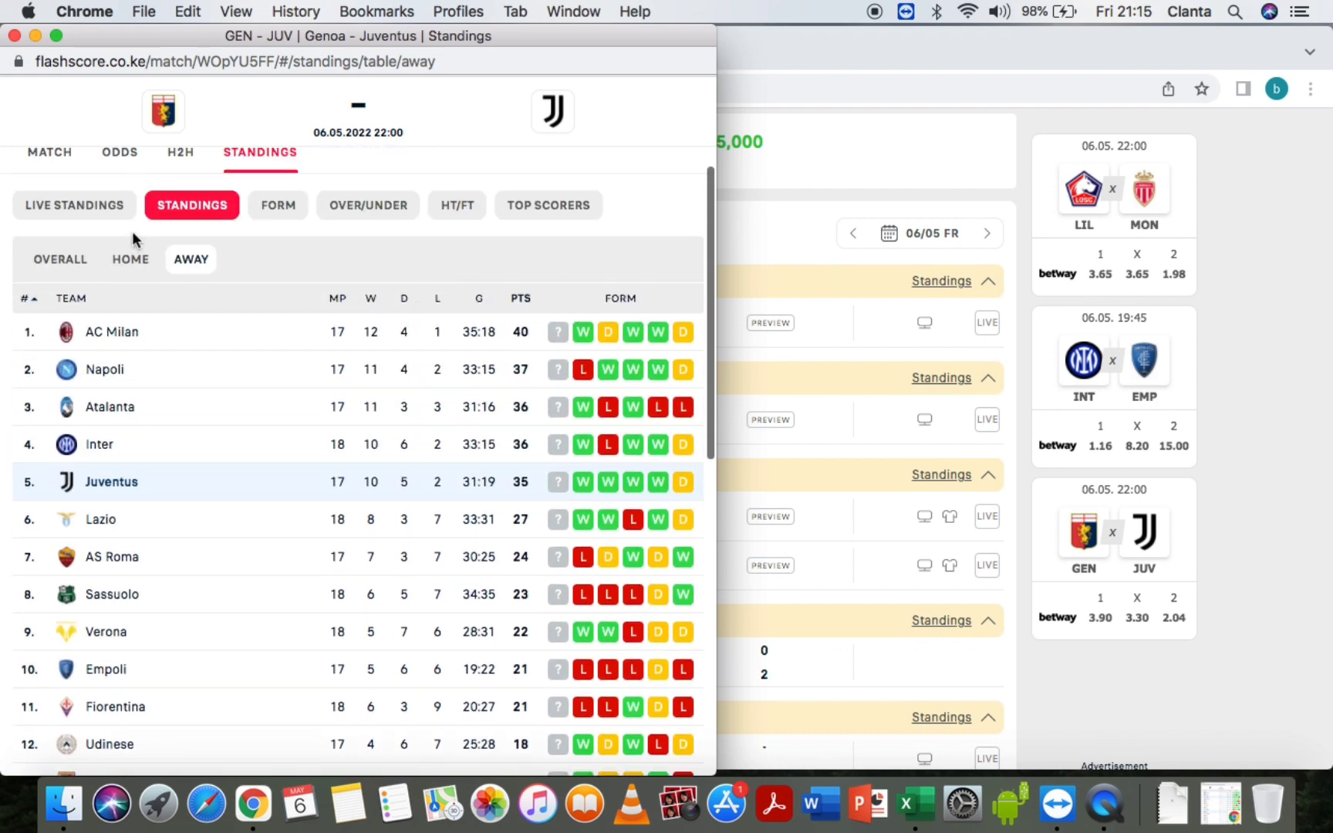
{"action": "left_click", "coordinate": [131, 260]}
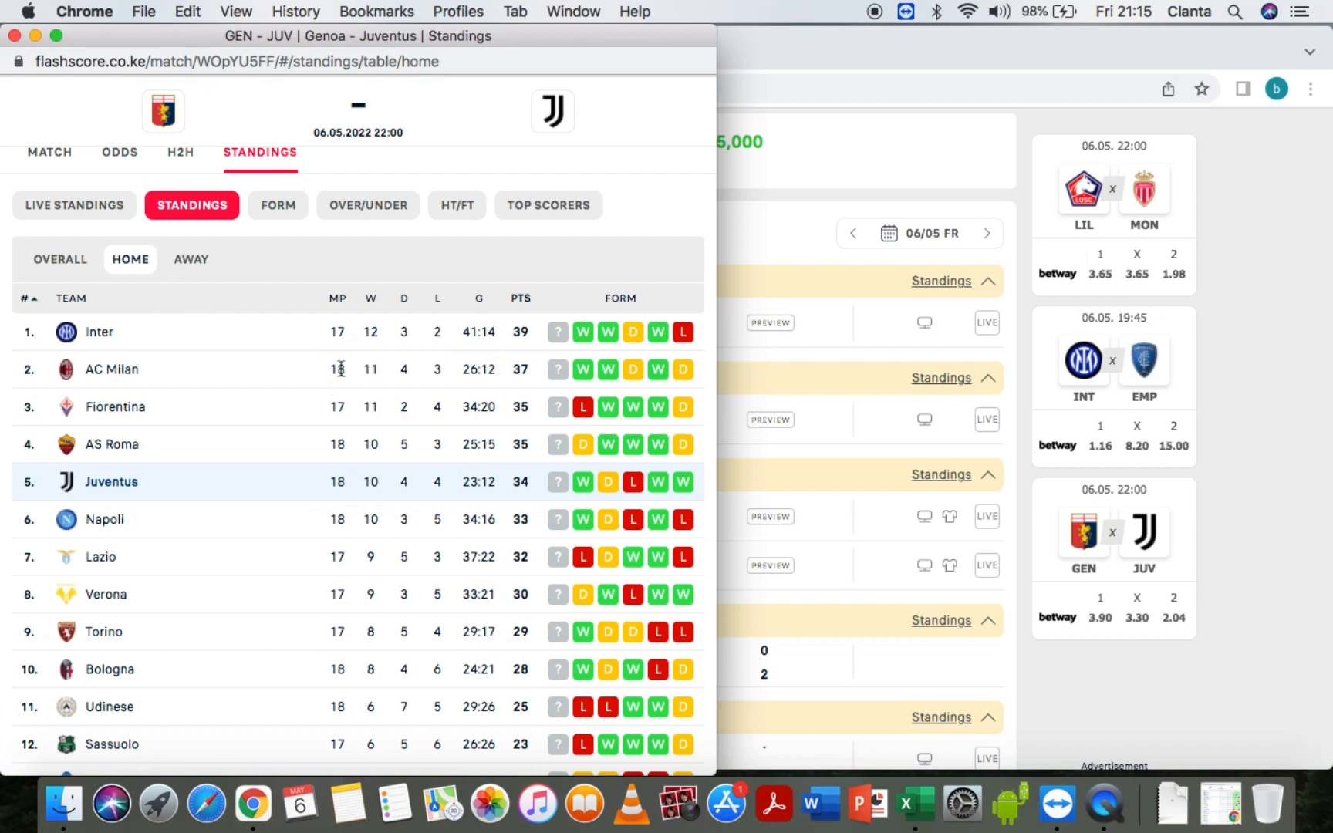
{"action": "left_click", "coordinate": [190, 261]}
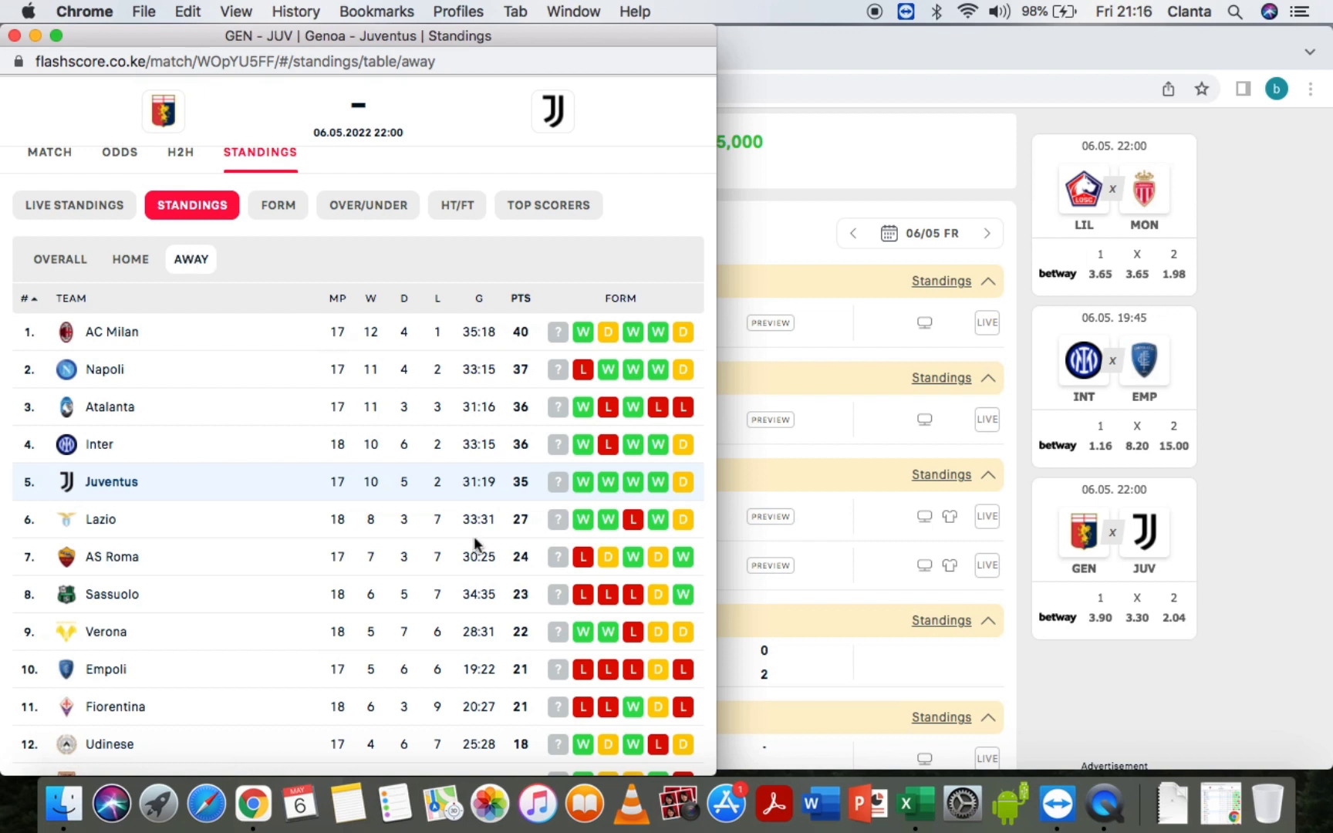
- Switch to Excel and enter 528 goals in C5 and 350 matches in C6 for home goals by all league teams
{"action": "left_click", "coordinate": [917, 806]}
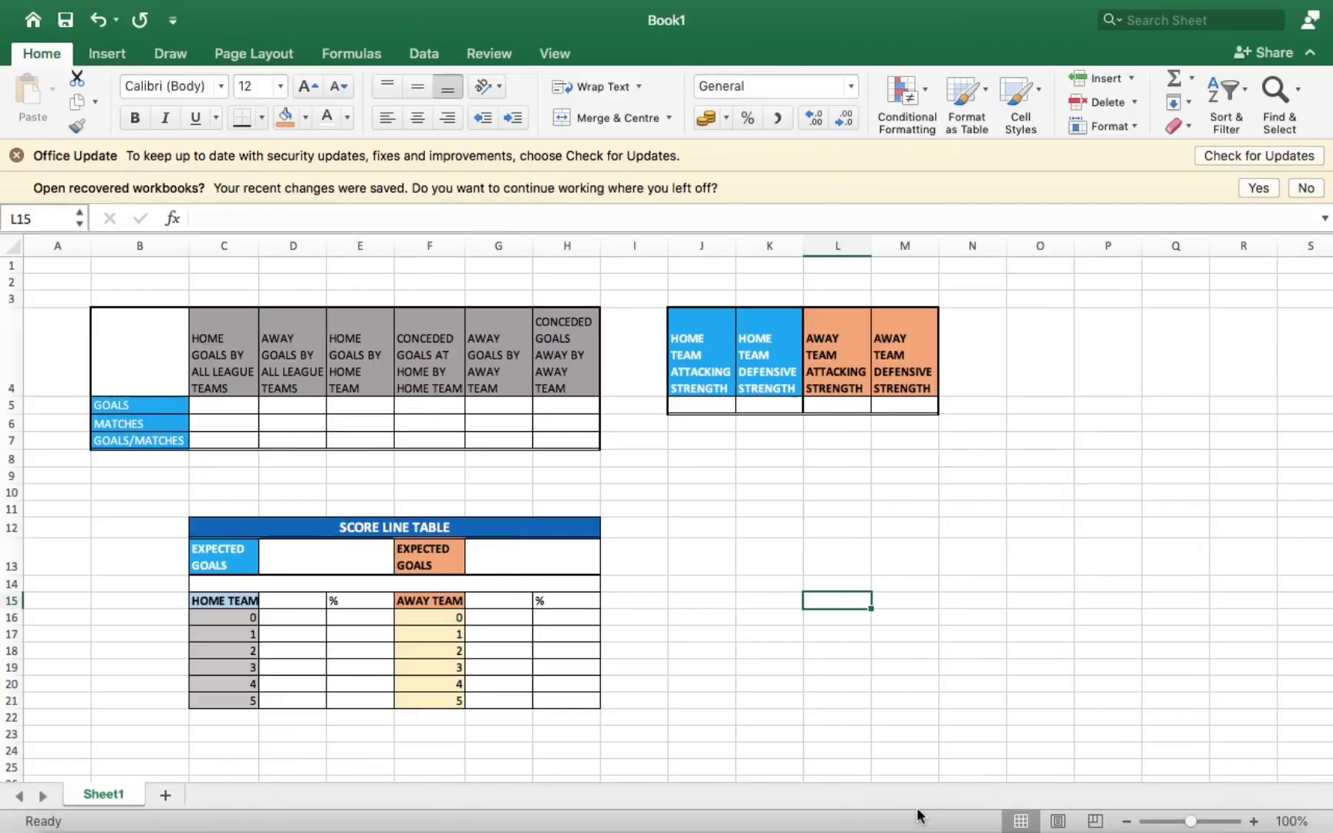
{"action": "left_click", "coordinate": [234, 409]}
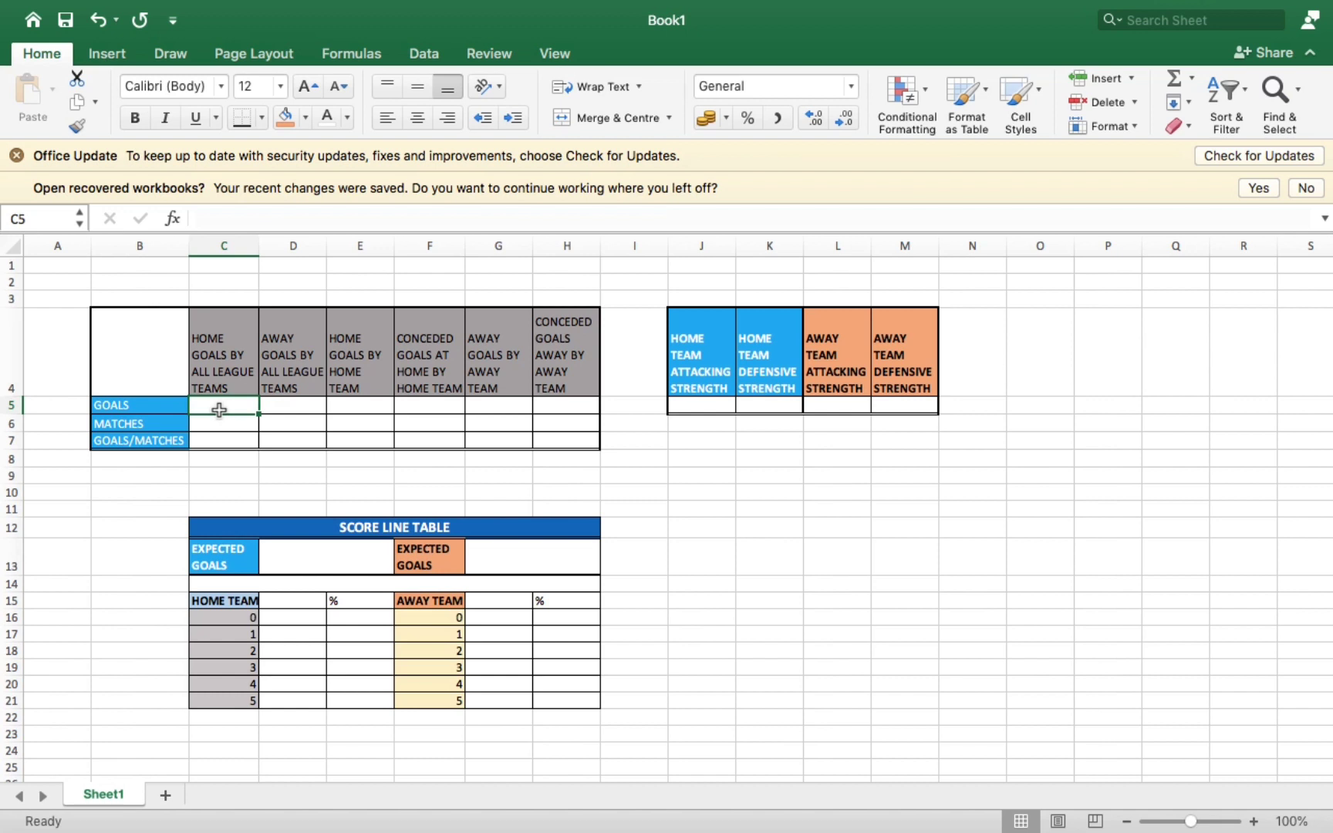
{"action": "type", "text": "52"}
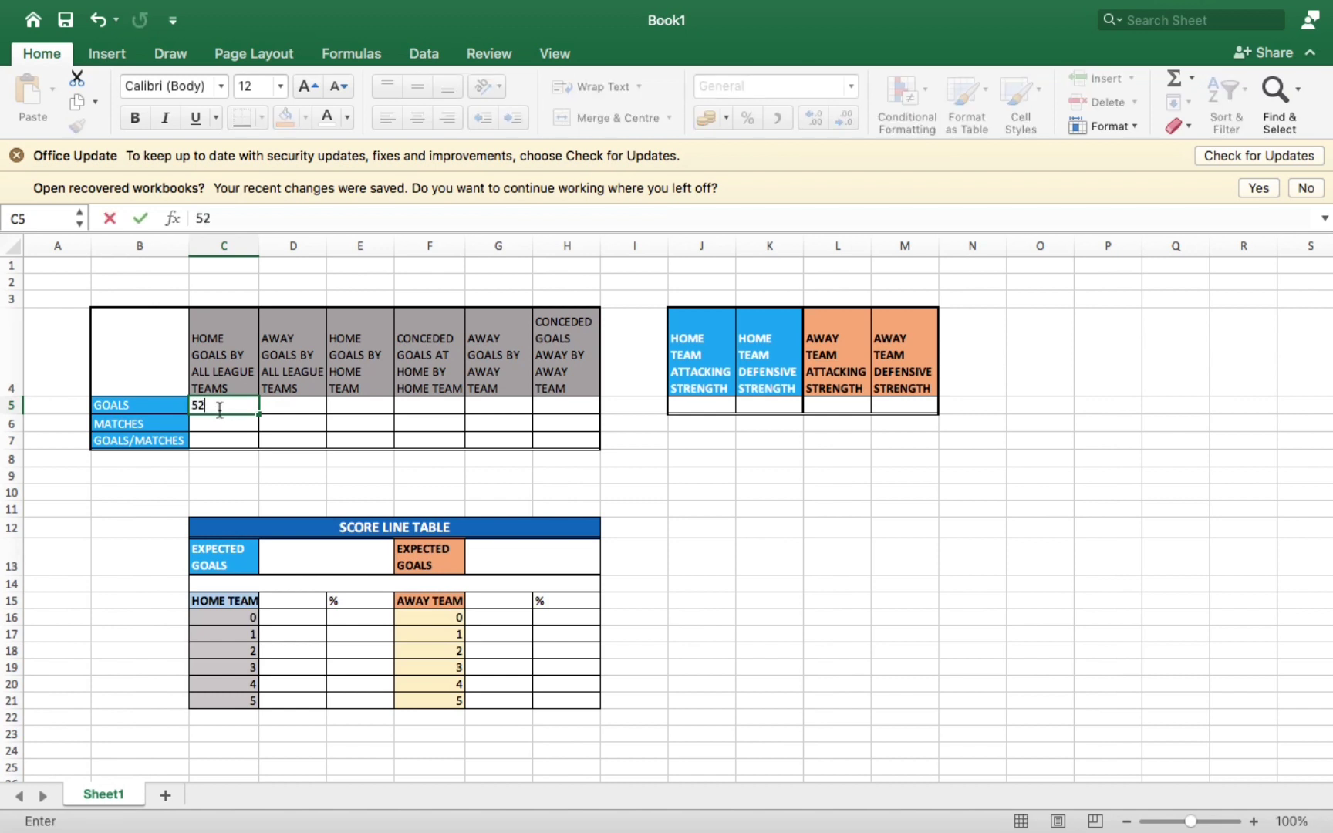
{"action": "type", "text": "8"}
{"action": "left_click", "coordinate": [213, 424]}
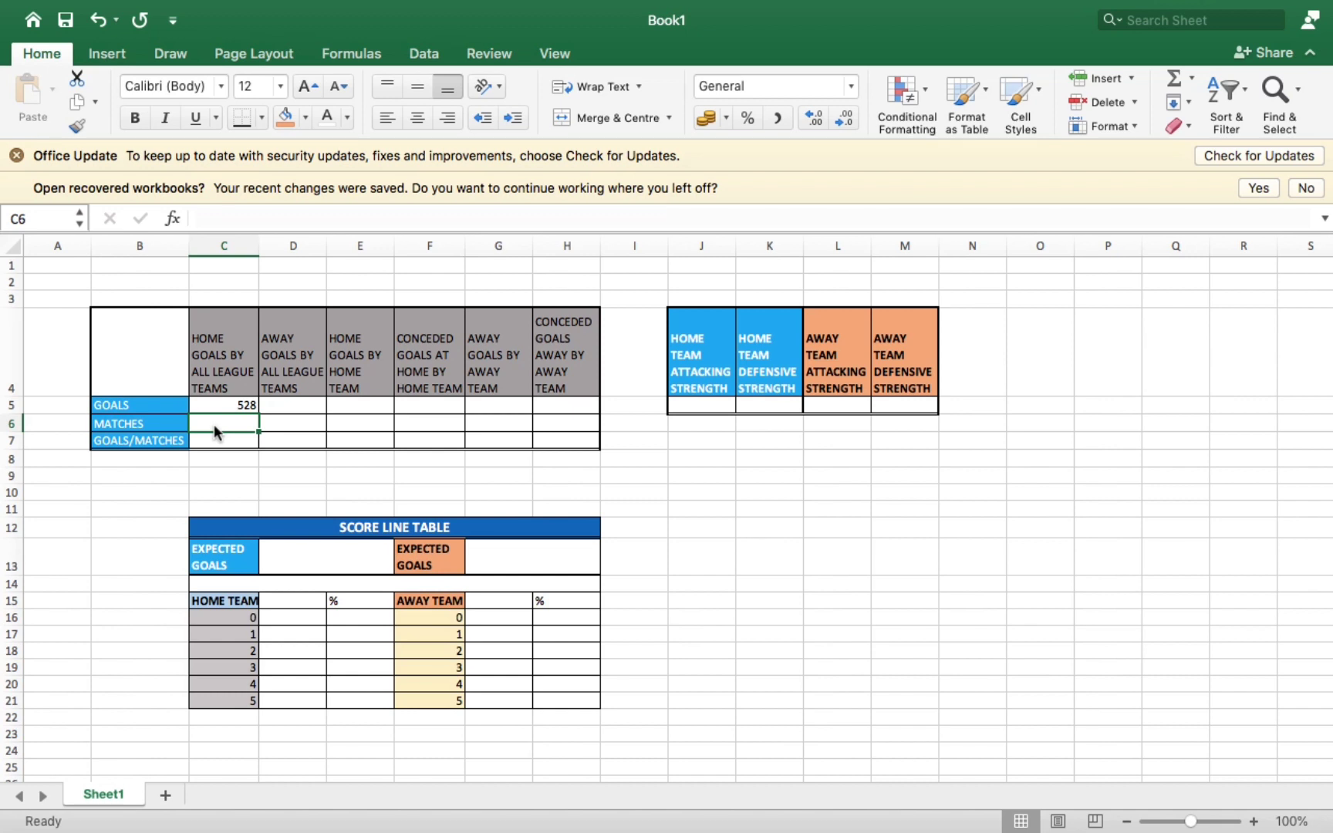
{"action": "type", "text": "350"}
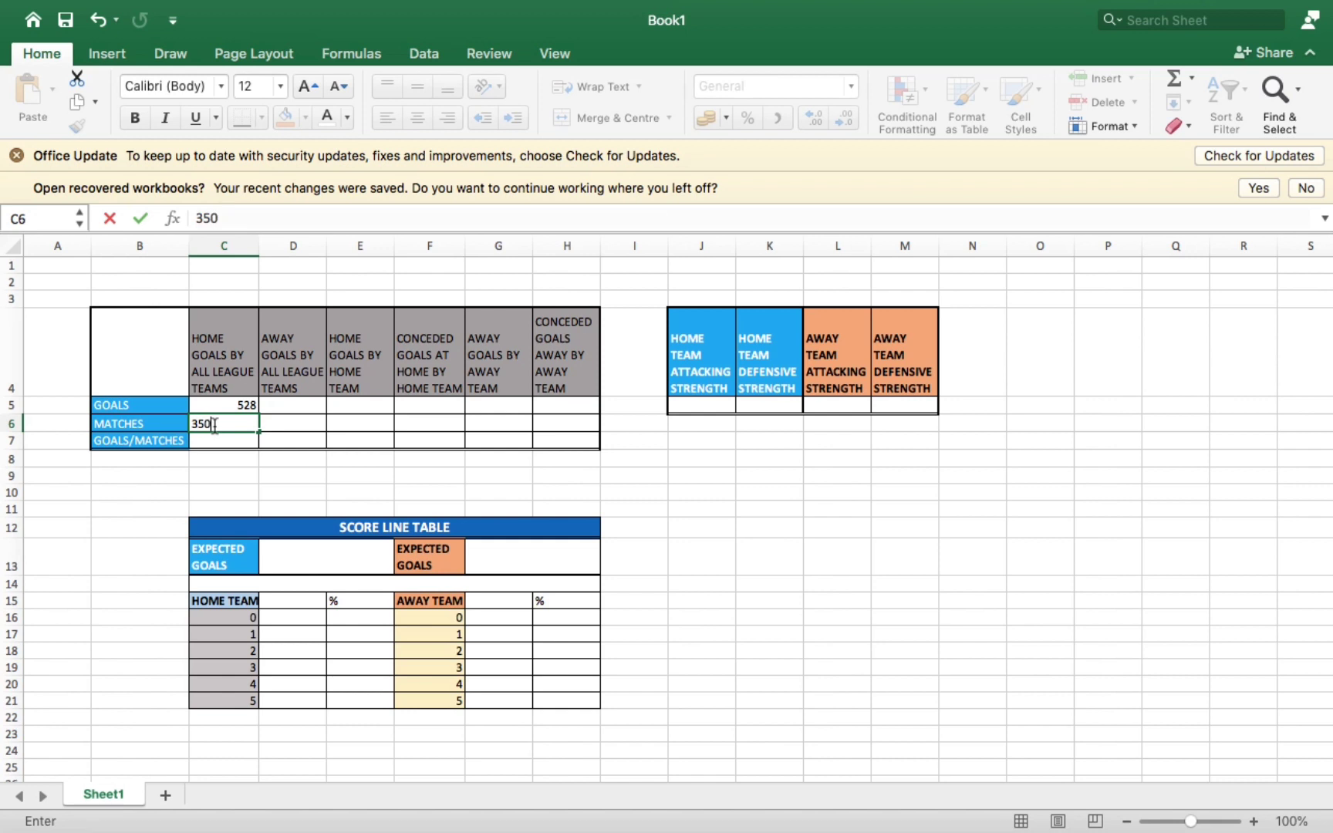
- Enter 470 goals in D5 and 350 matches in D6 for away goals by all league teams
{"action": "left_click", "coordinate": [290, 403]}
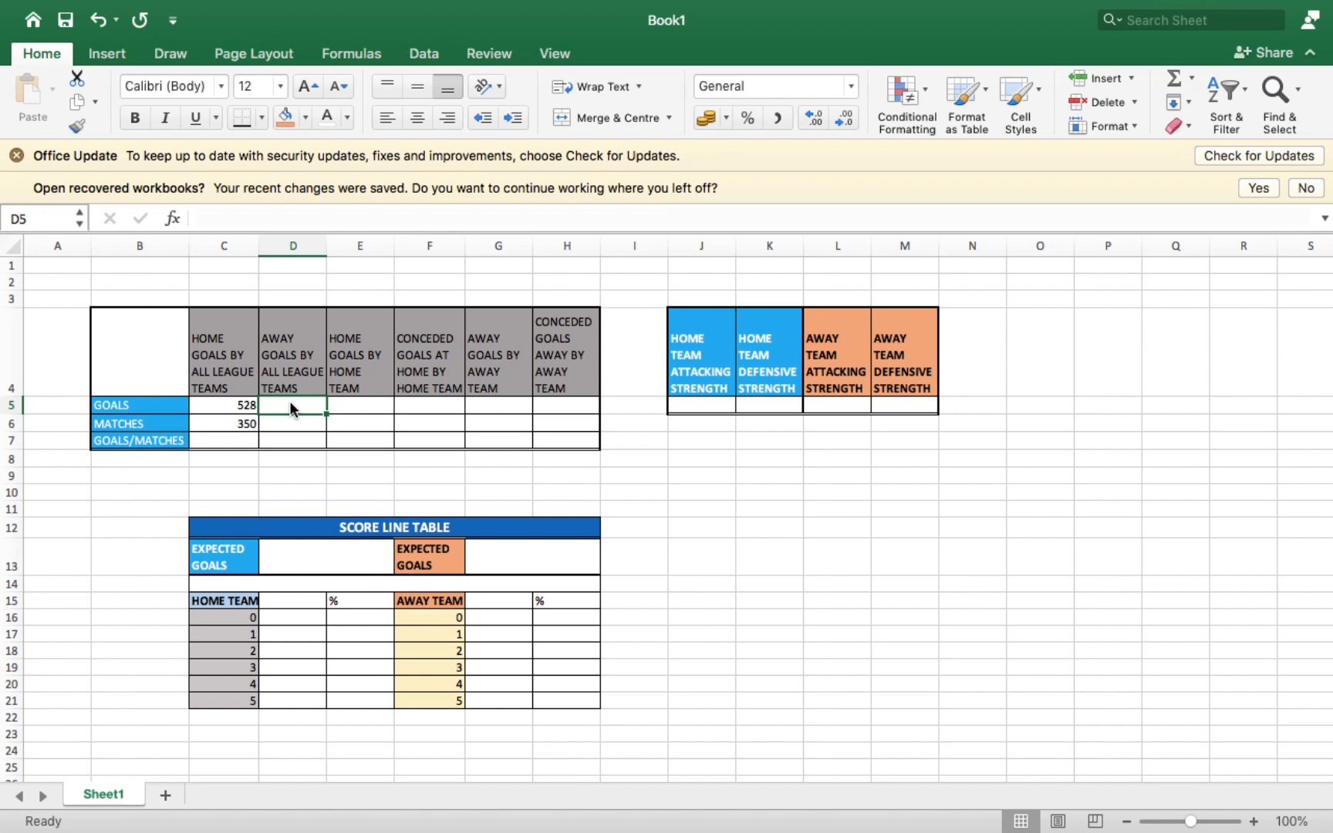
{"action": "type", "text": "470"}
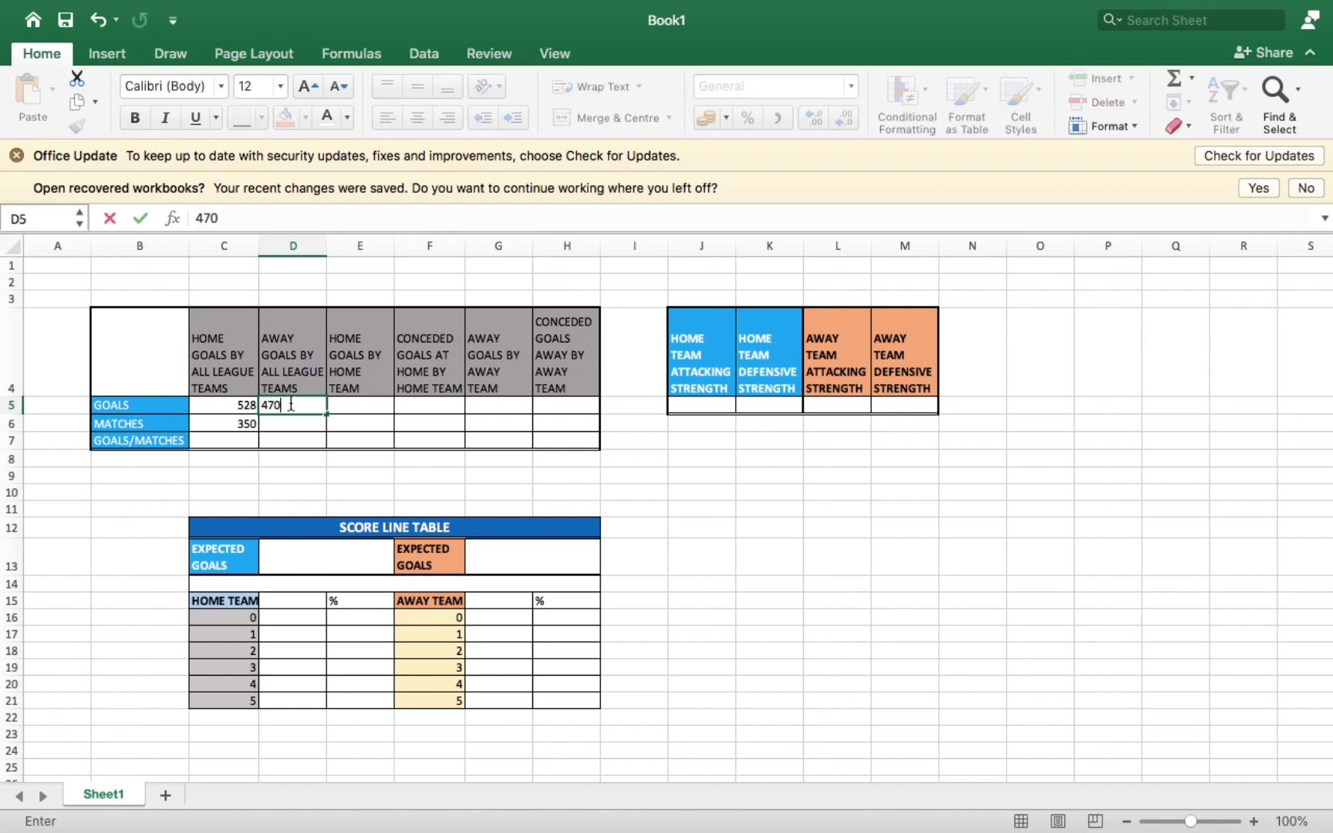
{"action": "left_click", "coordinate": [273, 424]}
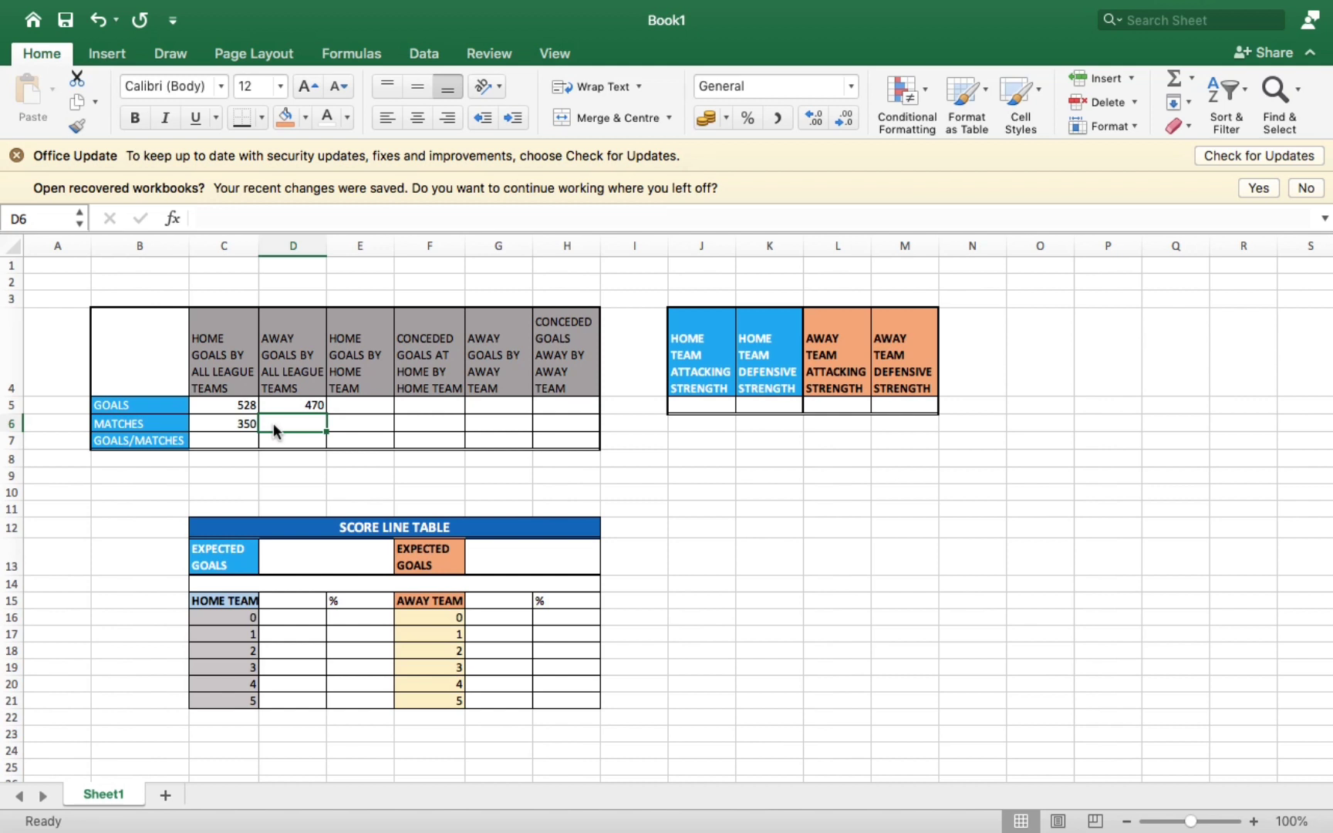
{"action": "type", "text": "350"}
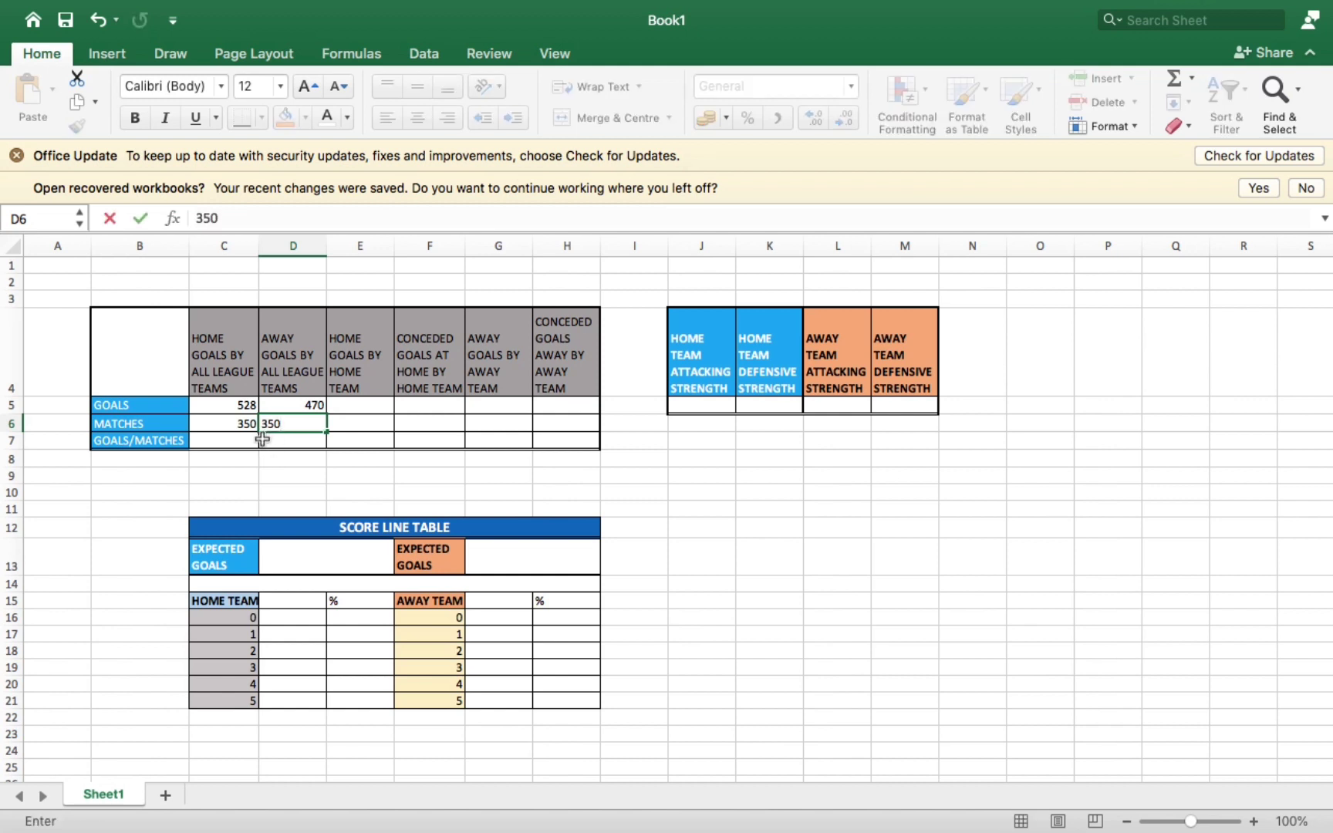
- Calculate home goals per match for all league teams in C7 with the formula =C5/C6
{"action": "left_click", "coordinate": [238, 442]}
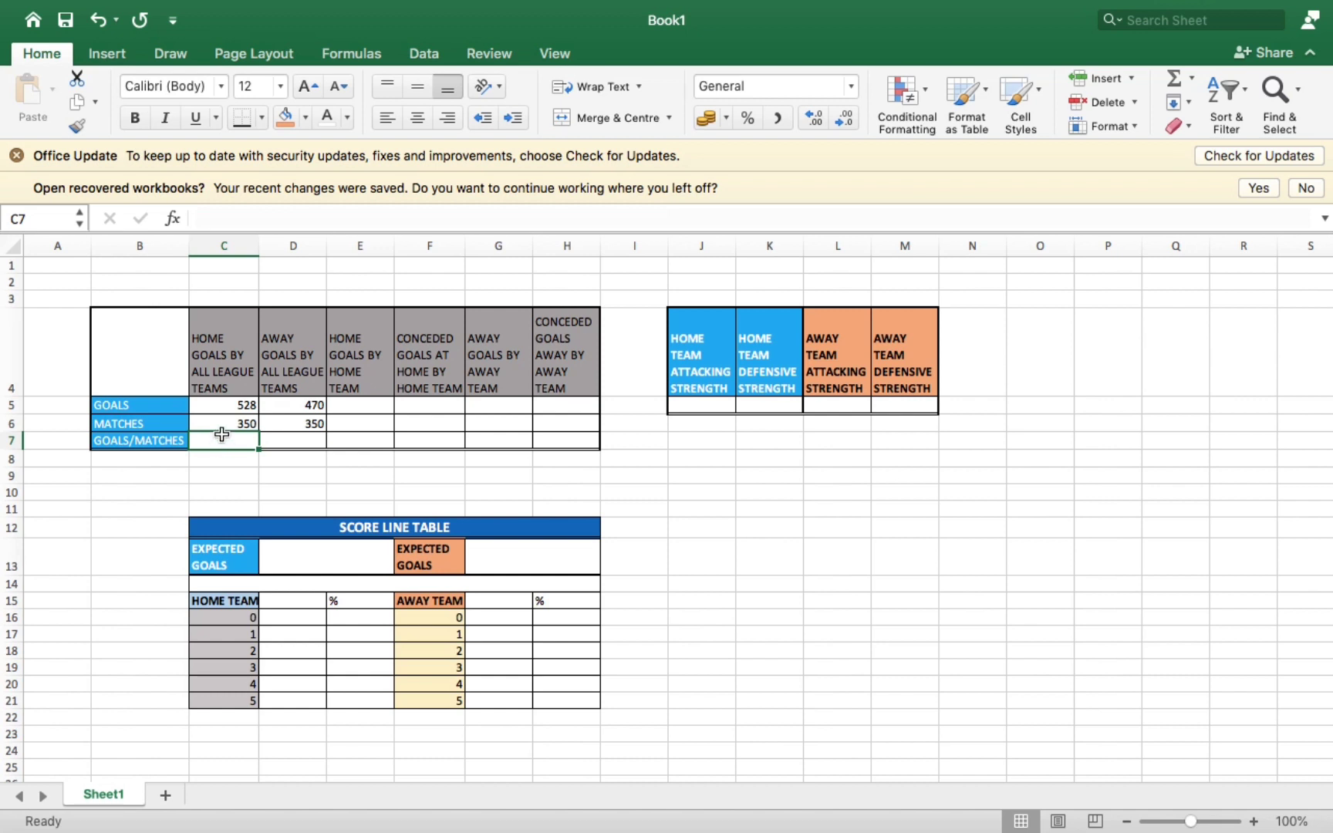
{"action": "type", "text": "="}
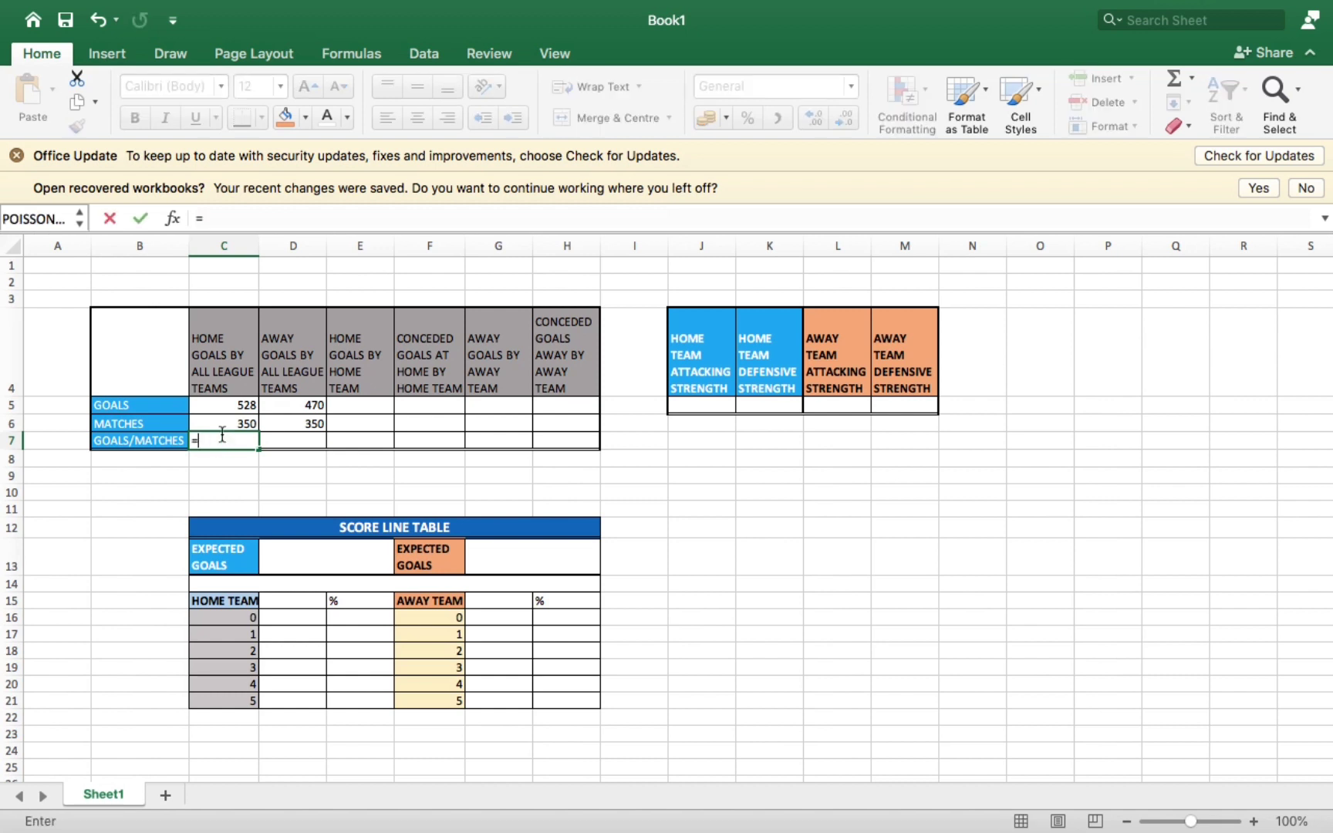
{"action": "left_click", "coordinate": [246, 405]}
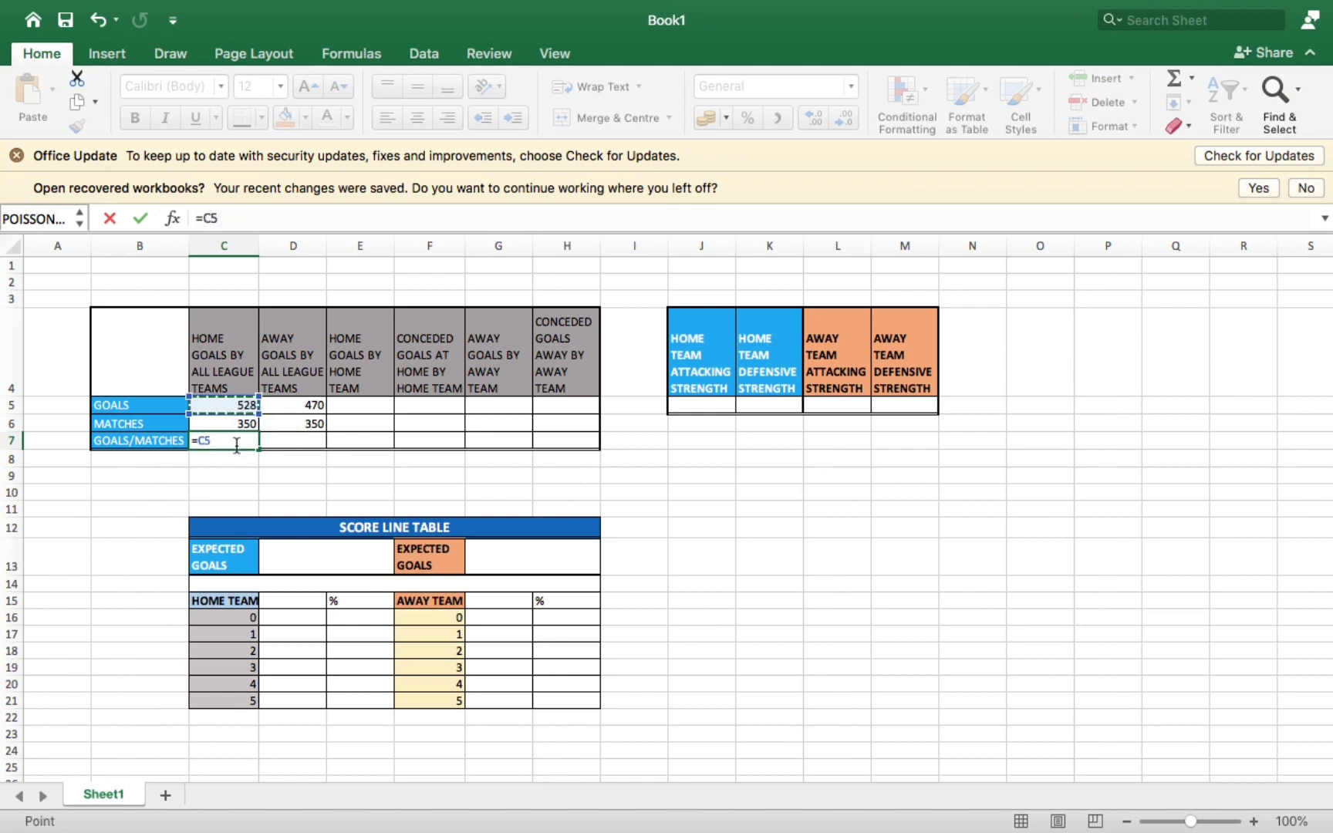
{"action": "type", "text": "/"}
{"action": "left_click", "coordinate": [243, 425]}
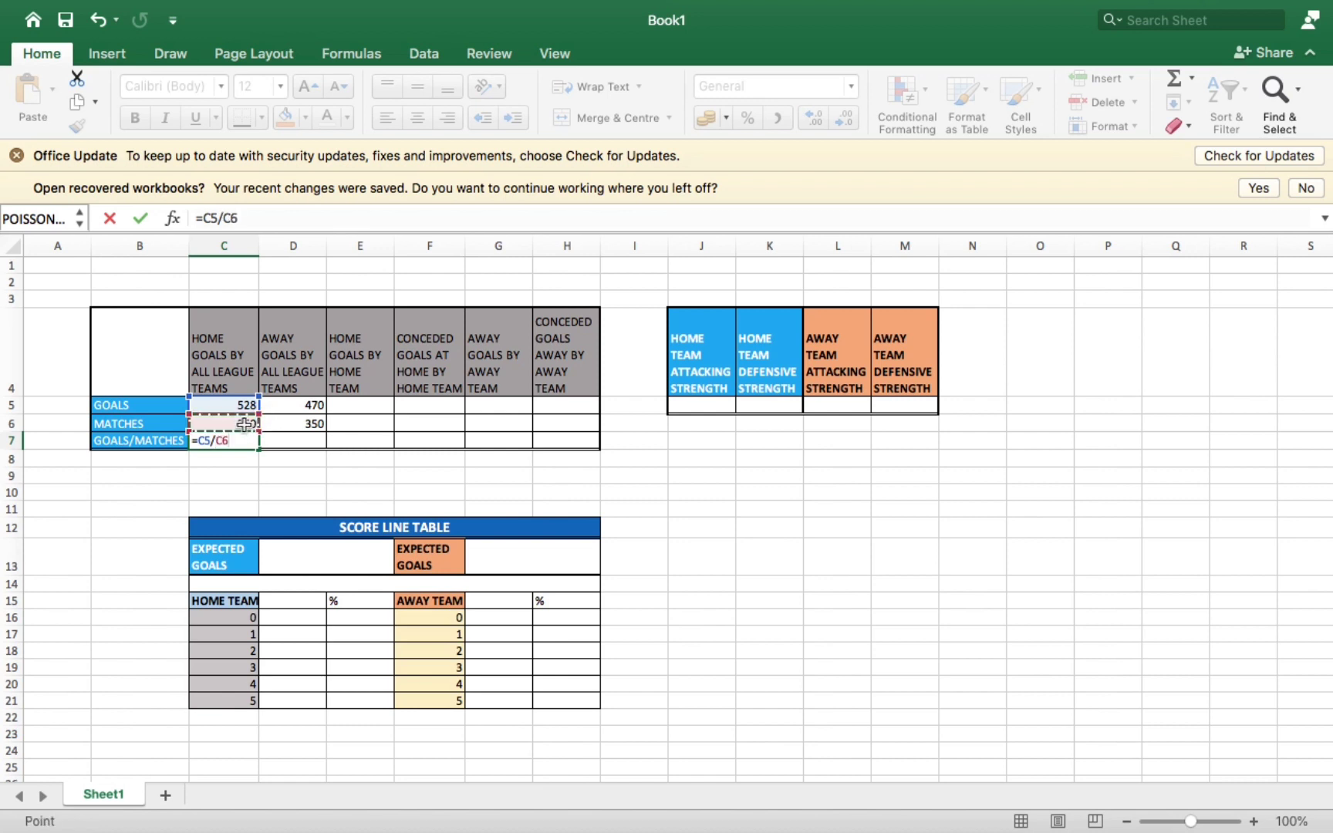
{"action": "key", "text": "Return"}
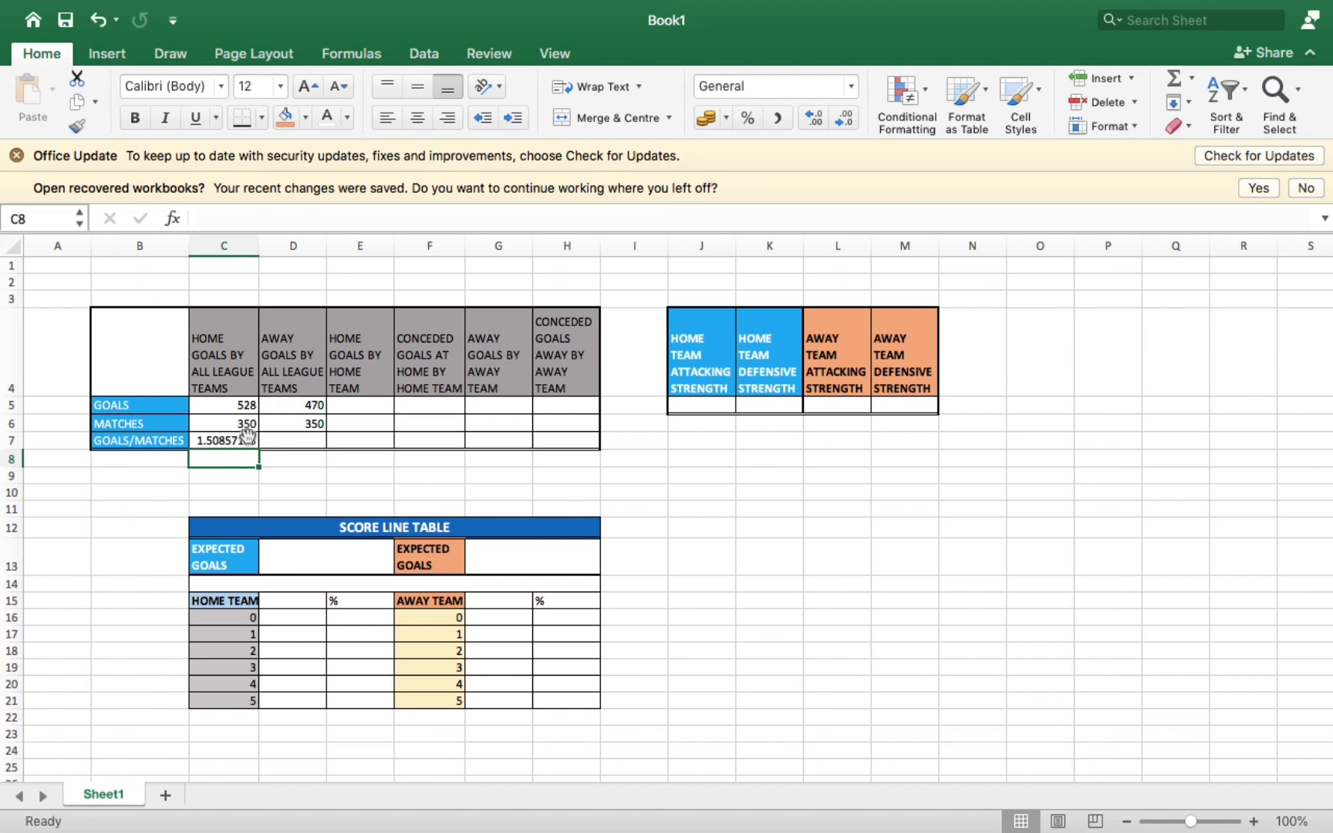
- Calculate away goals per match for all league teams in D7 with the formula =D5/D6
{"action": "left_click", "coordinate": [284, 441]}
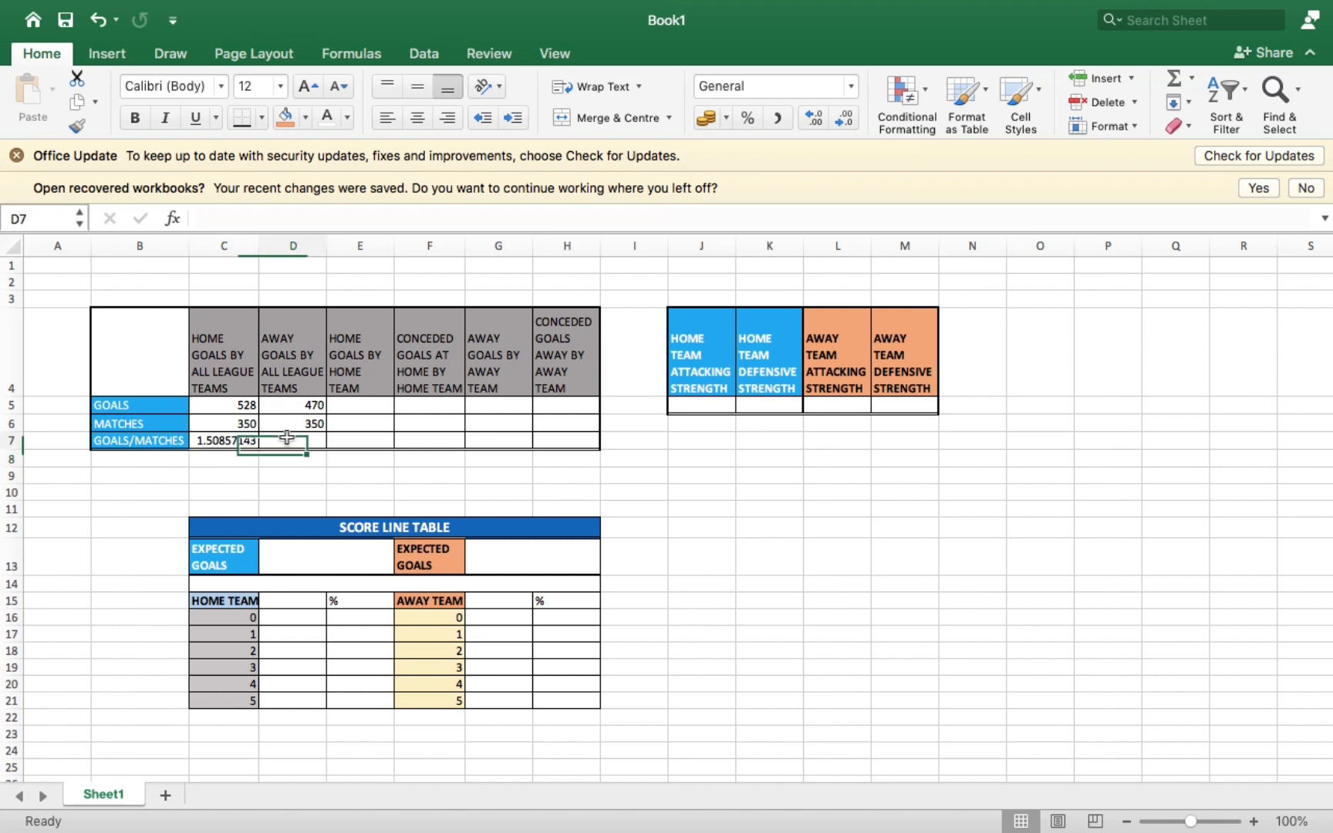
{"action": "type", "text": "="}
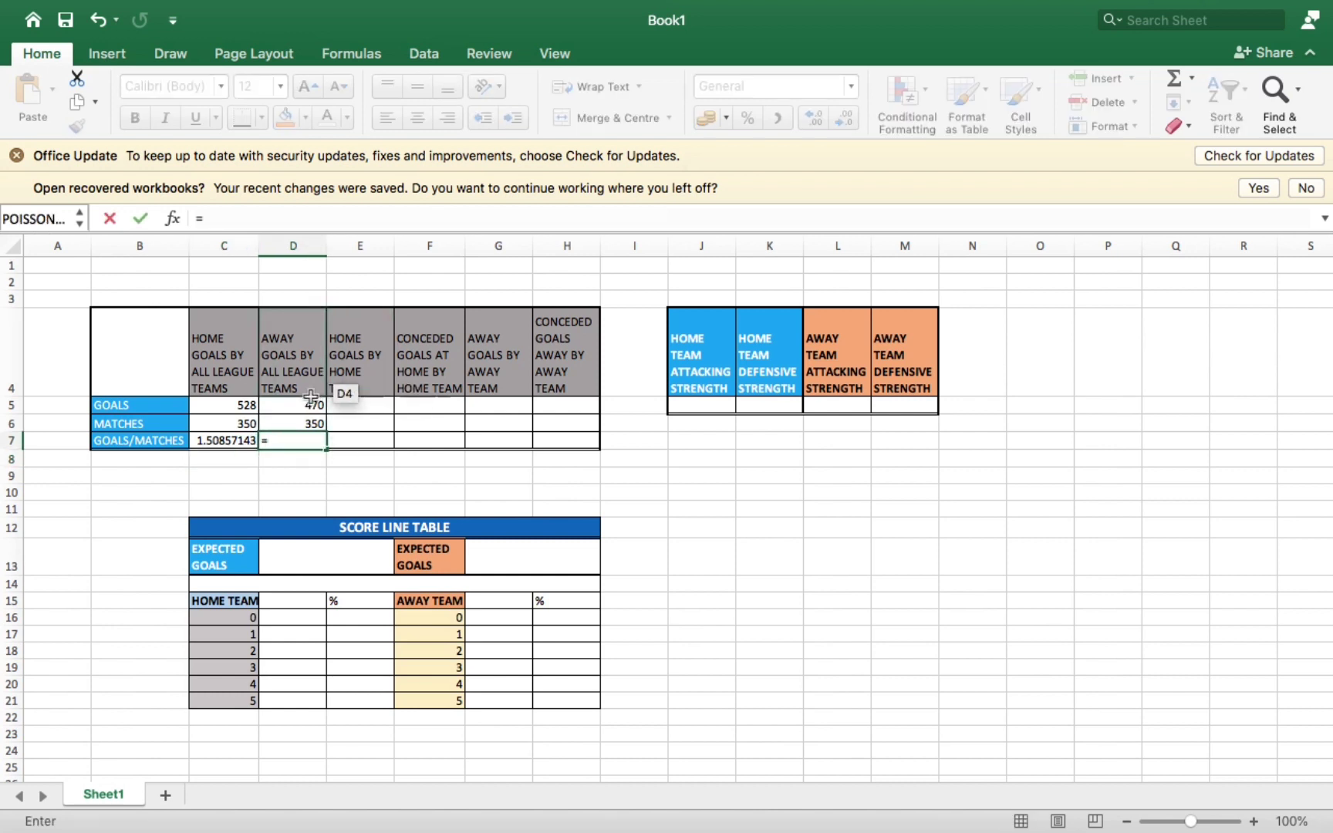
{"action": "left_click", "coordinate": [306, 406]}
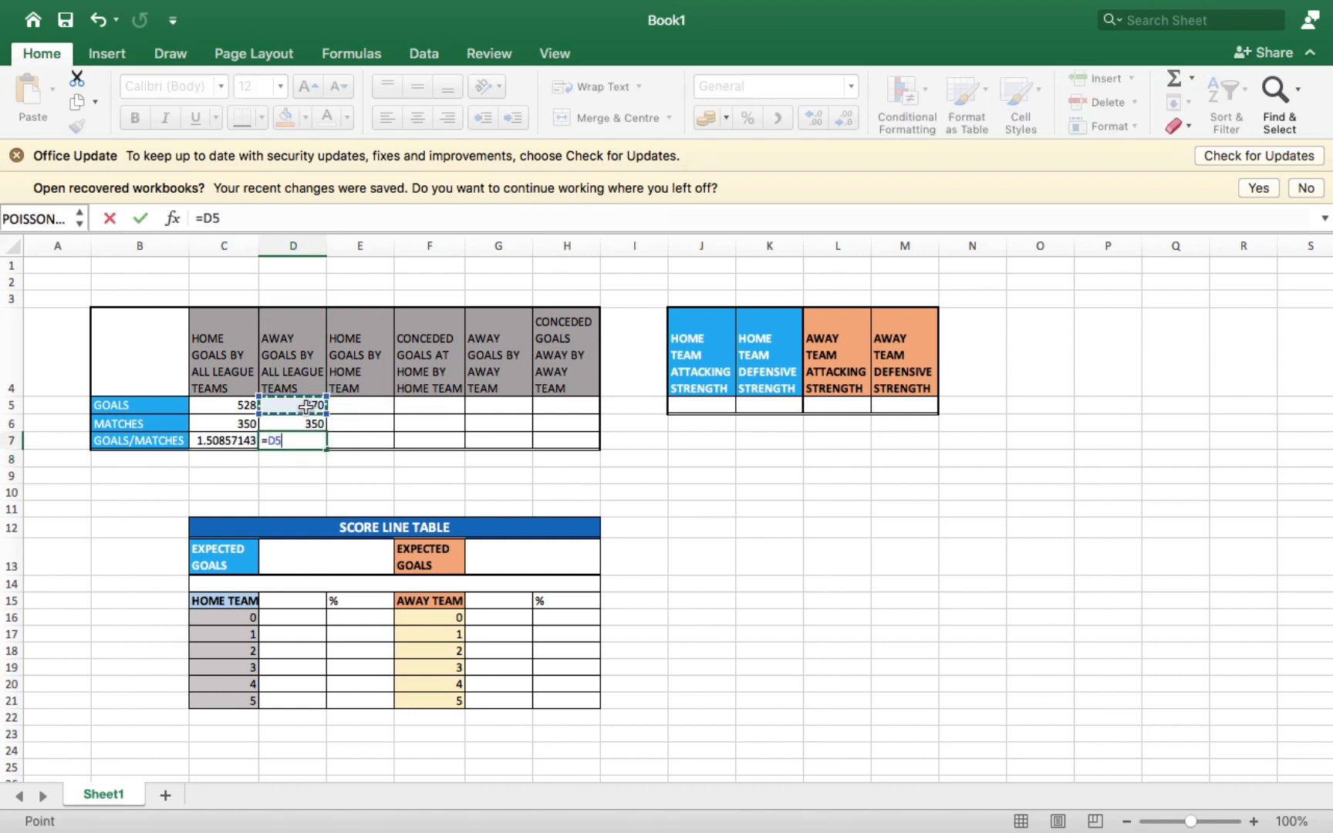
{"action": "type", "text": "/"}
{"action": "left_click", "coordinate": [306, 428]}
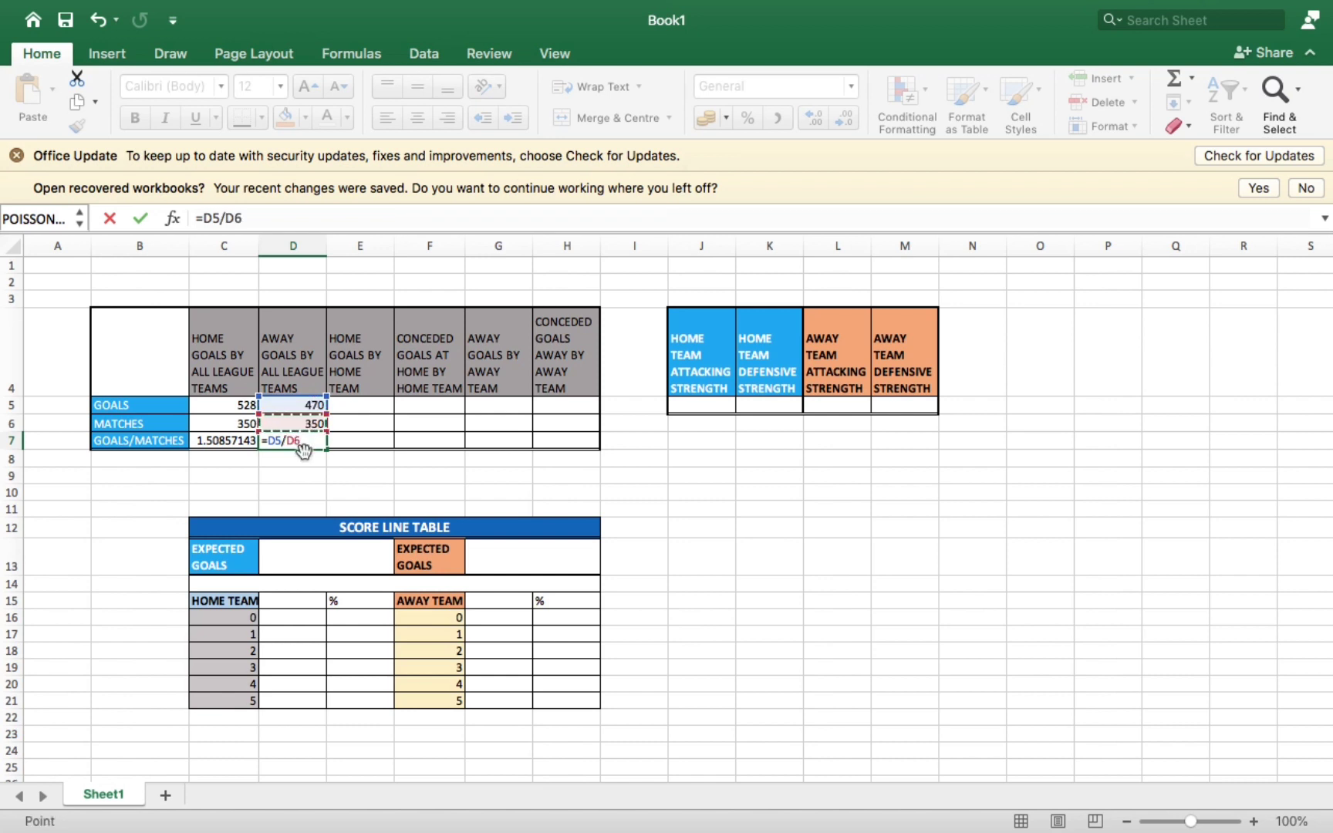
{"action": "key", "text": "Return"}
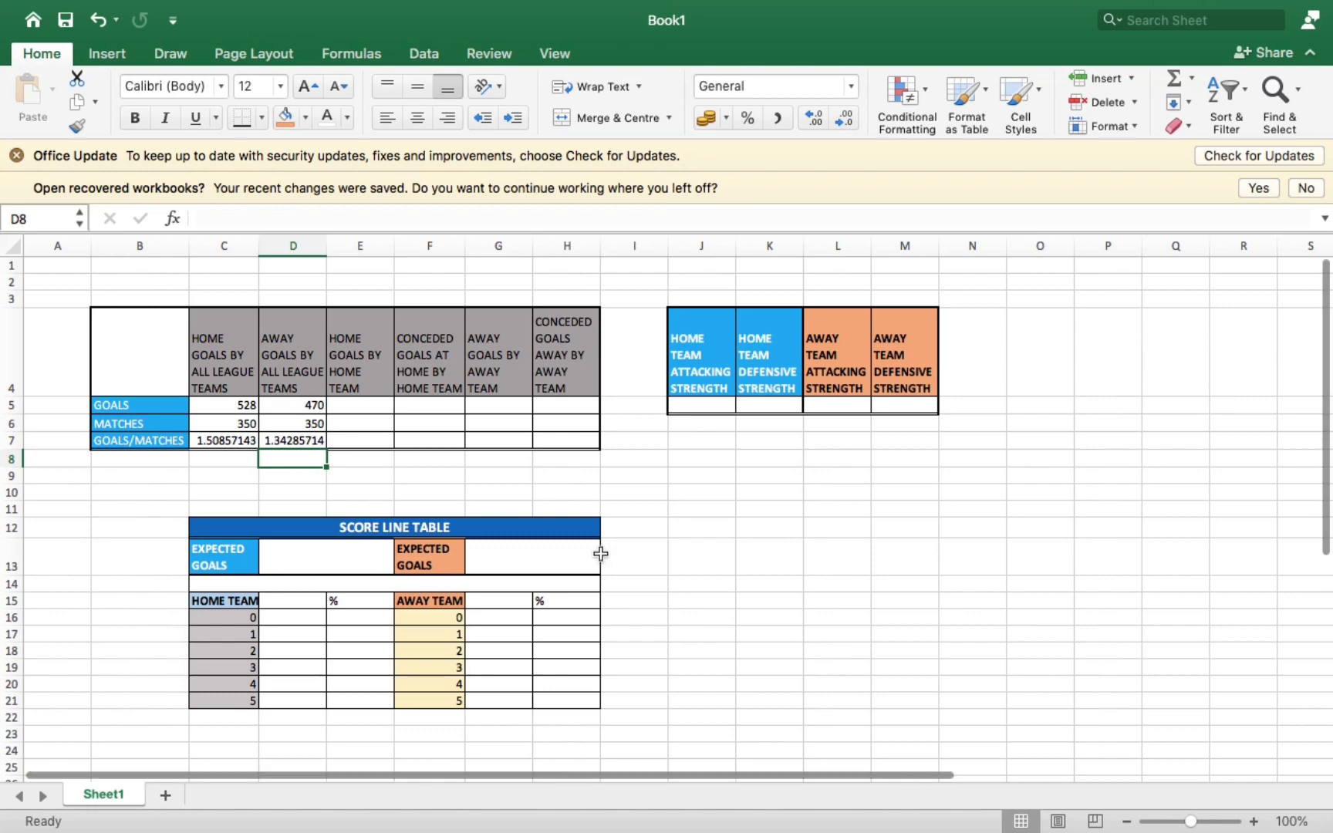
- Switch to Chrome and look up Genoa's matches played, goals scored and goals conceded in the home standings
{"action": "mouse_move", "coordinate": [864, 806]}
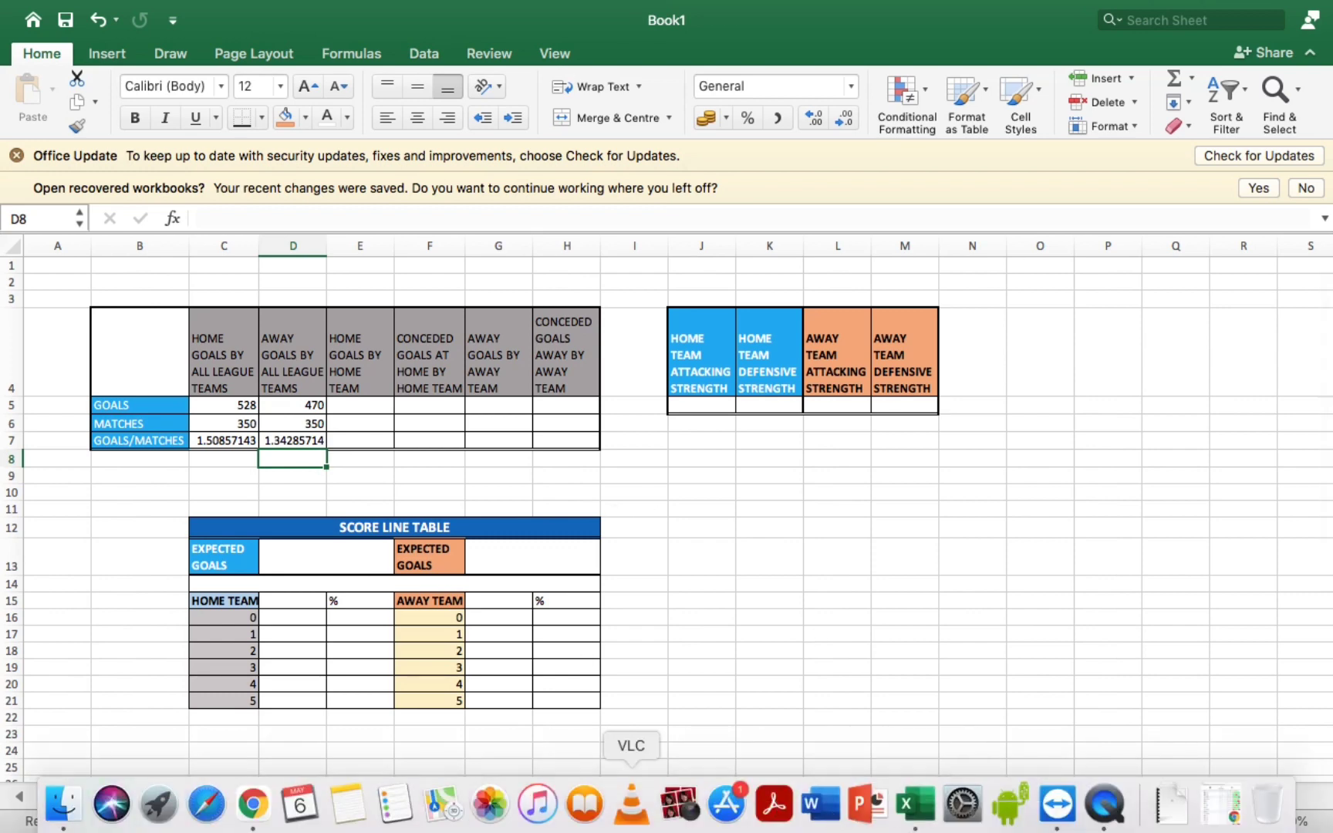
{"action": "left_click", "coordinate": [253, 803]}
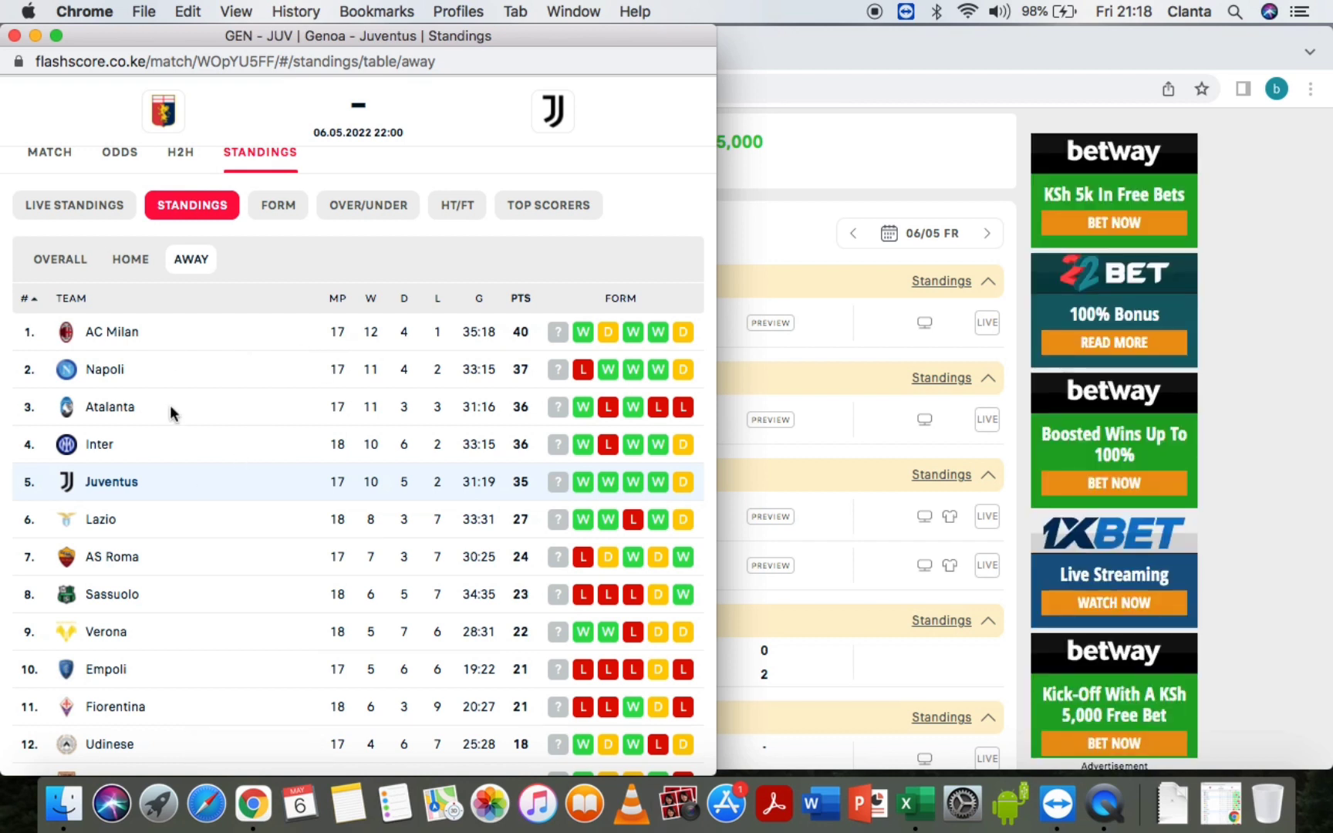
{"action": "left_click", "coordinate": [135, 266]}
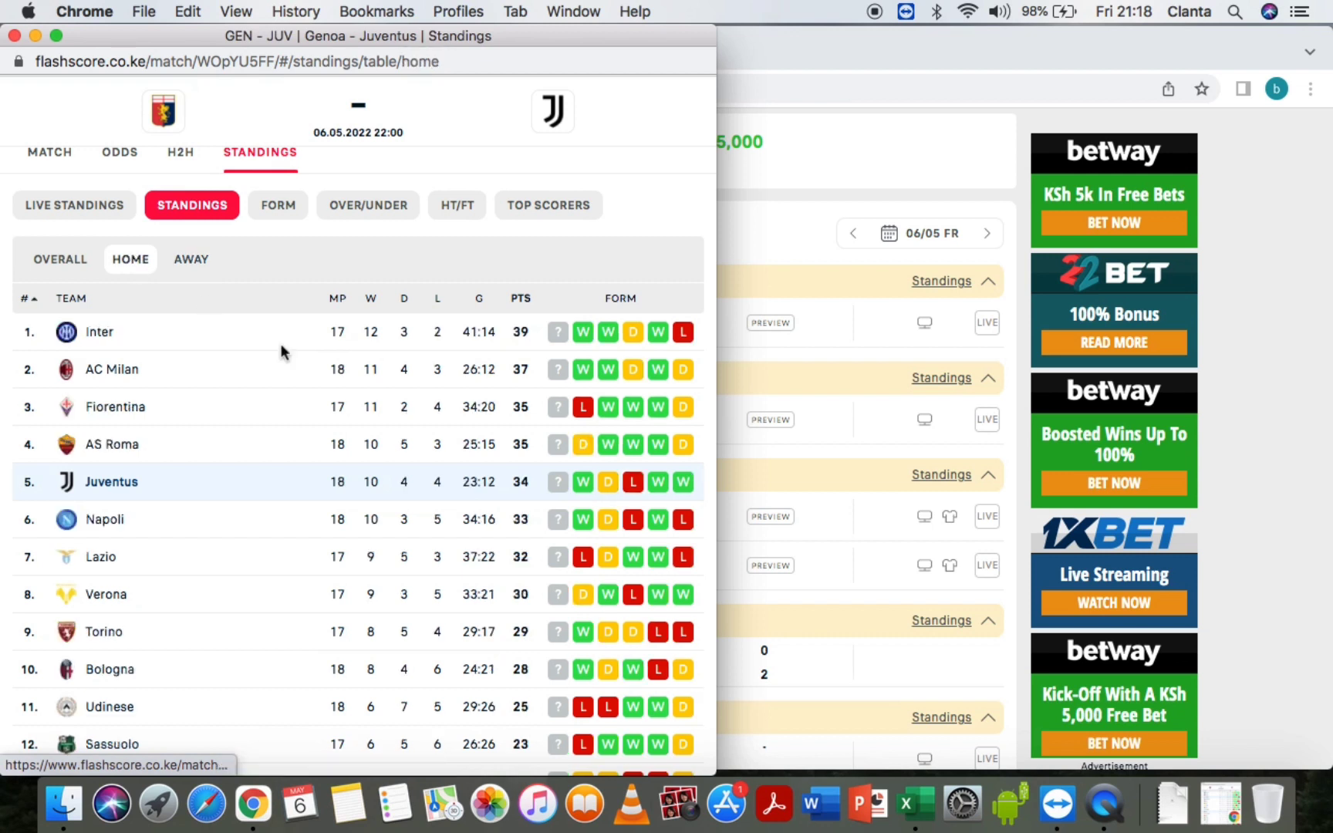
{"action": "scroll", "coordinate": [432, 496], "scroll_direction": "down", "scroll_amount": 3}
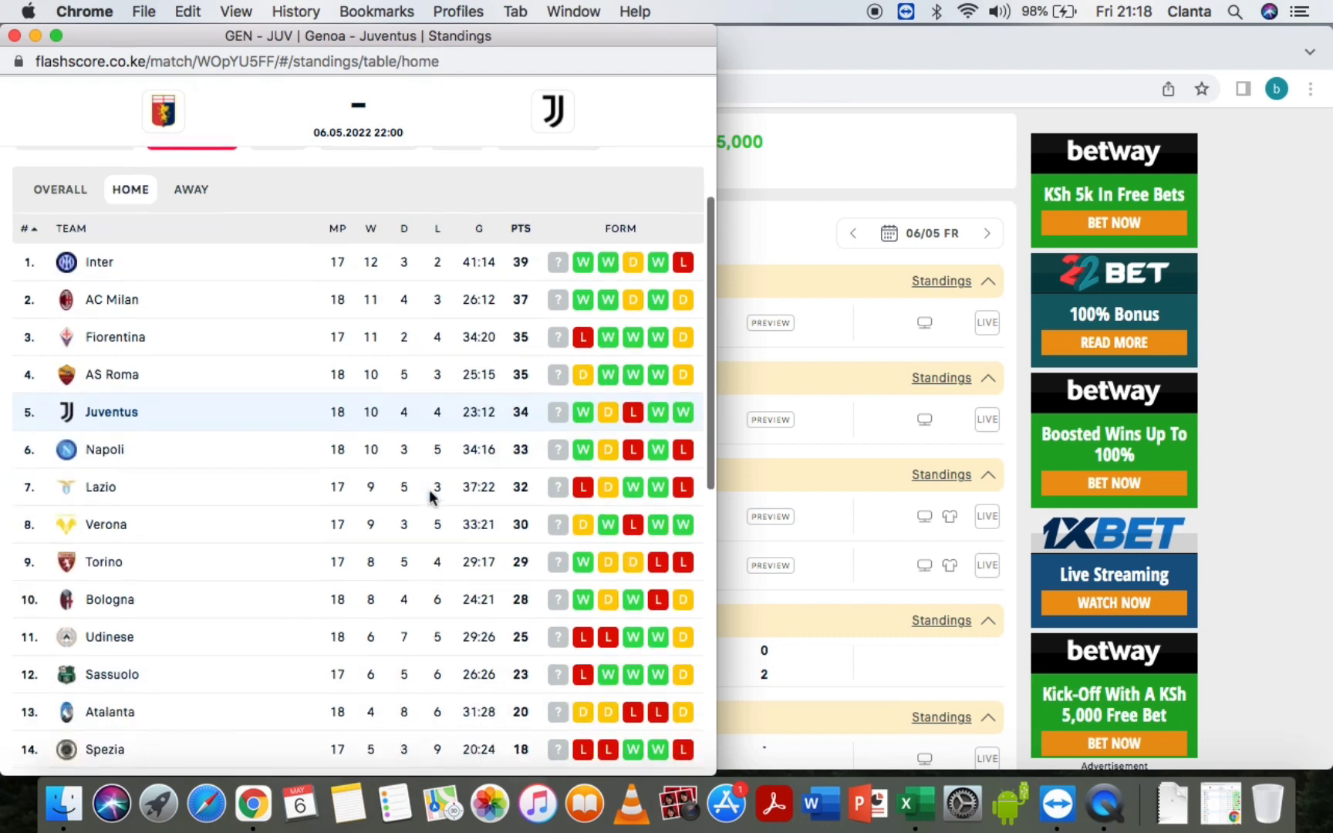
{"action": "scroll", "coordinate": [432, 496], "scroll_direction": "down", "scroll_amount": 3}
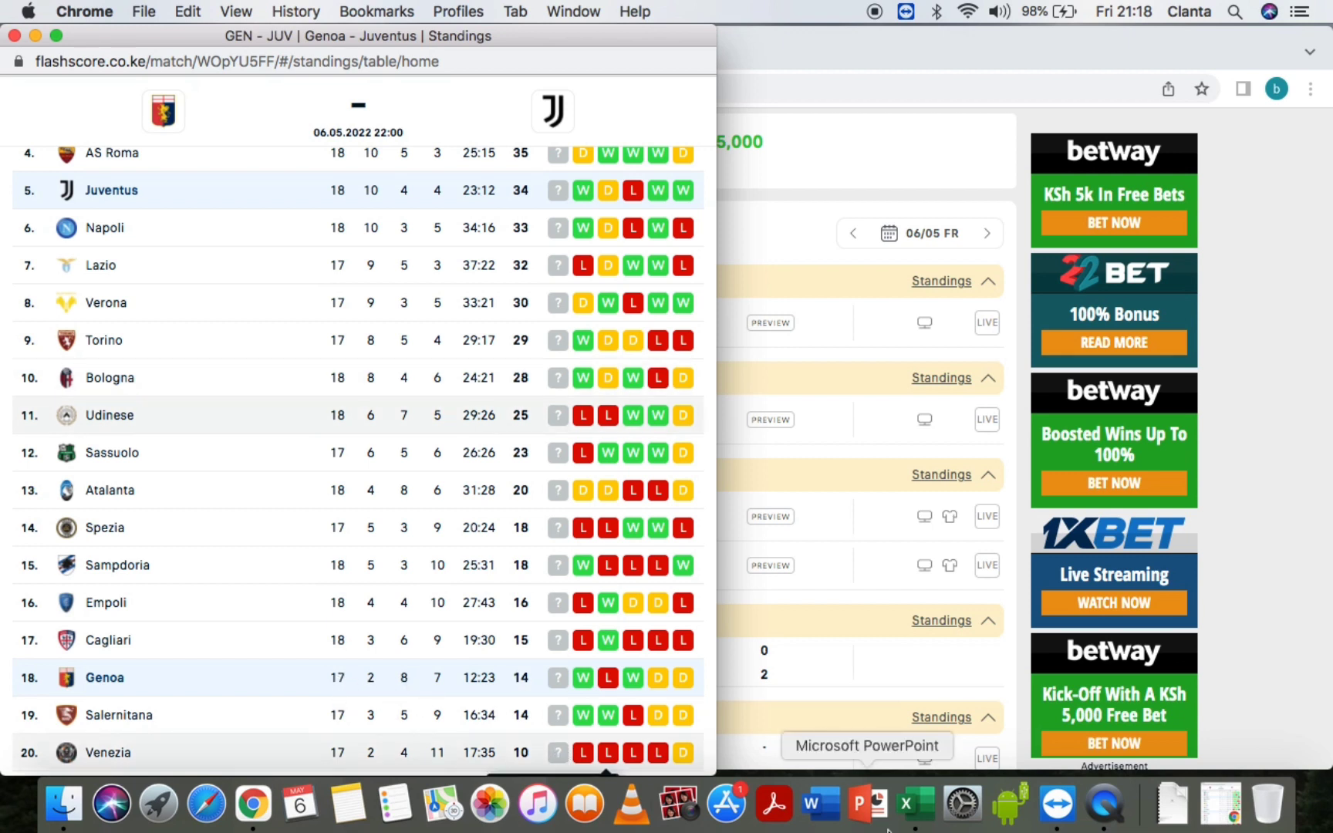
- Switch to Excel and enter the home team's home goals, 12 scored in E5 and 23 conceded in F5
{"action": "left_click", "coordinate": [920, 811]}
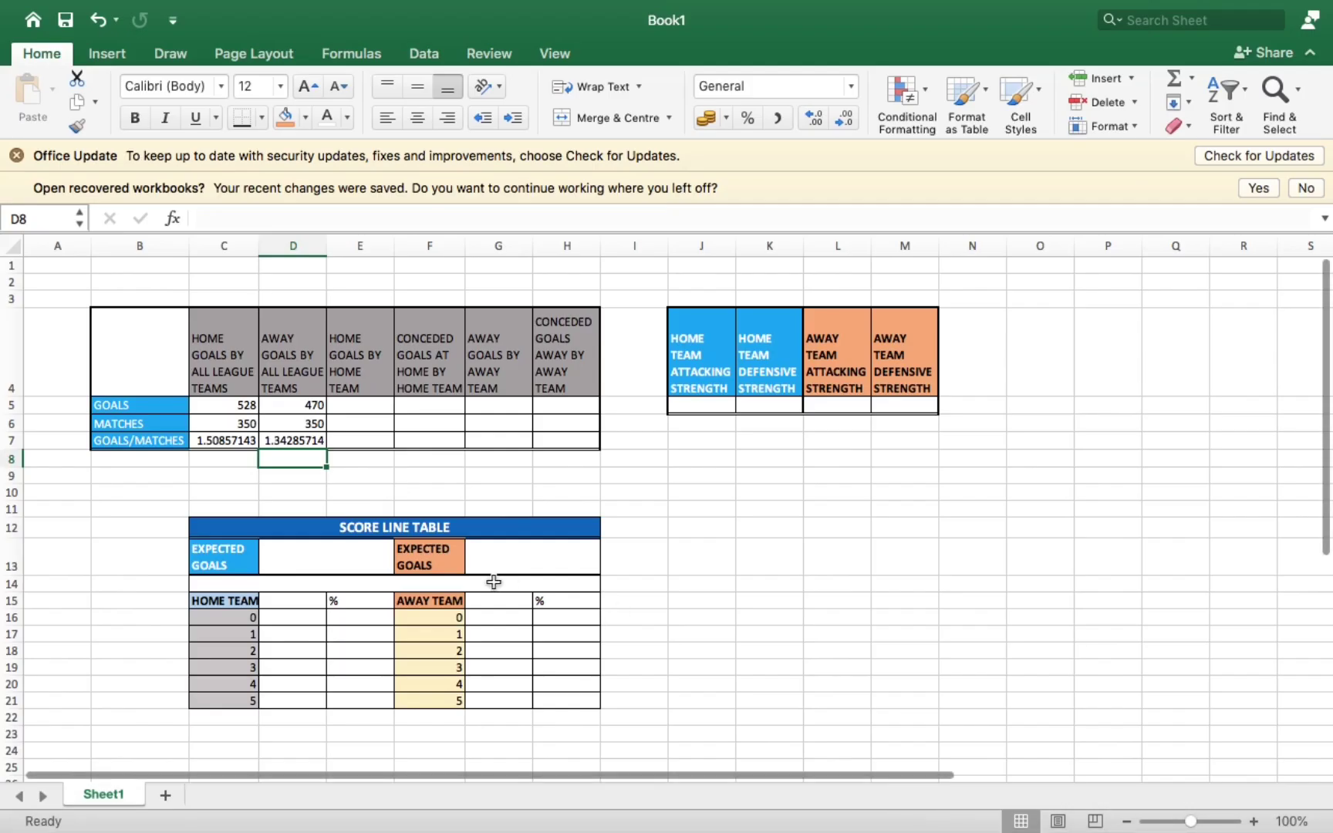
{"action": "left_click", "coordinate": [352, 397]}
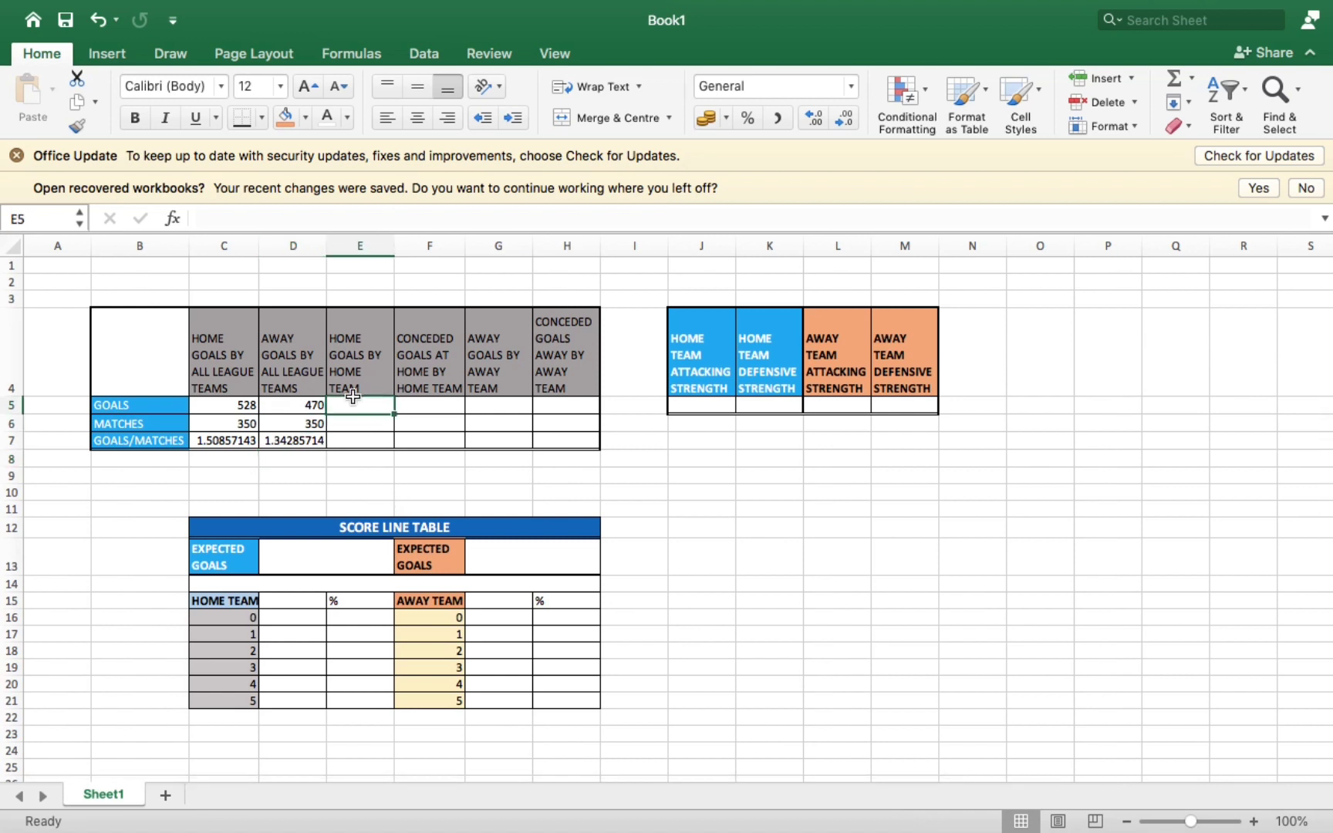
{"action": "type", "text": "12"}
{"action": "left_click", "coordinate": [417, 405]}
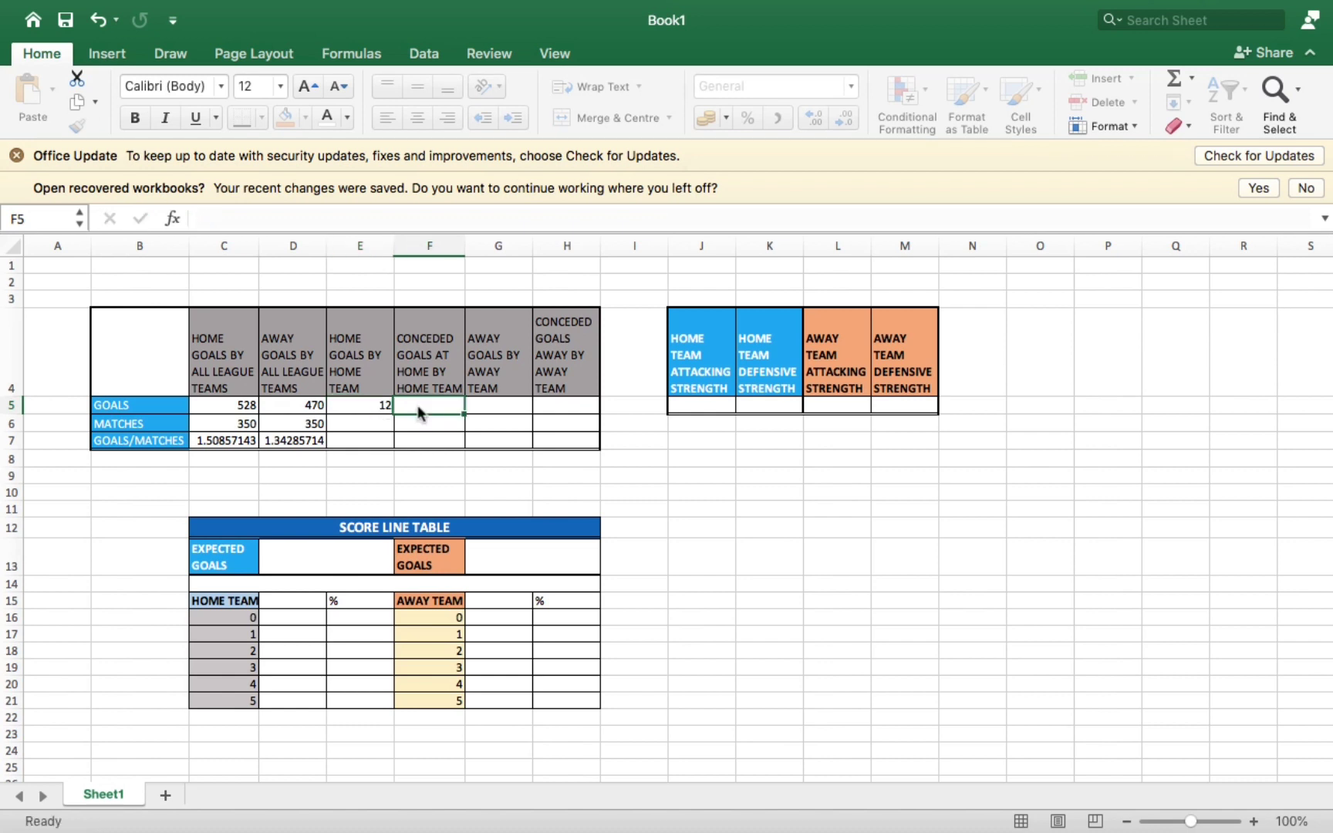
{"action": "type", "text": "23"}
- Enter 17 matches in both E6 and F6 for the home team's scored and conceded columns
{"action": "left_click", "coordinate": [363, 427]}
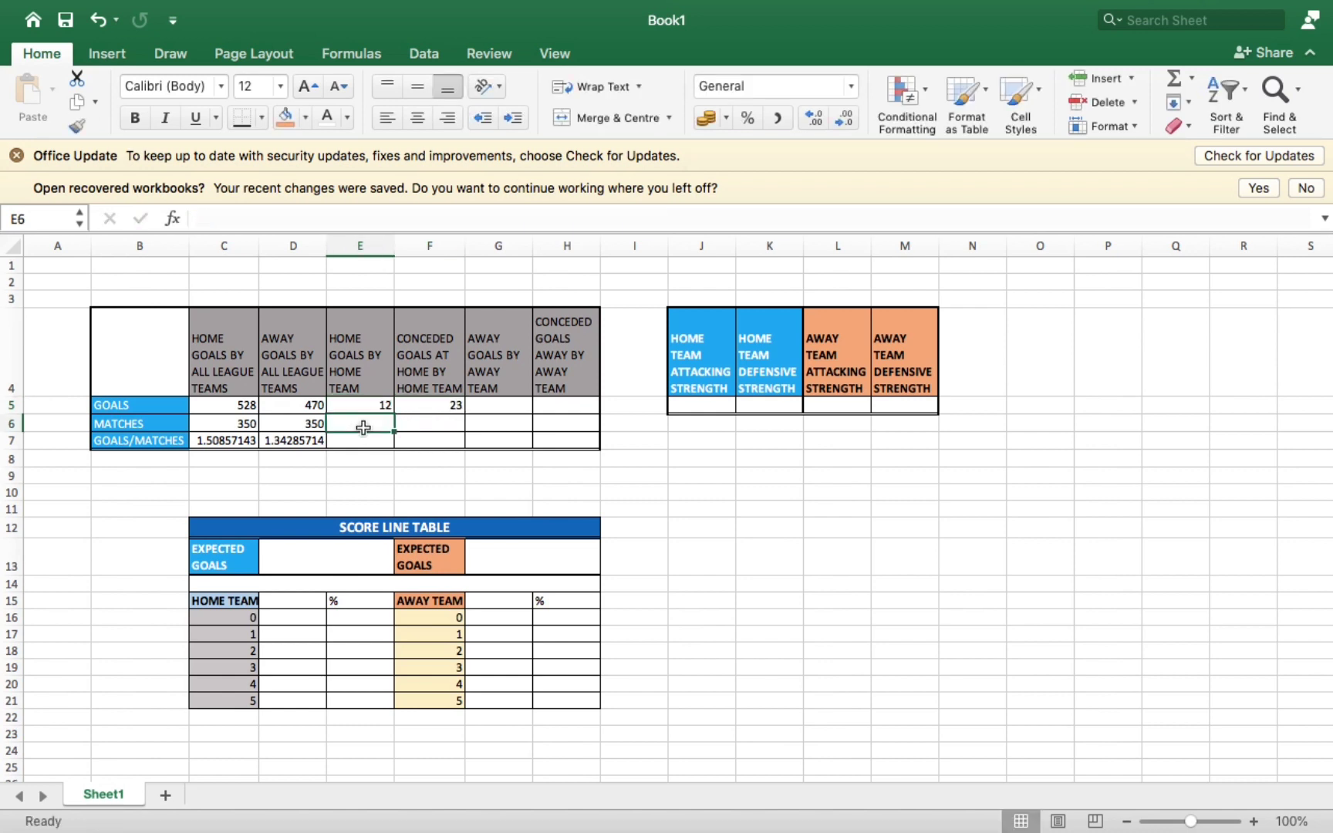
{"action": "type", "text": "17"}
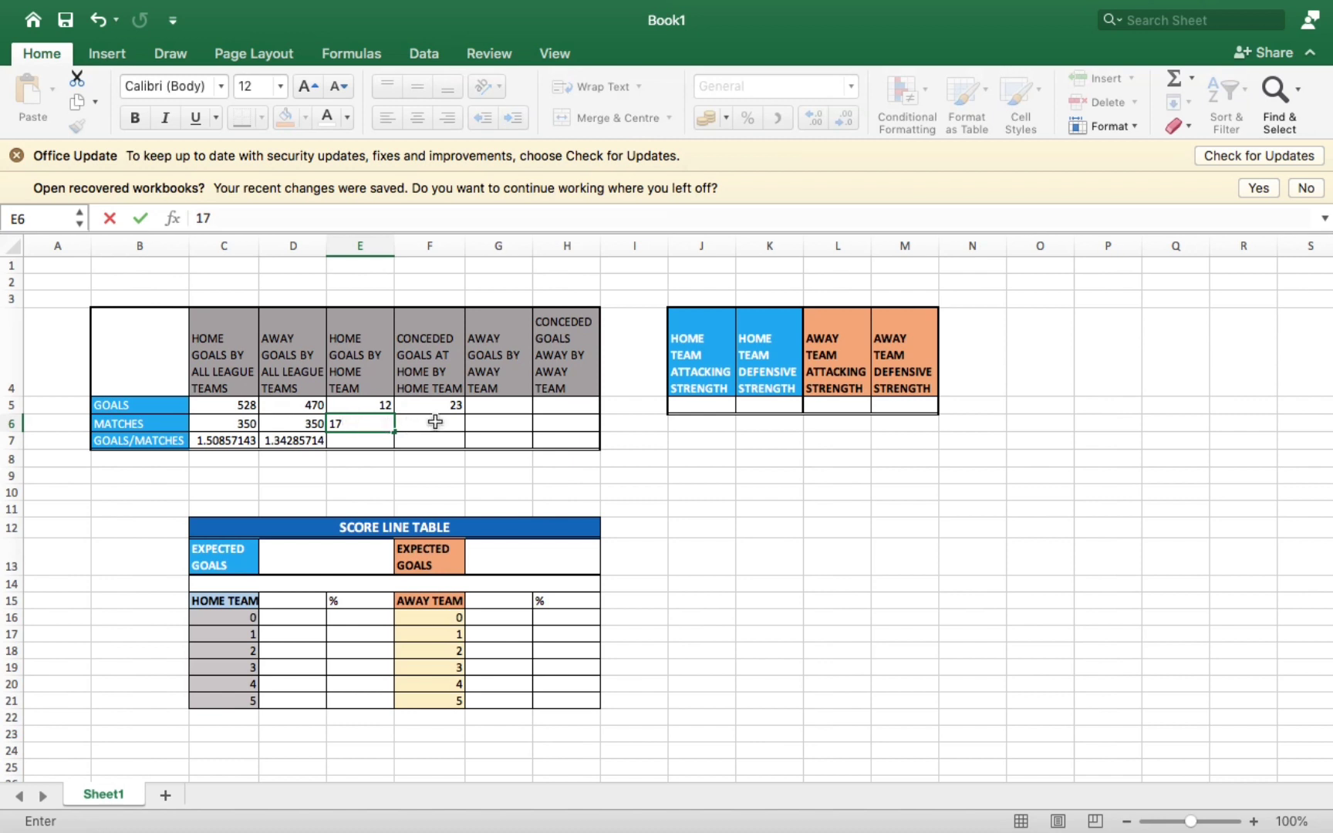
{"action": "left_click", "coordinate": [435, 421]}
{"action": "type", "text": "17"}
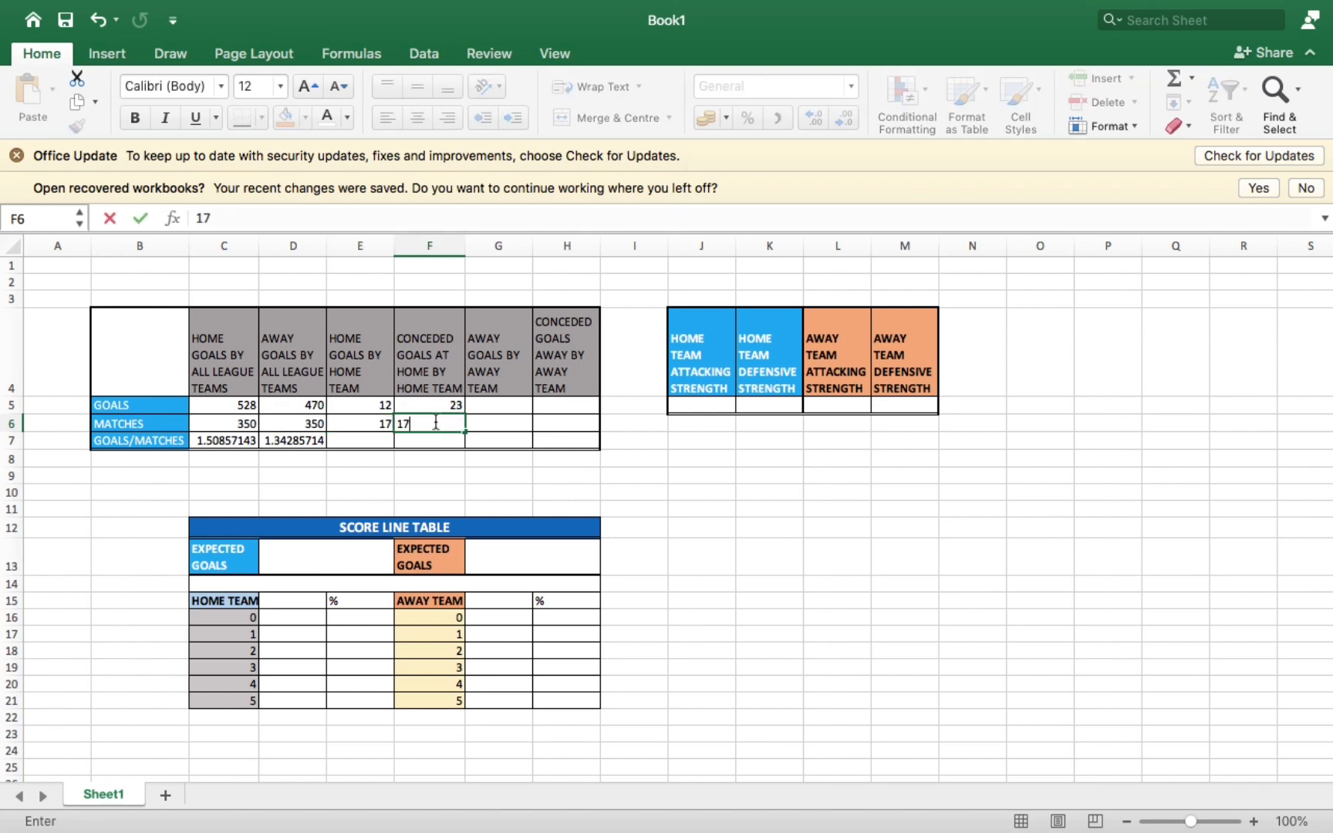
{"action": "left_click", "coordinate": [366, 414]}
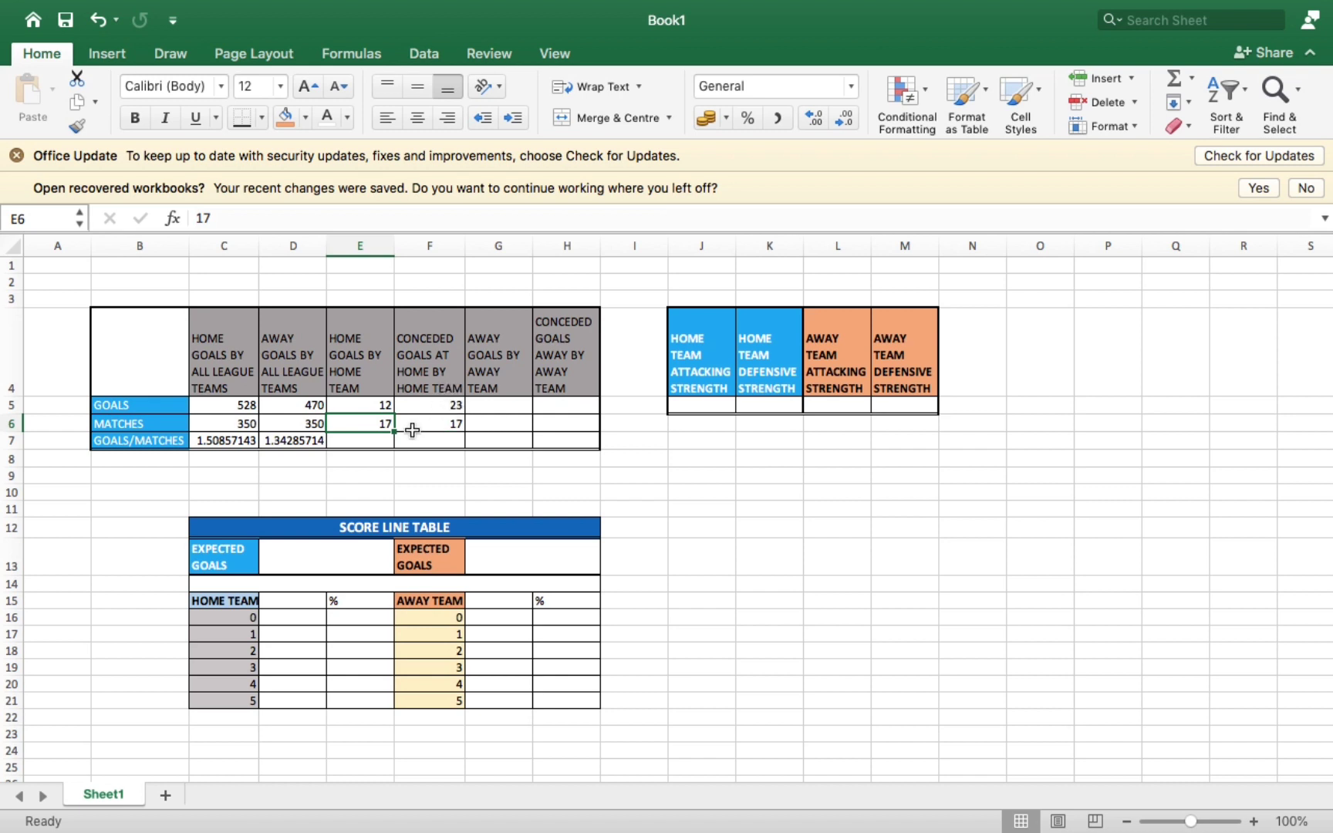
- Calculate the home team's goals scored per home match in E7 with the formula =E5/E6
{"action": "left_click", "coordinate": [370, 443]}
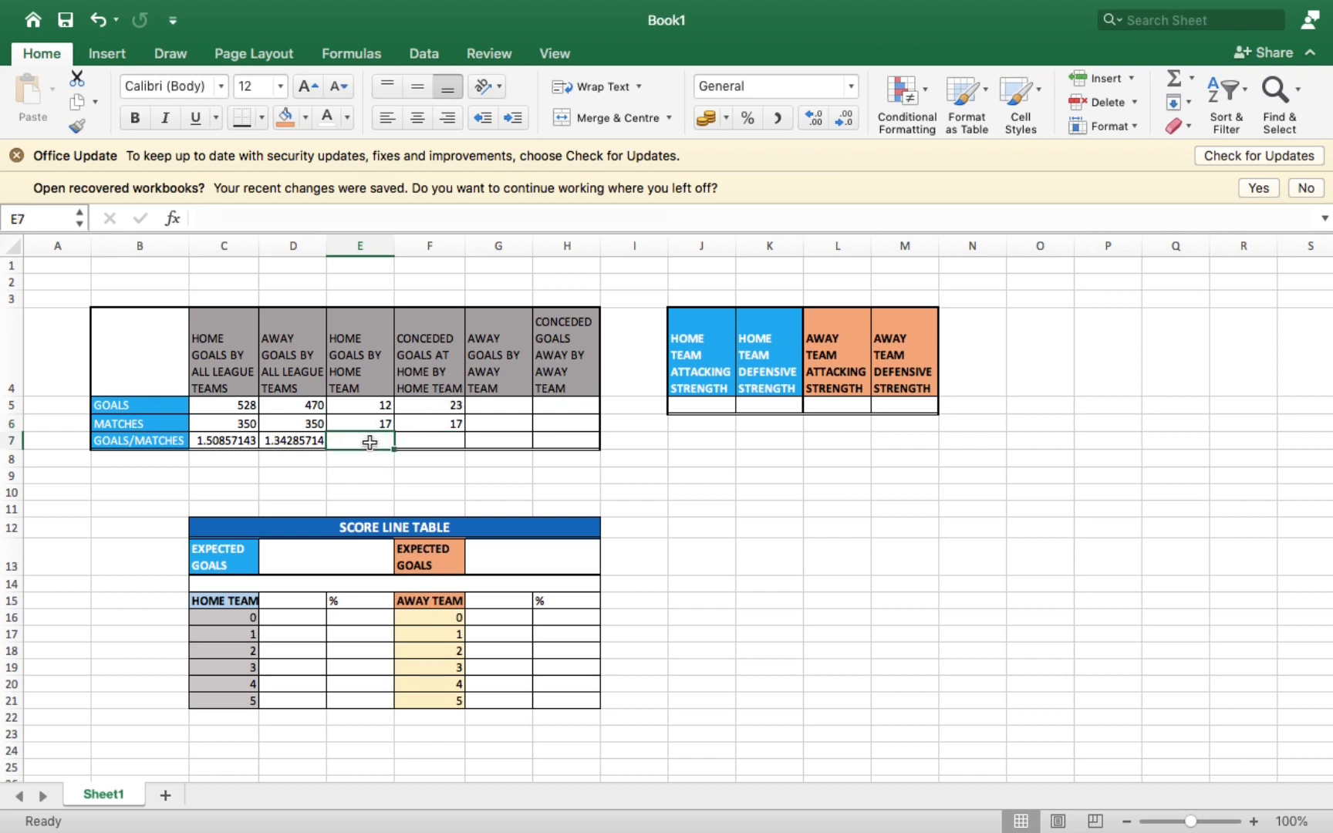
{"action": "type", "text": "="}
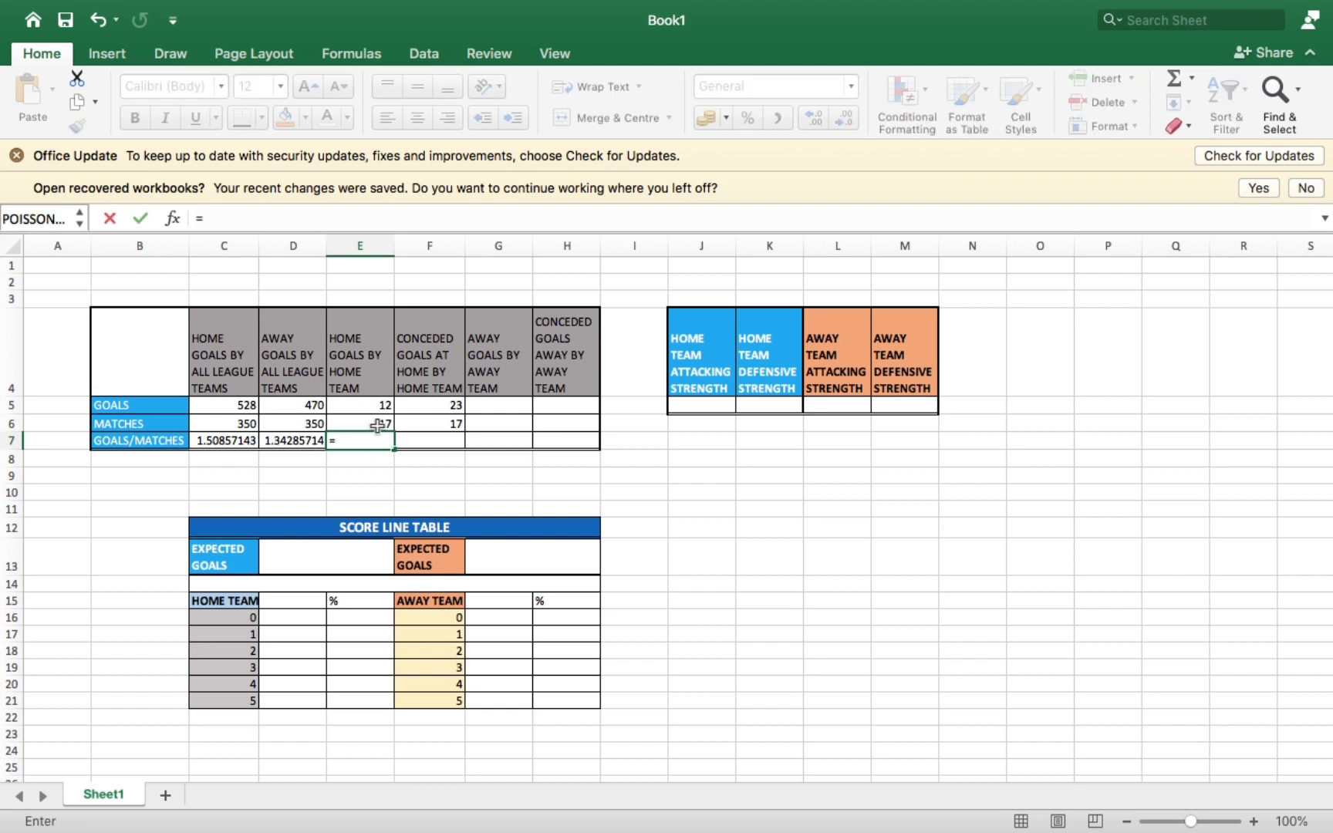
{"action": "left_click", "coordinate": [383, 406]}
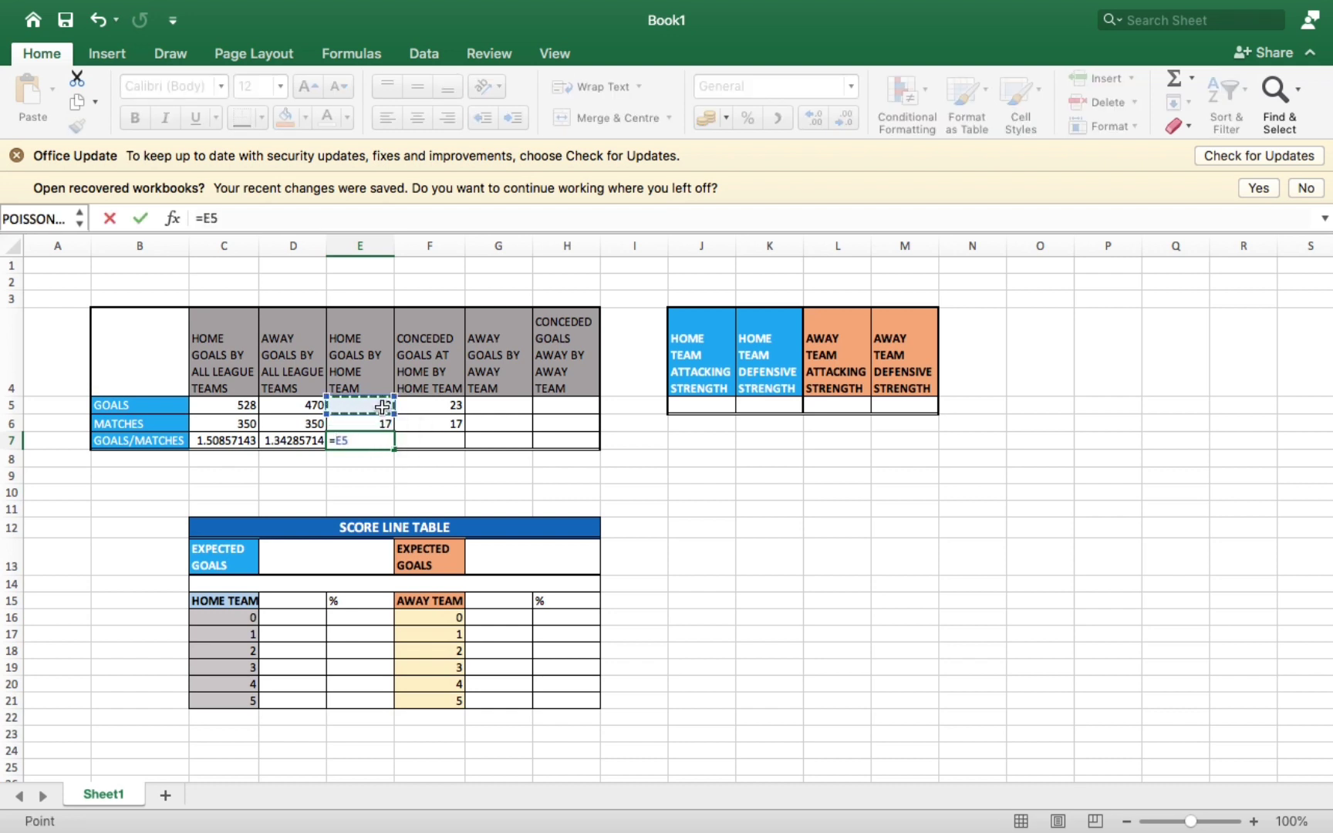
{"action": "type", "text": "/"}
{"action": "left_click", "coordinate": [384, 423]}
{"action": "key", "text": "Return"}
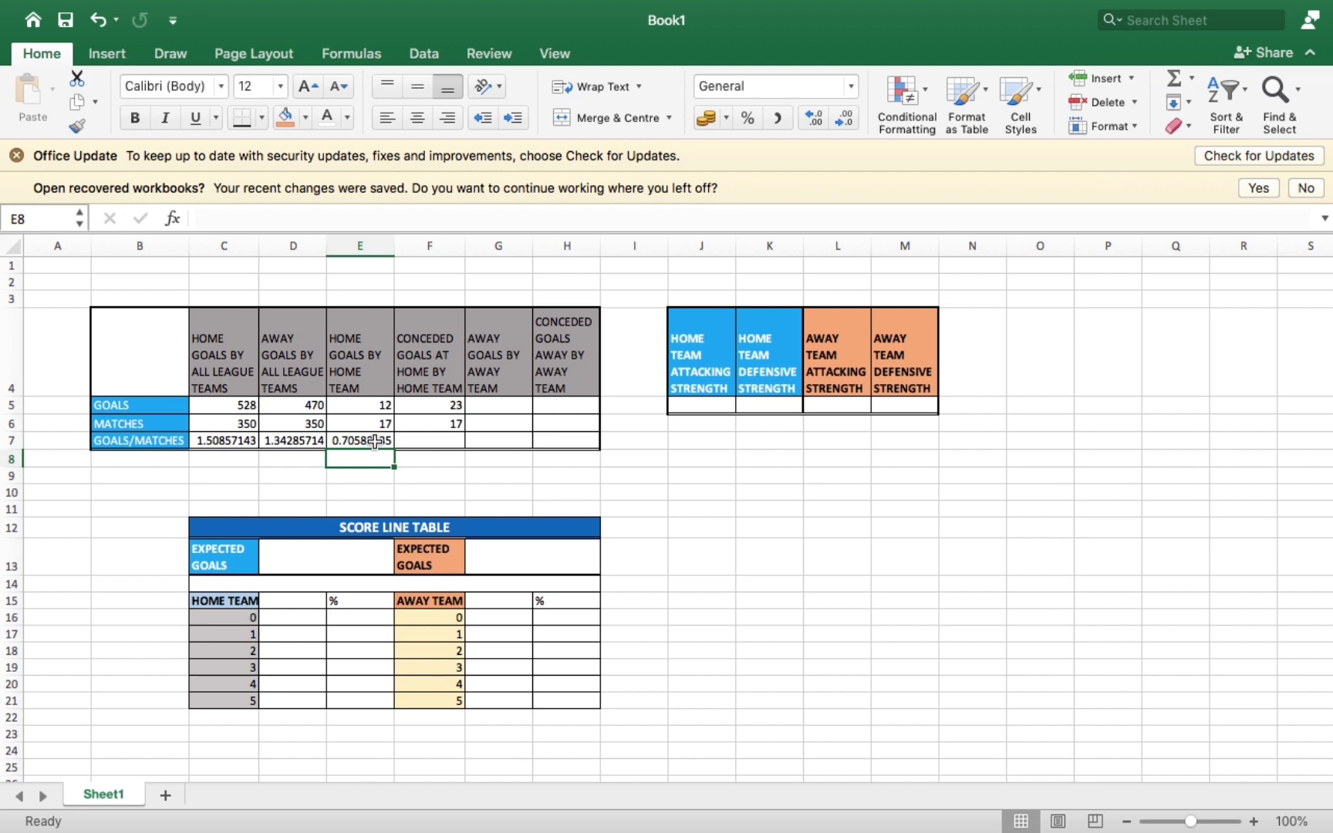
- Calculate the home team's goals conceded per home match in F7 with the formula =F5/F6
{"action": "left_click", "coordinate": [435, 436]}
{"action": "type", "text": "="}
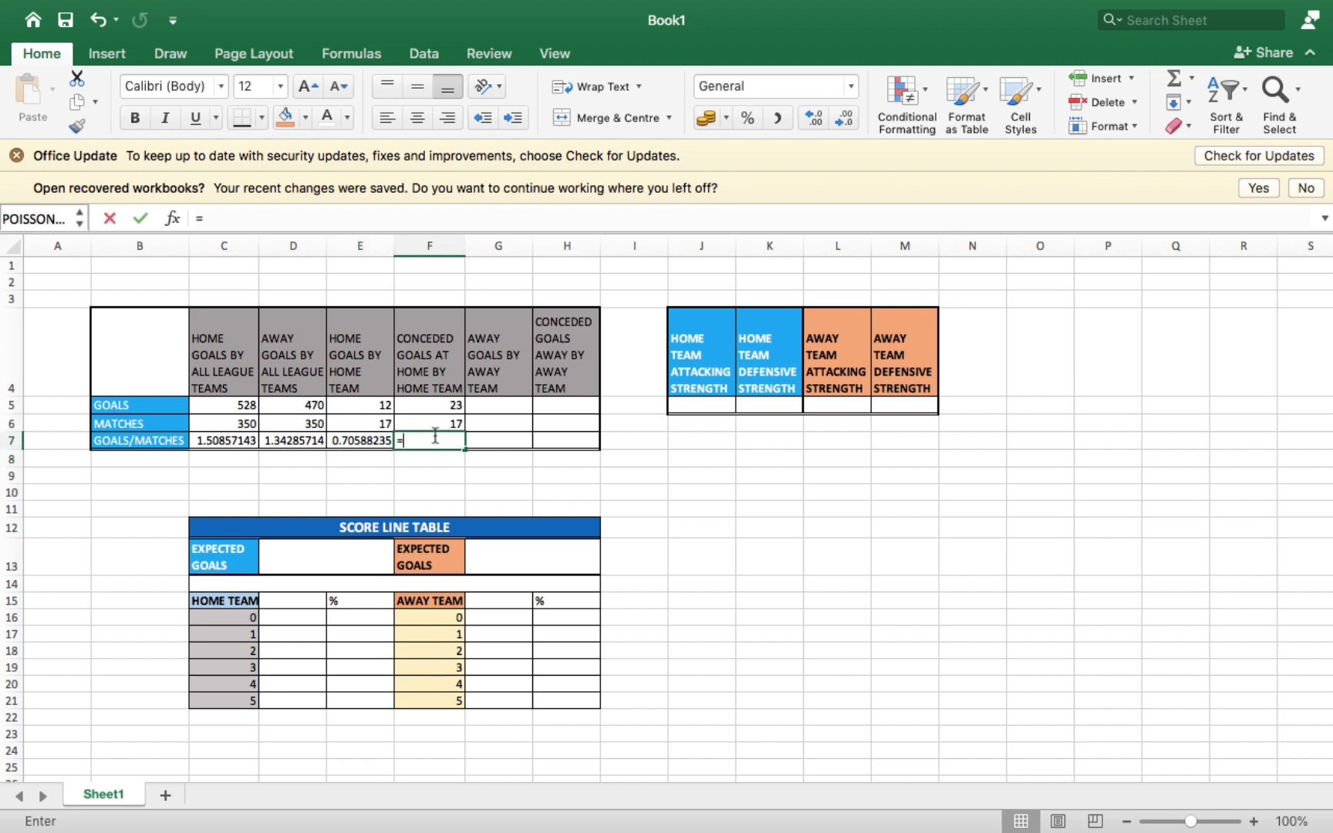
{"action": "left_click", "coordinate": [437, 410]}
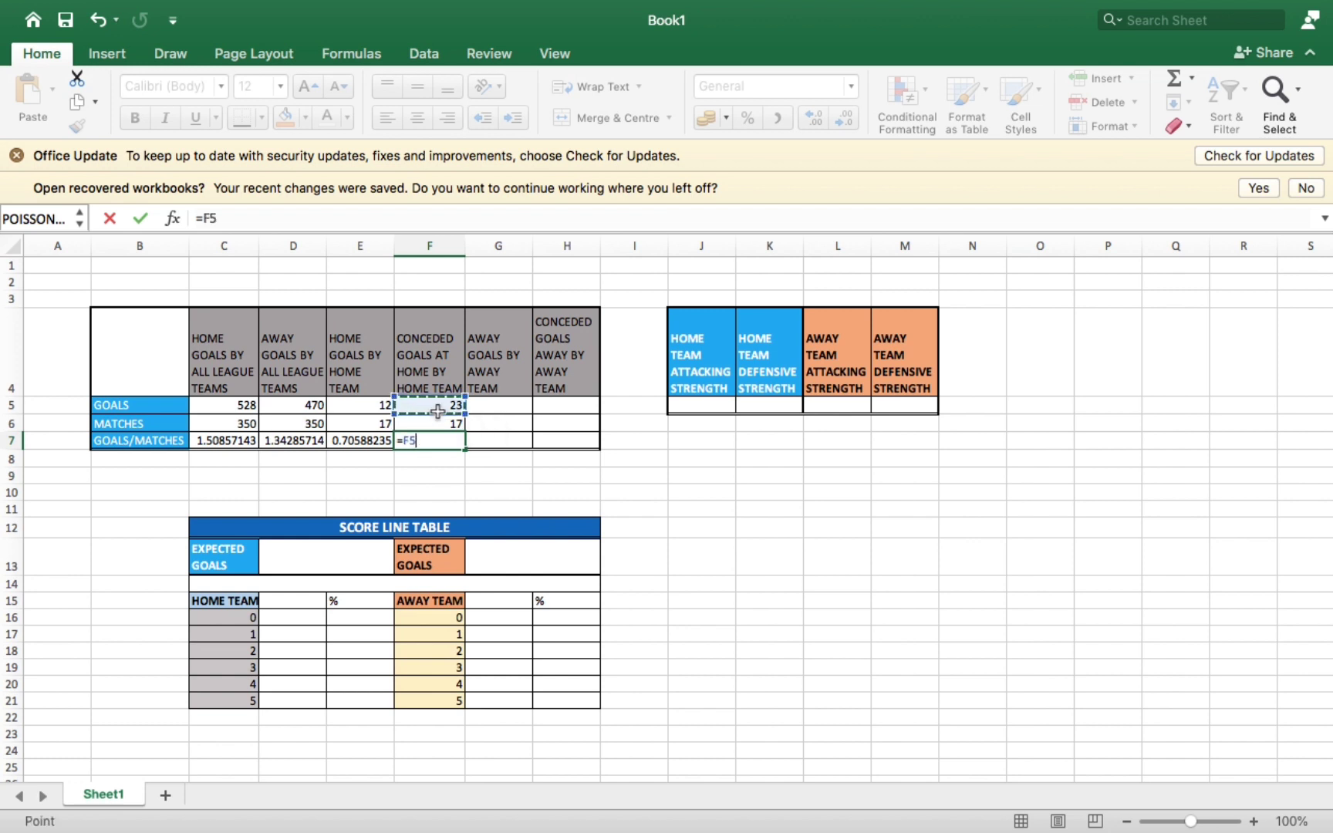
{"action": "type", "text": "/"}
{"action": "left_click", "coordinate": [429, 424]}
{"action": "key", "text": "Return"}
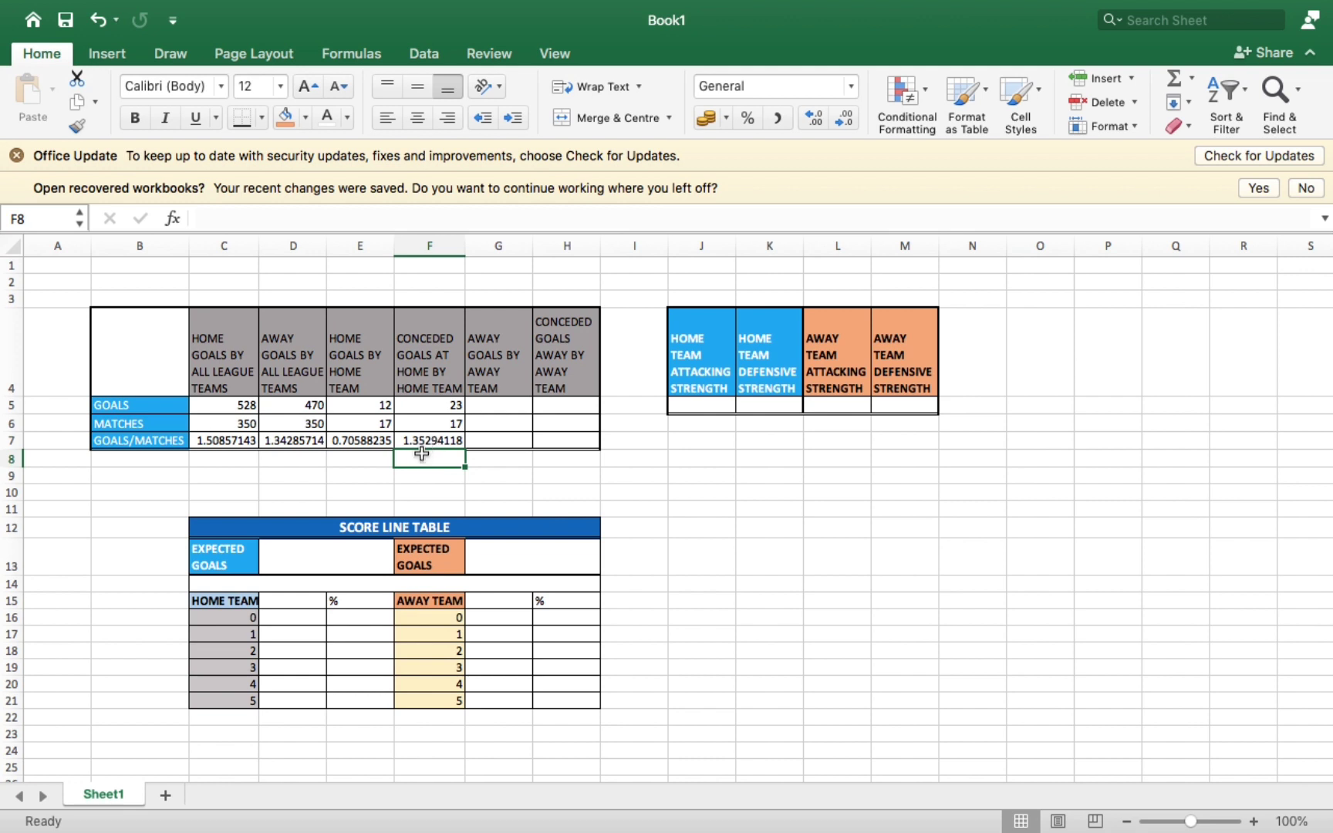
- Look up Juventus's matches played and goals scored and conceded in Chrome's away standings, and return to cell G5 in Excel
{"action": "left_click", "coordinate": [497, 406]}
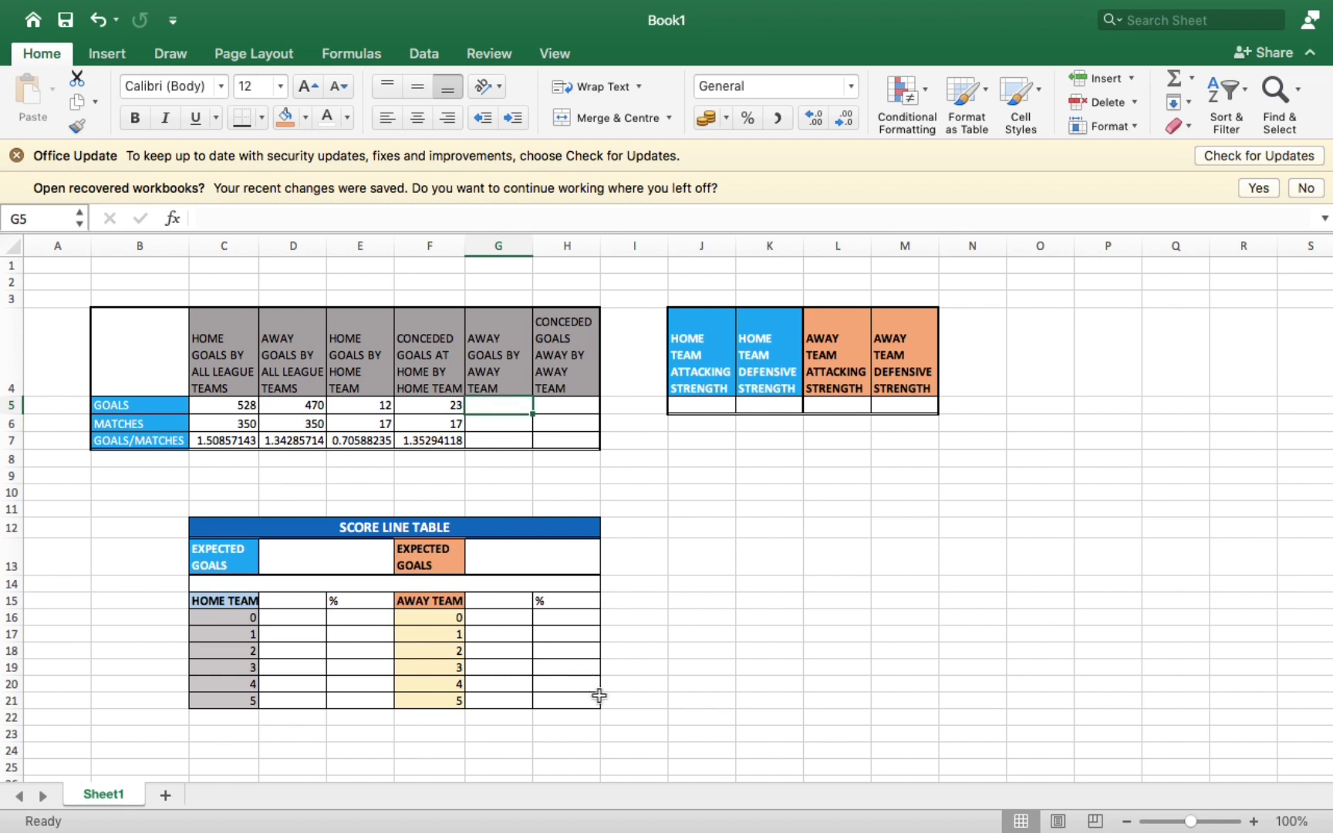
{"action": "mouse_move", "coordinate": [584, 806]}
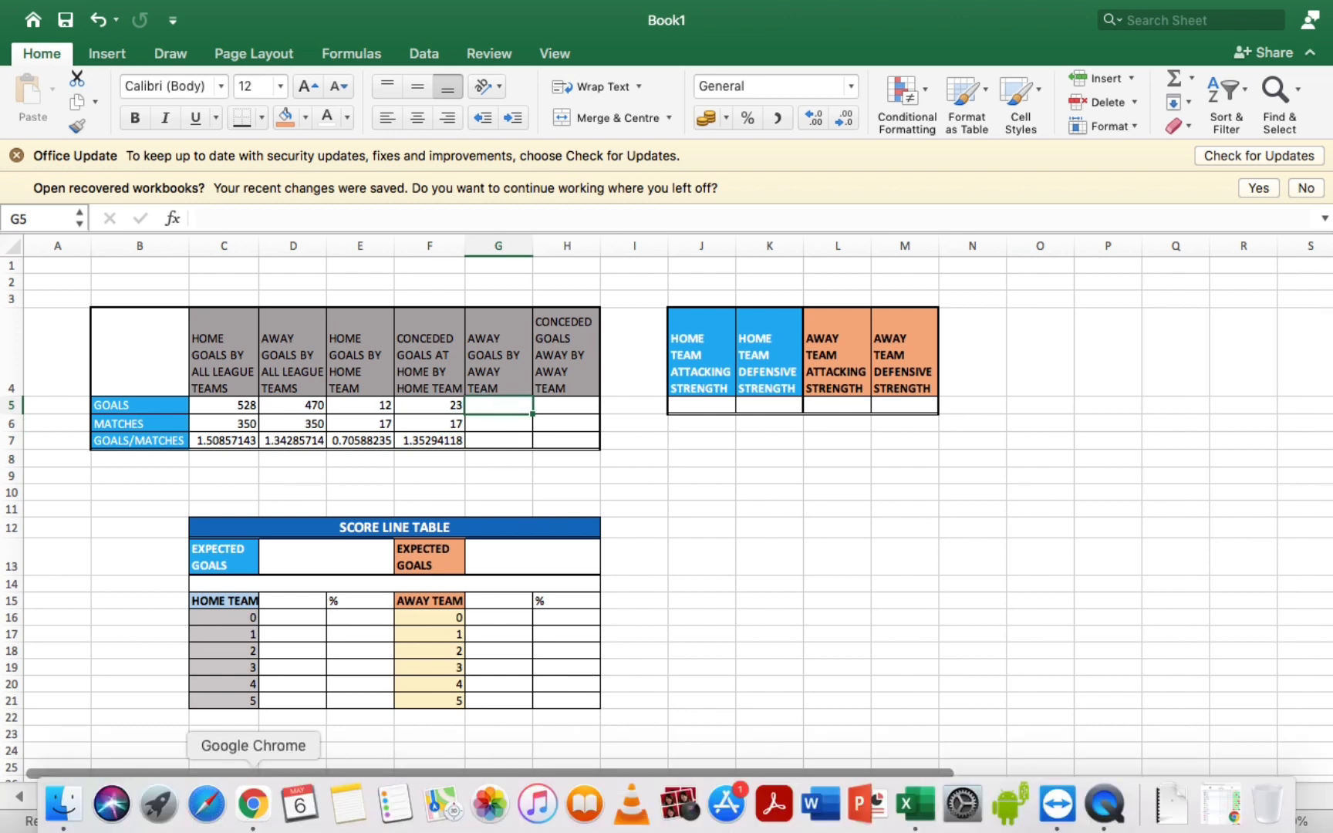
{"action": "left_click", "coordinate": [253, 802]}
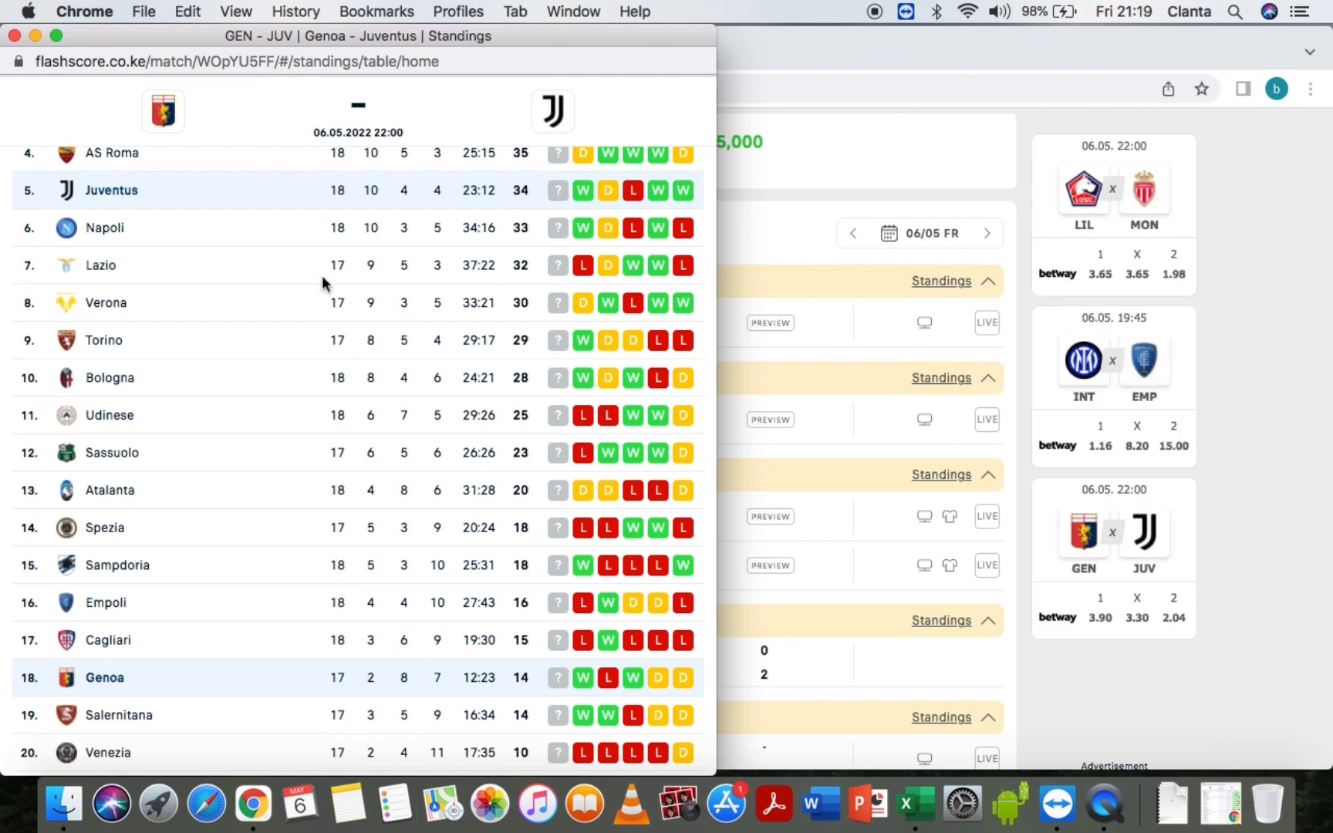
{"action": "scroll", "coordinate": [323, 278], "scroll_direction": "up", "scroll_amount": 8}
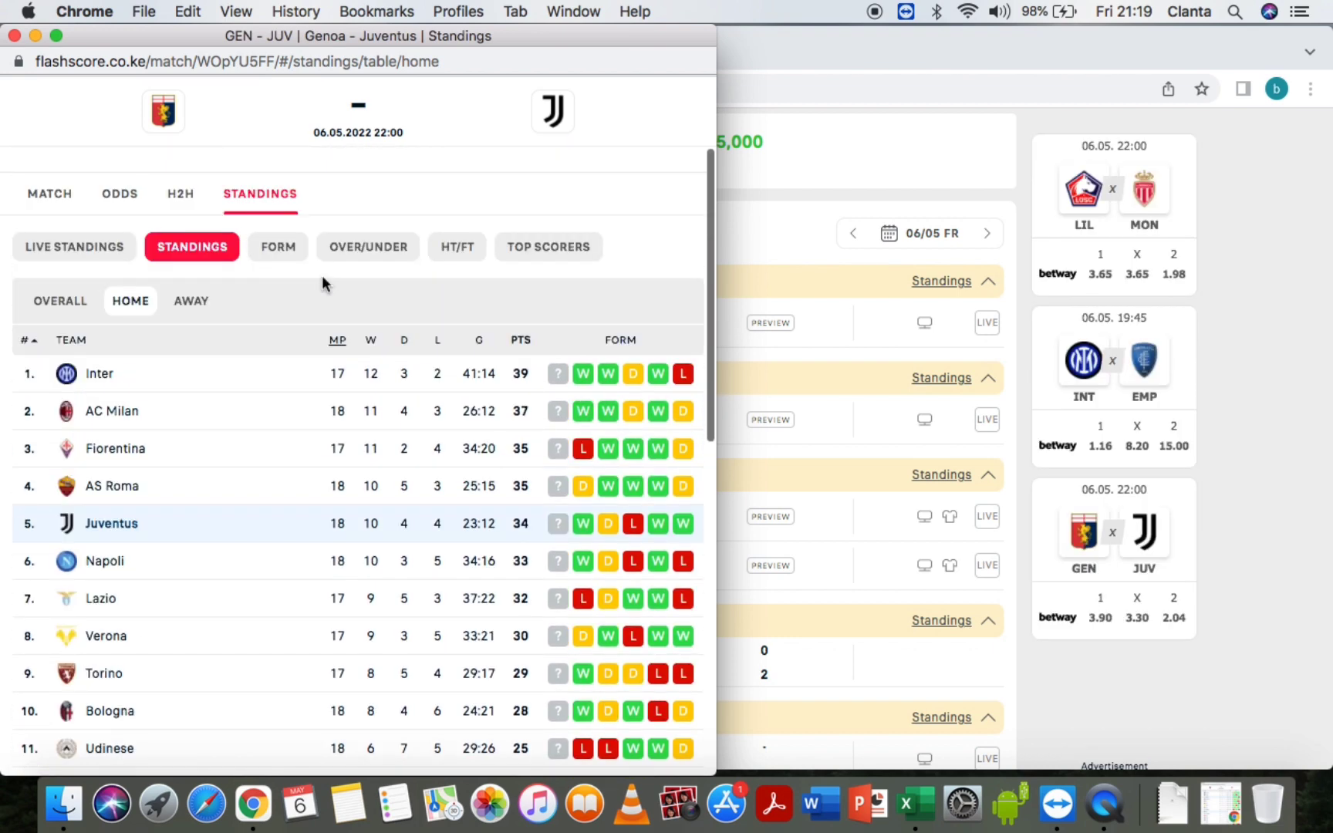
{"action": "left_click", "coordinate": [194, 302]}
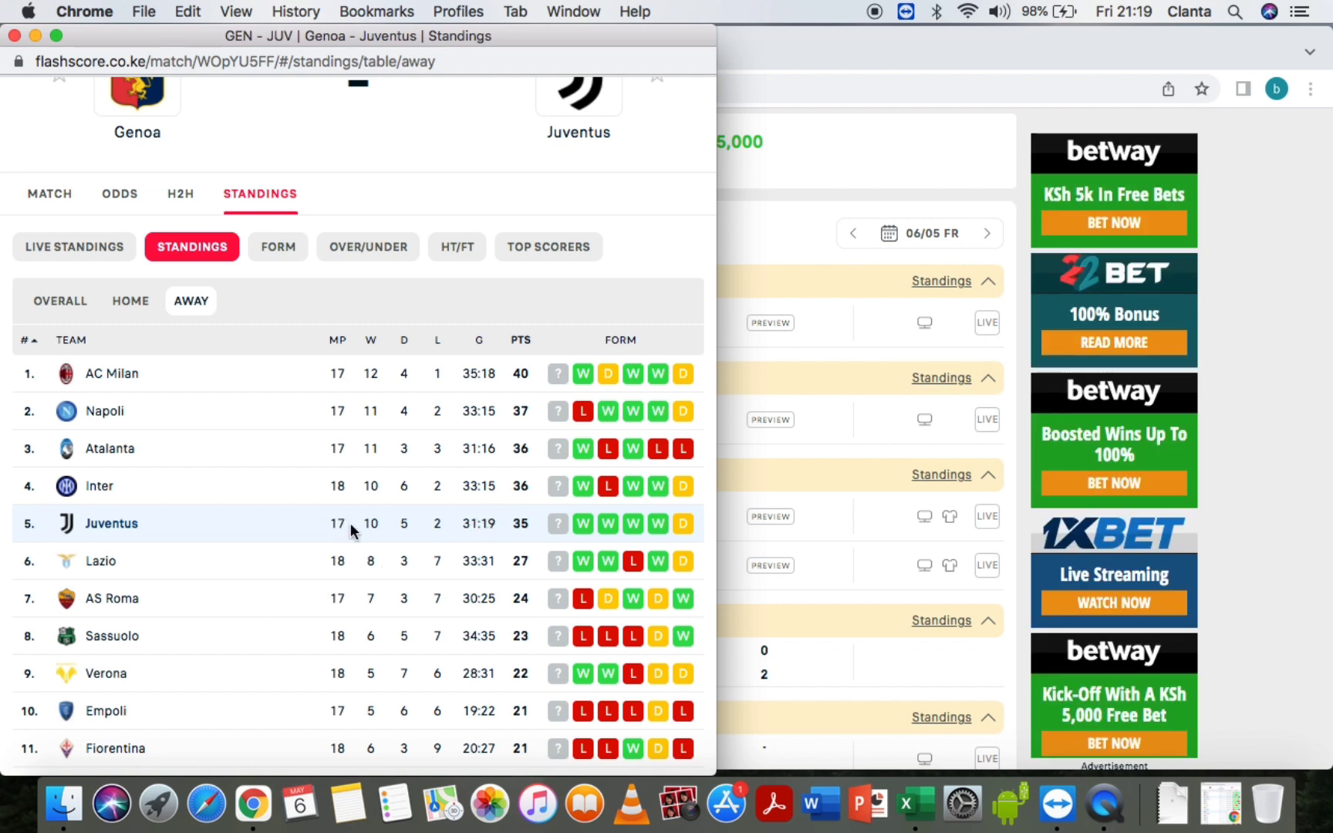
{"action": "left_click", "coordinate": [915, 803]}
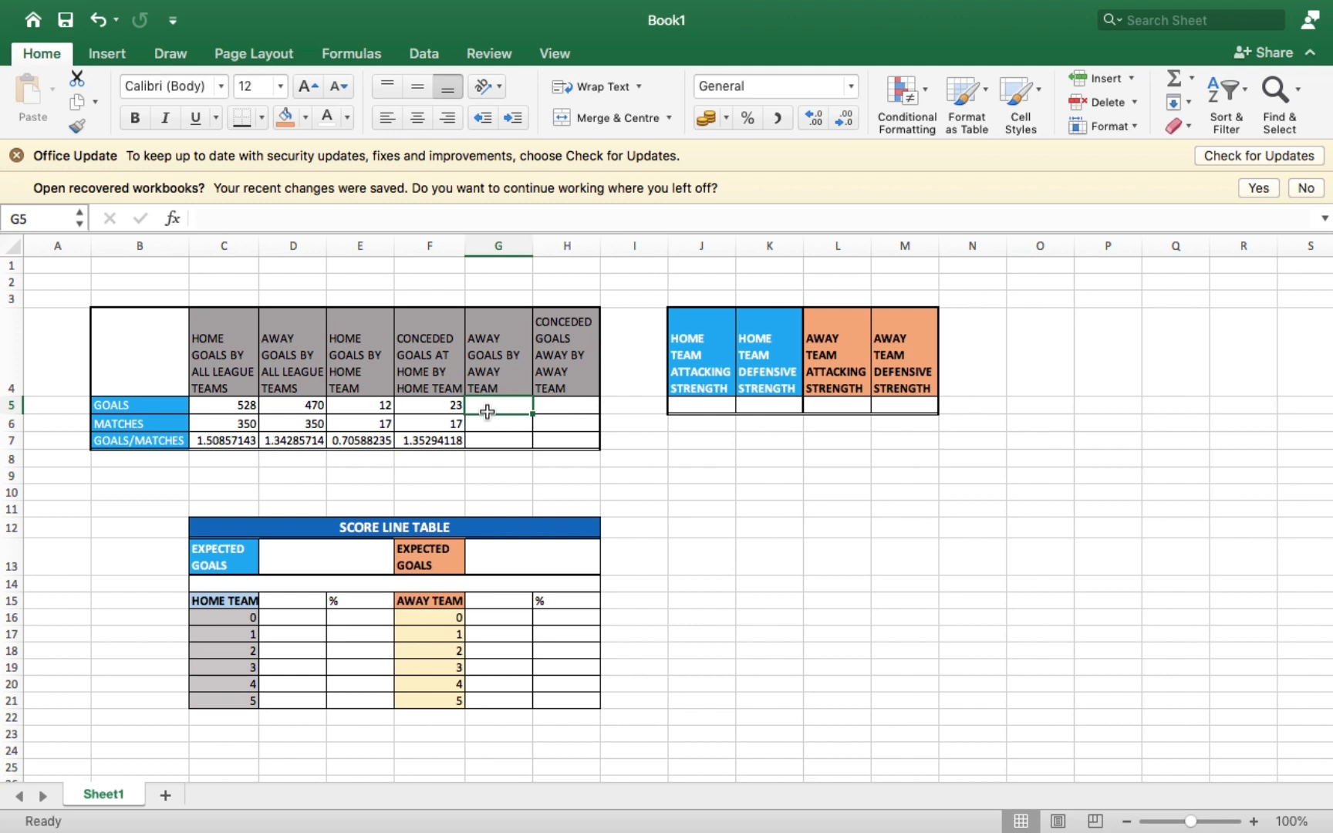
- Enter the away team's goals scored away as 31 in G5 and goals conceded away as 19 in H5
{"action": "type", "text": "31"}
{"action": "left_click", "coordinate": [560, 409]}
{"action": "type", "text": "19"}
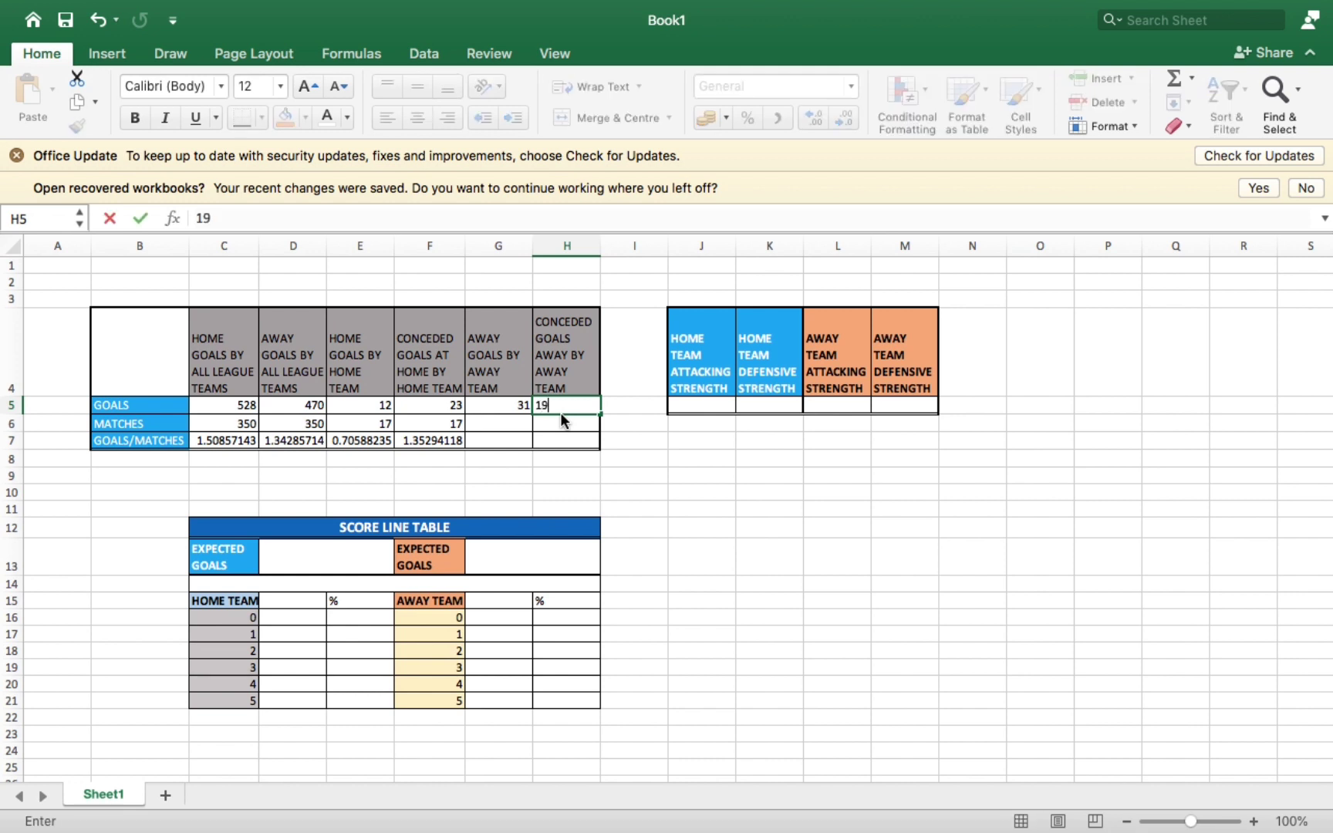
- Enter 17 matches in both G6 and H6, and fill the goals-per-match formula from F7 across G7 and H7
{"action": "left_click", "coordinate": [499, 425]}
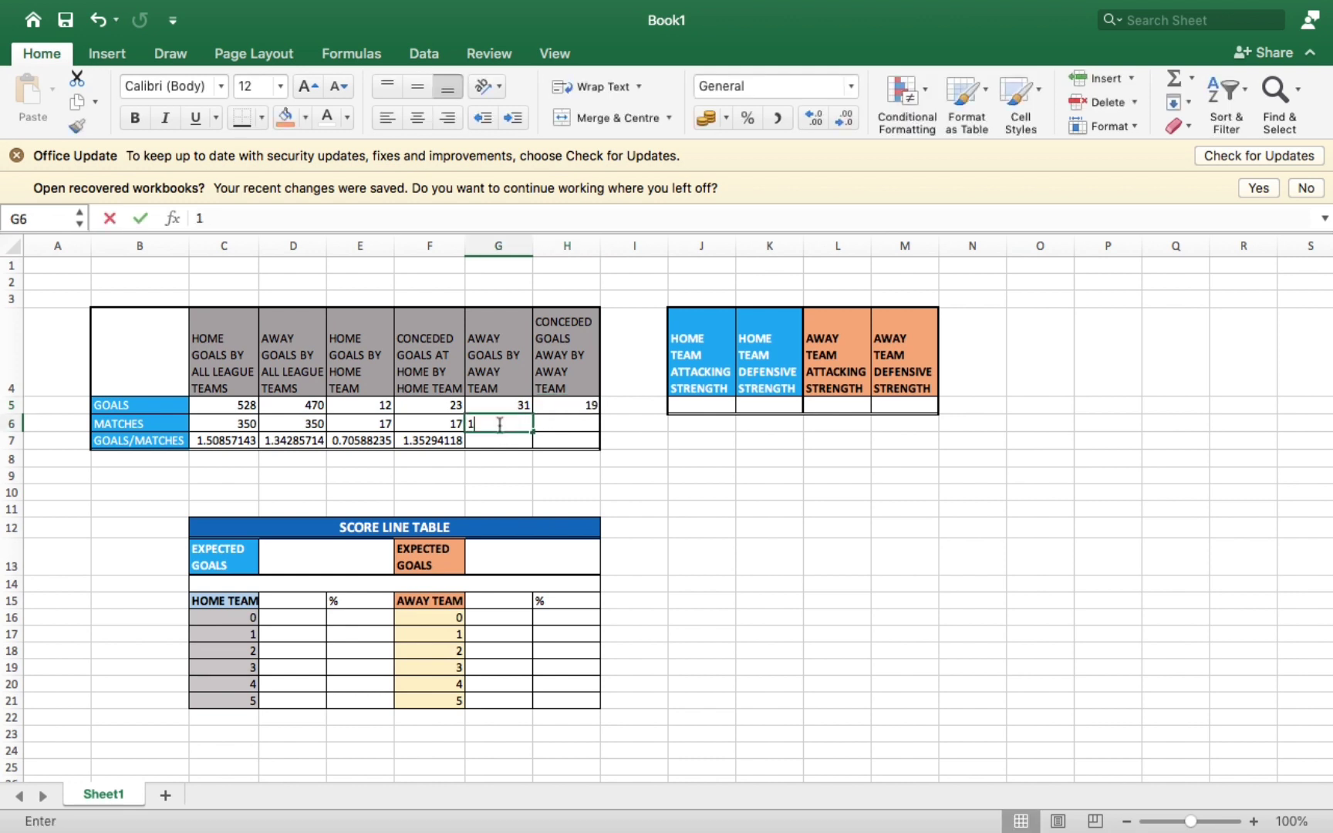
{"action": "type", "text": "17"}
{"action": "left_click", "coordinate": [556, 422]}
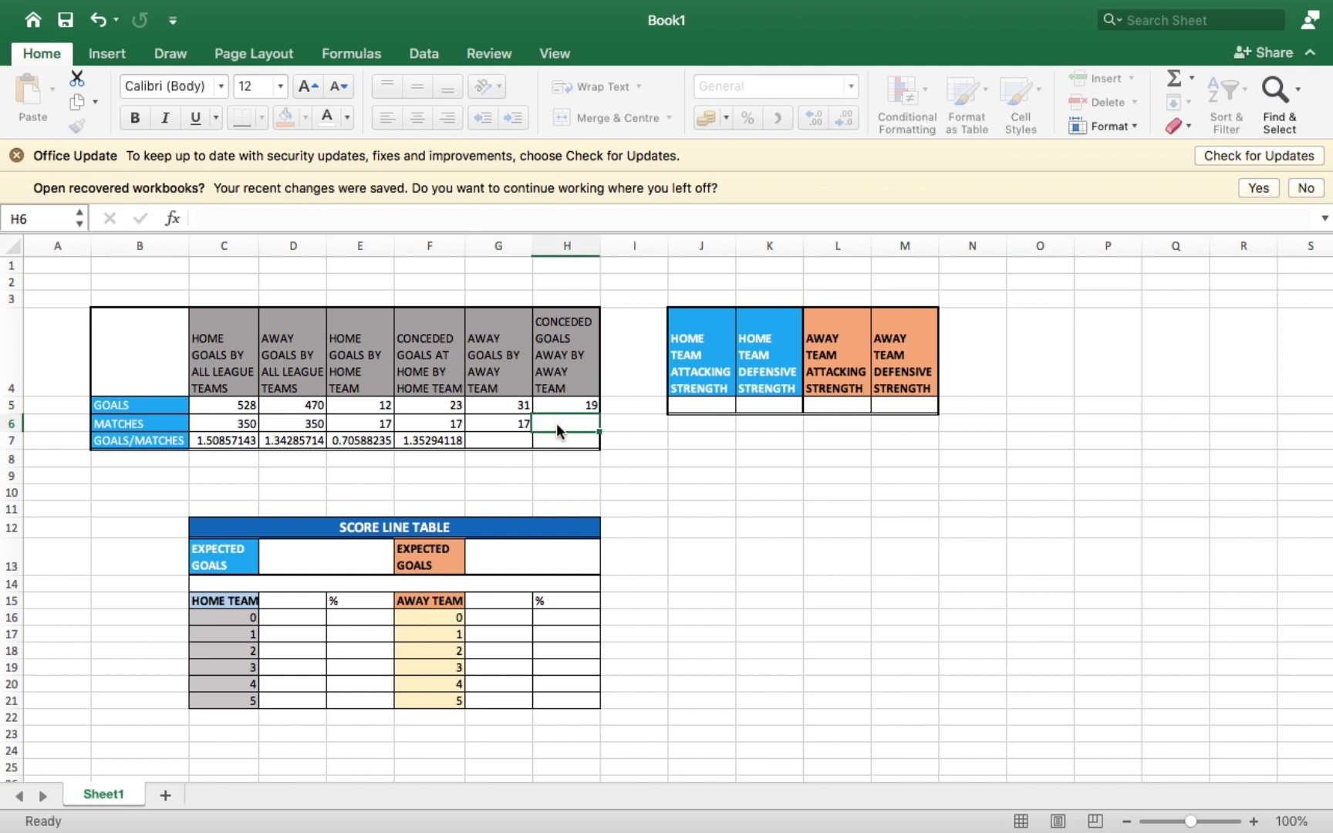
{"action": "type", "text": "17"}
{"action": "left_click", "coordinate": [449, 441]}
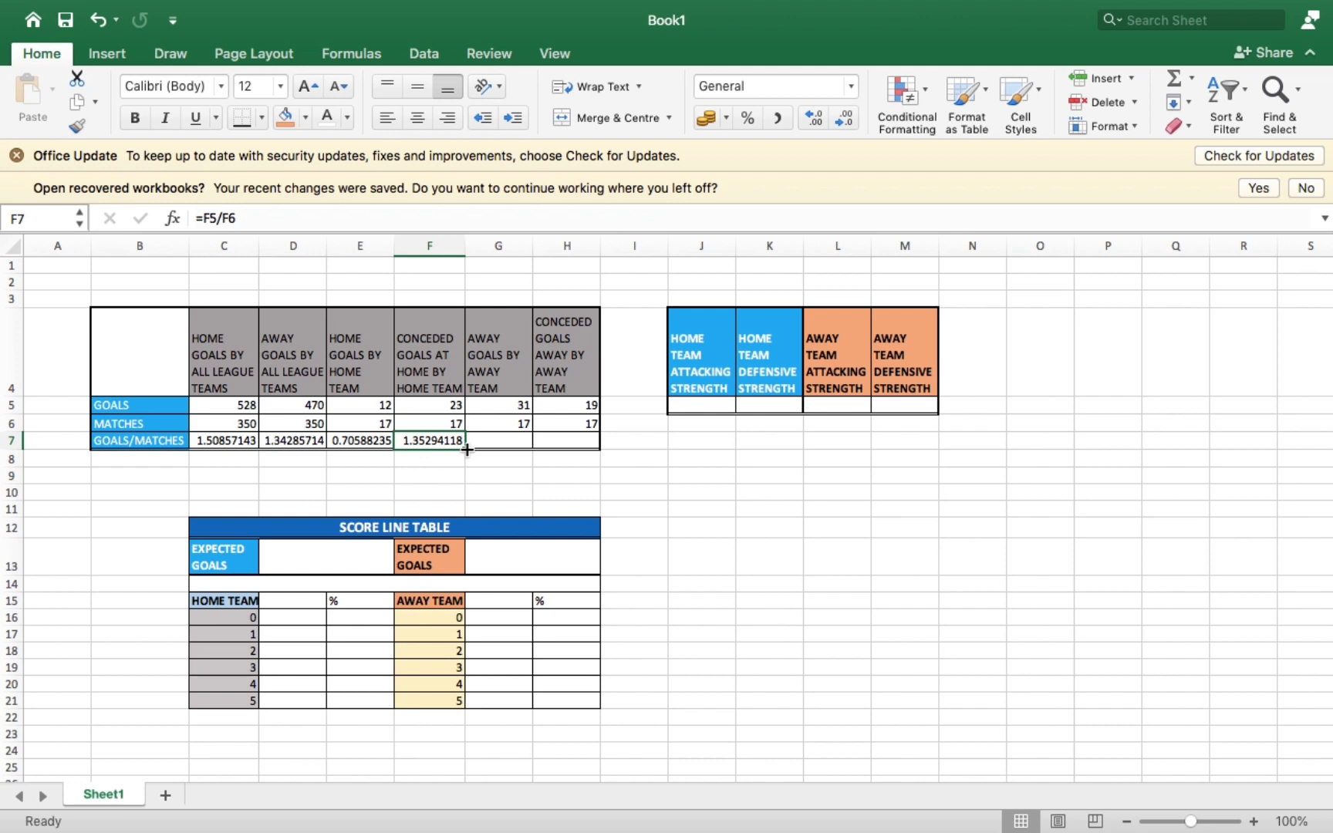
{"action": "left_click_drag", "start_coordinate": [467, 450], "coordinate": [593, 455]}
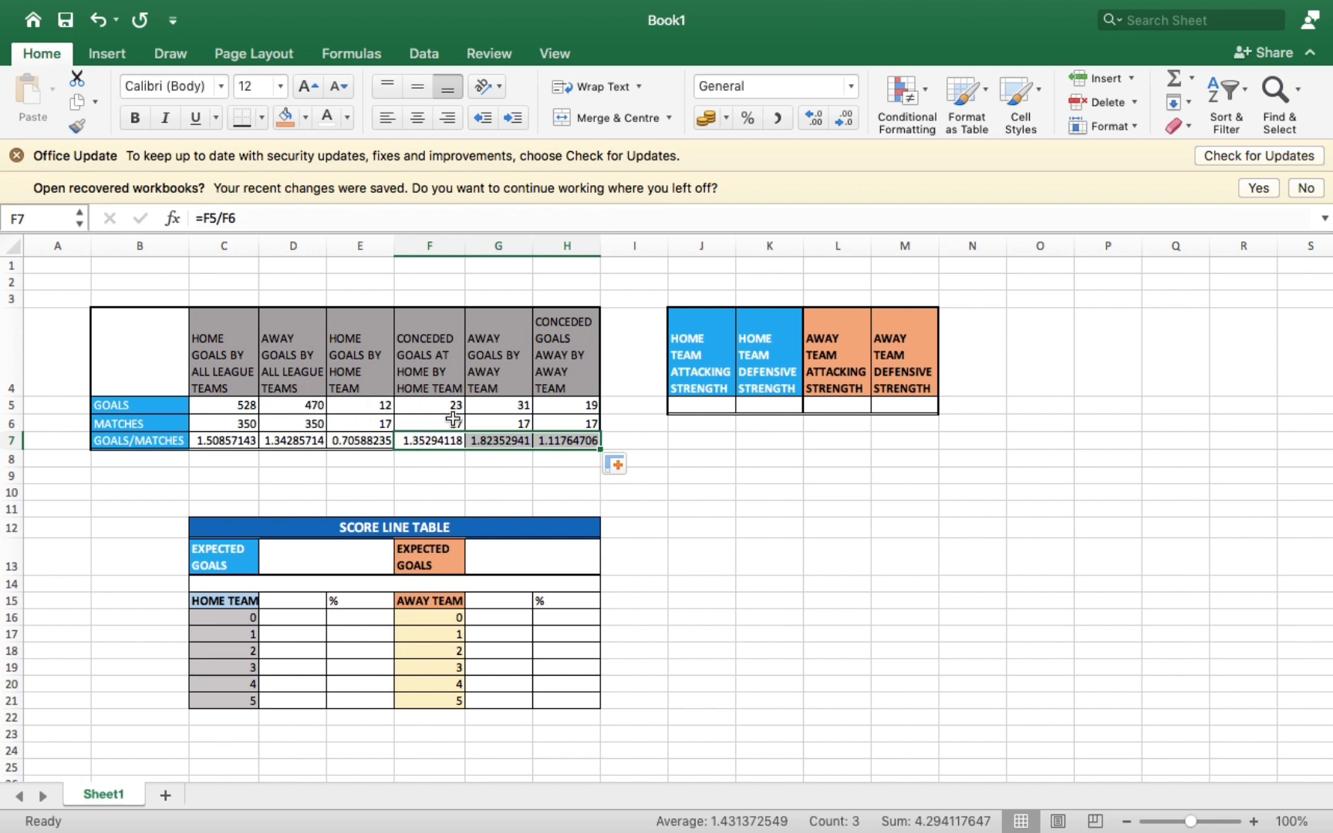
- Calculate the home team's attacking strength in J5 with the formula =E7/C7
{"action": "left_click", "coordinate": [696, 402]}
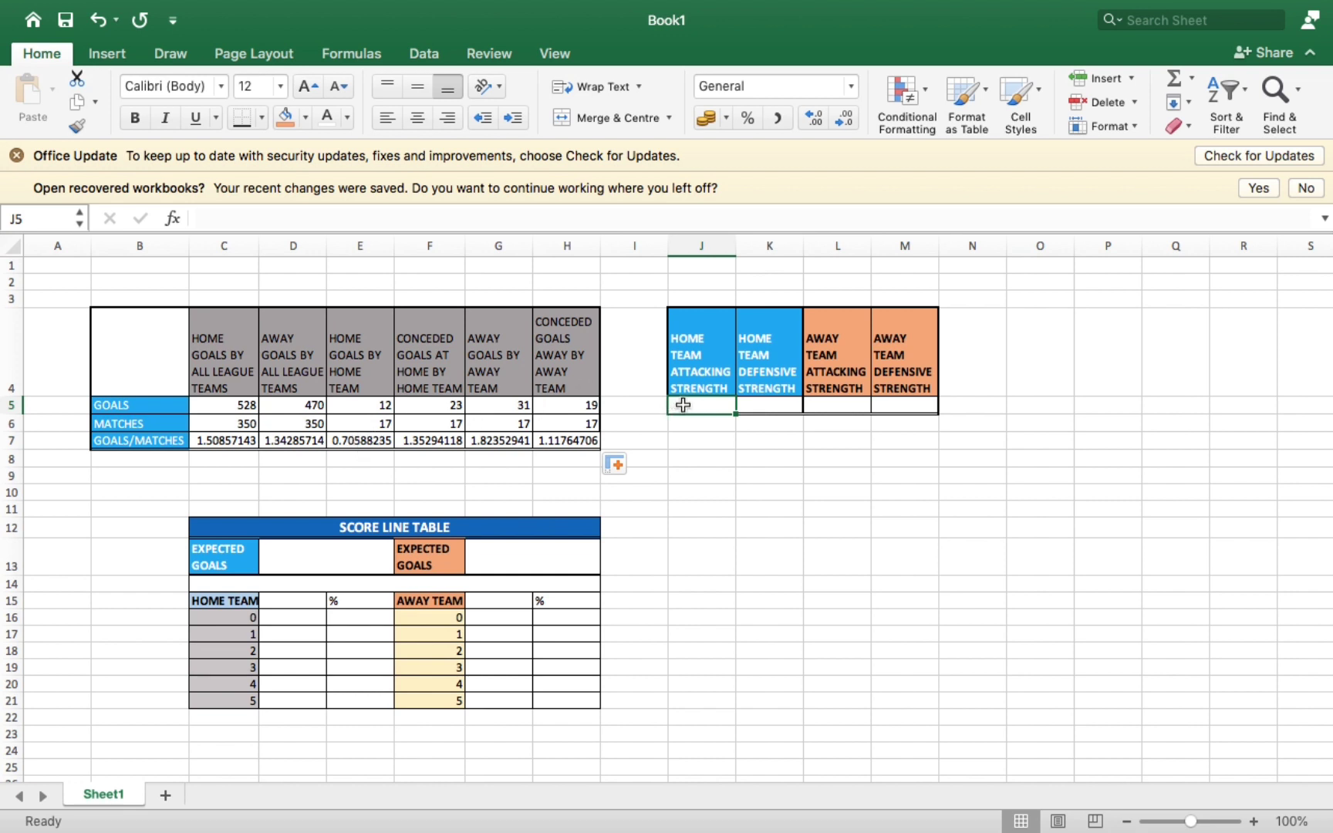
{"action": "type", "text": "="}
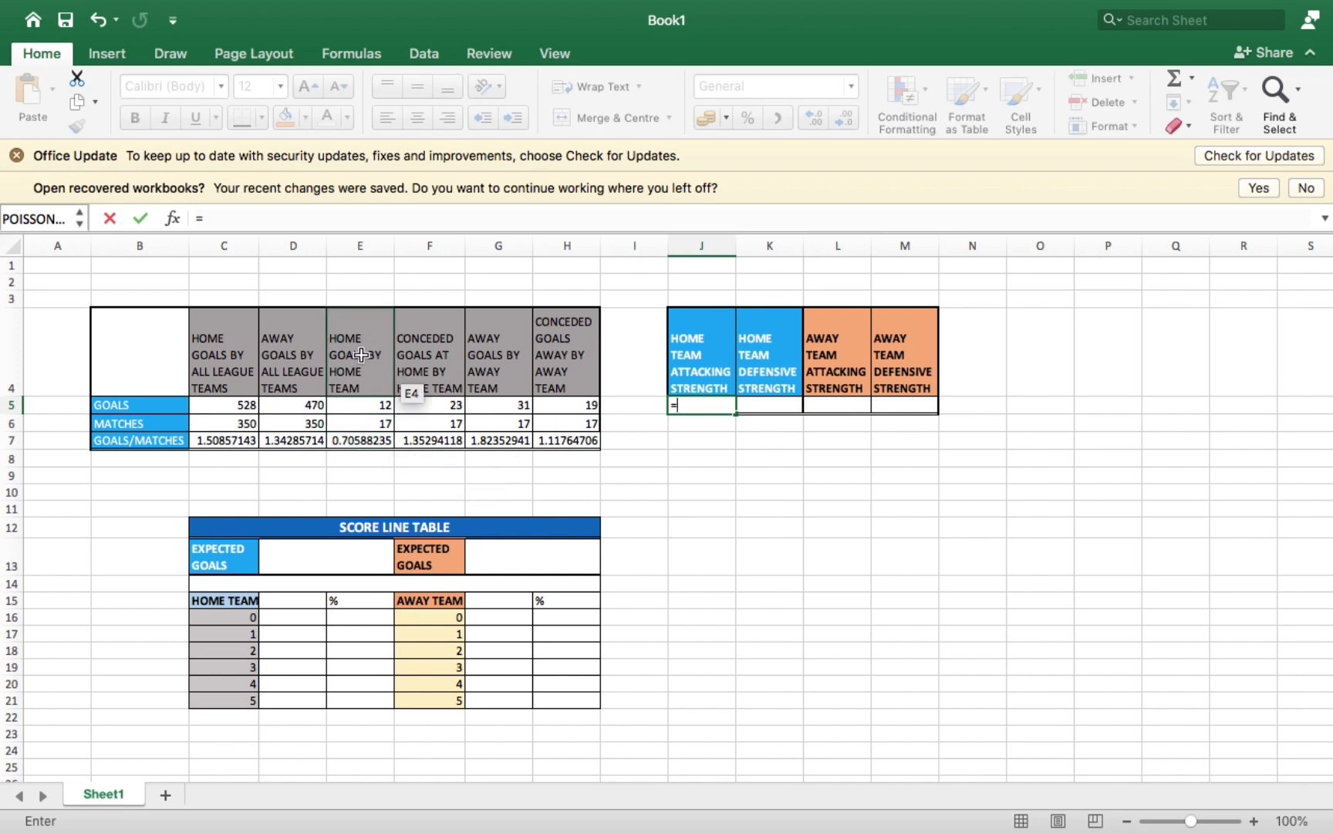
{"action": "left_click", "coordinate": [362, 441]}
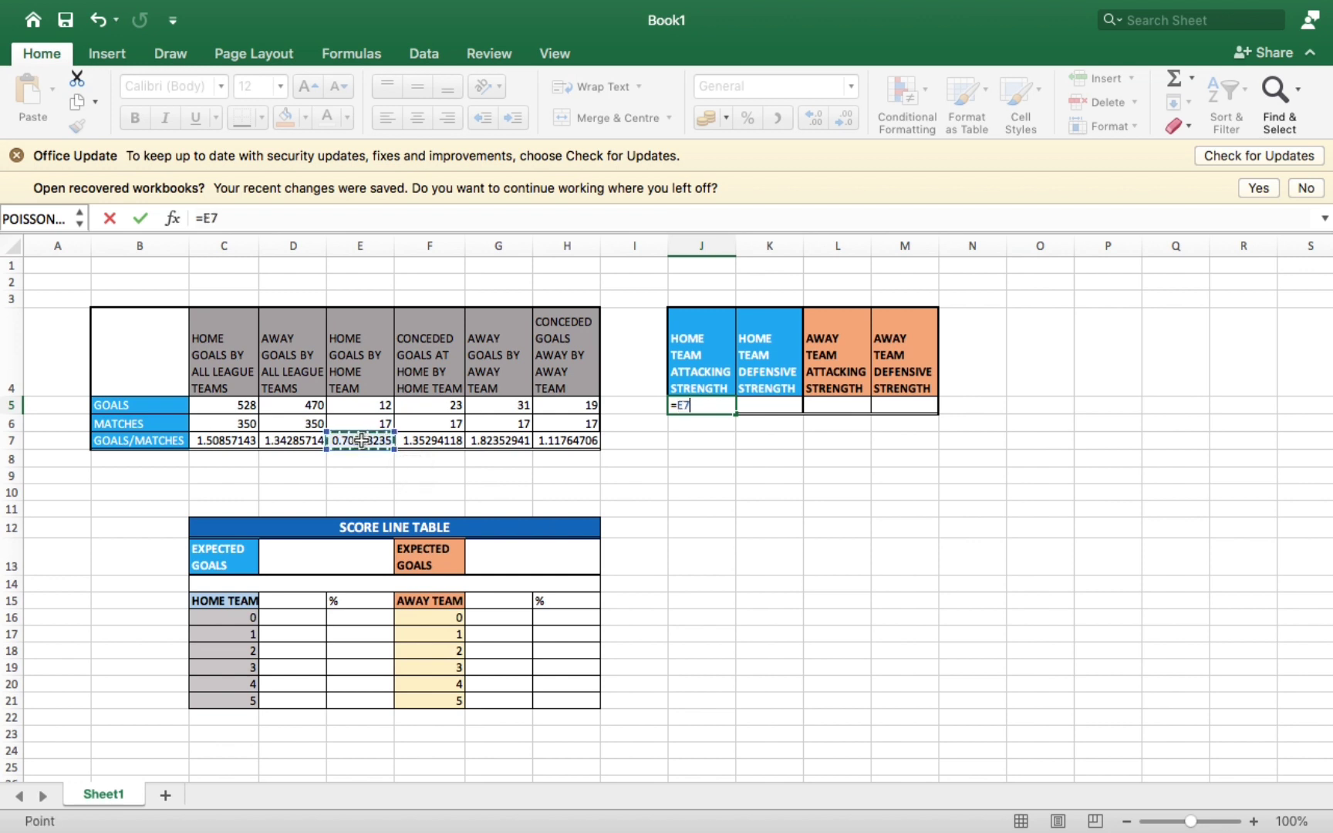
{"action": "type", "text": "*"}
{"action": "left_click", "coordinate": [217, 437]}
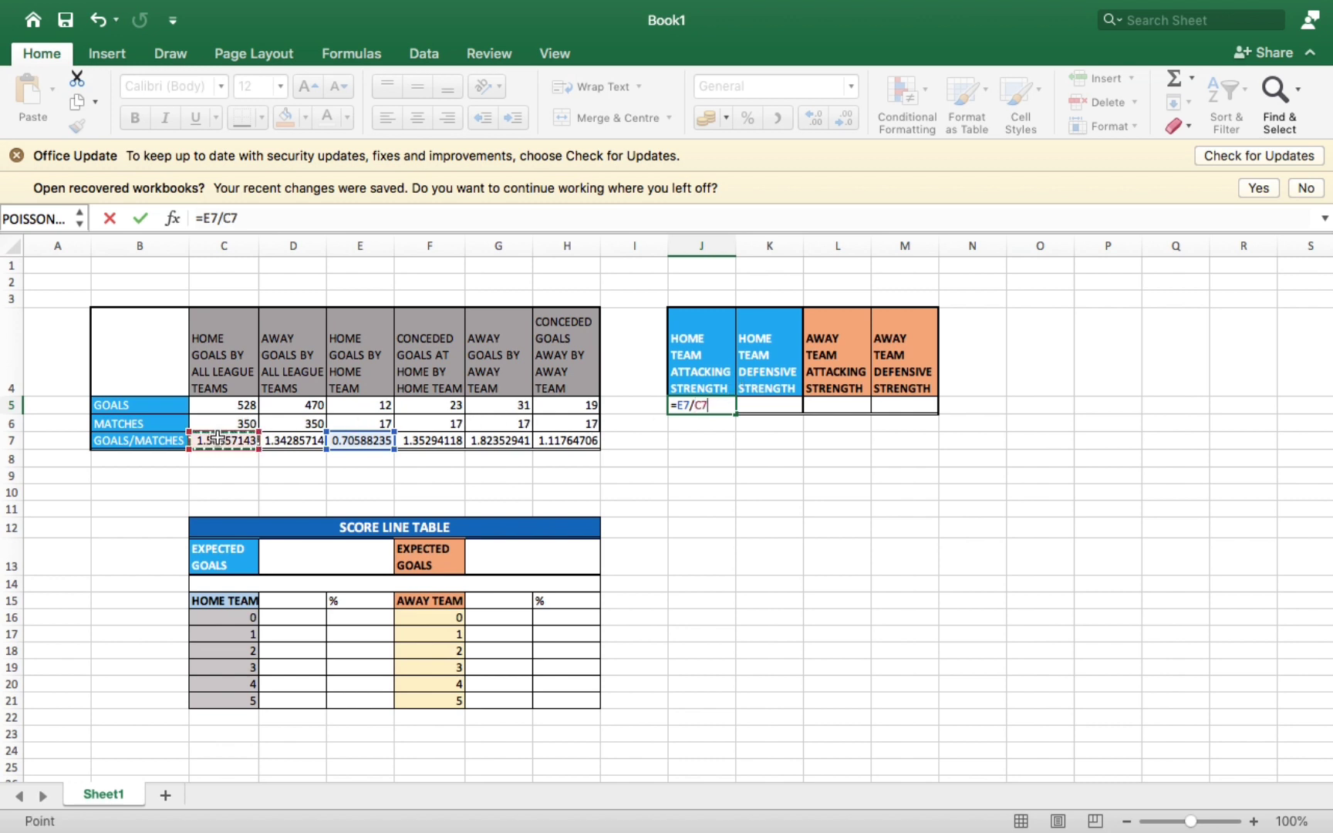
{"action": "key", "text": "Return"}
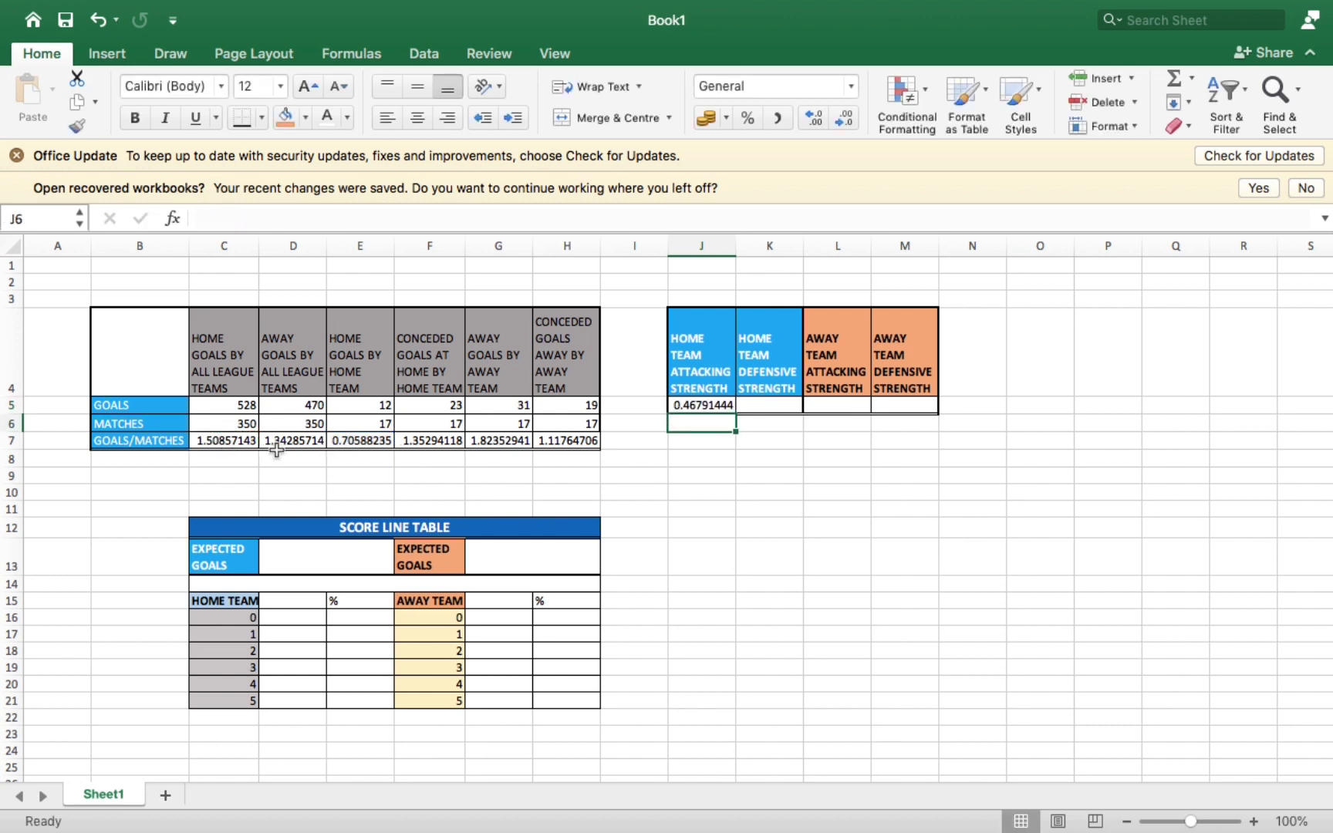
- Calculate the home team's defensive strength in K5 with the formula =F7/C7
{"action": "left_click", "coordinate": [765, 406]}
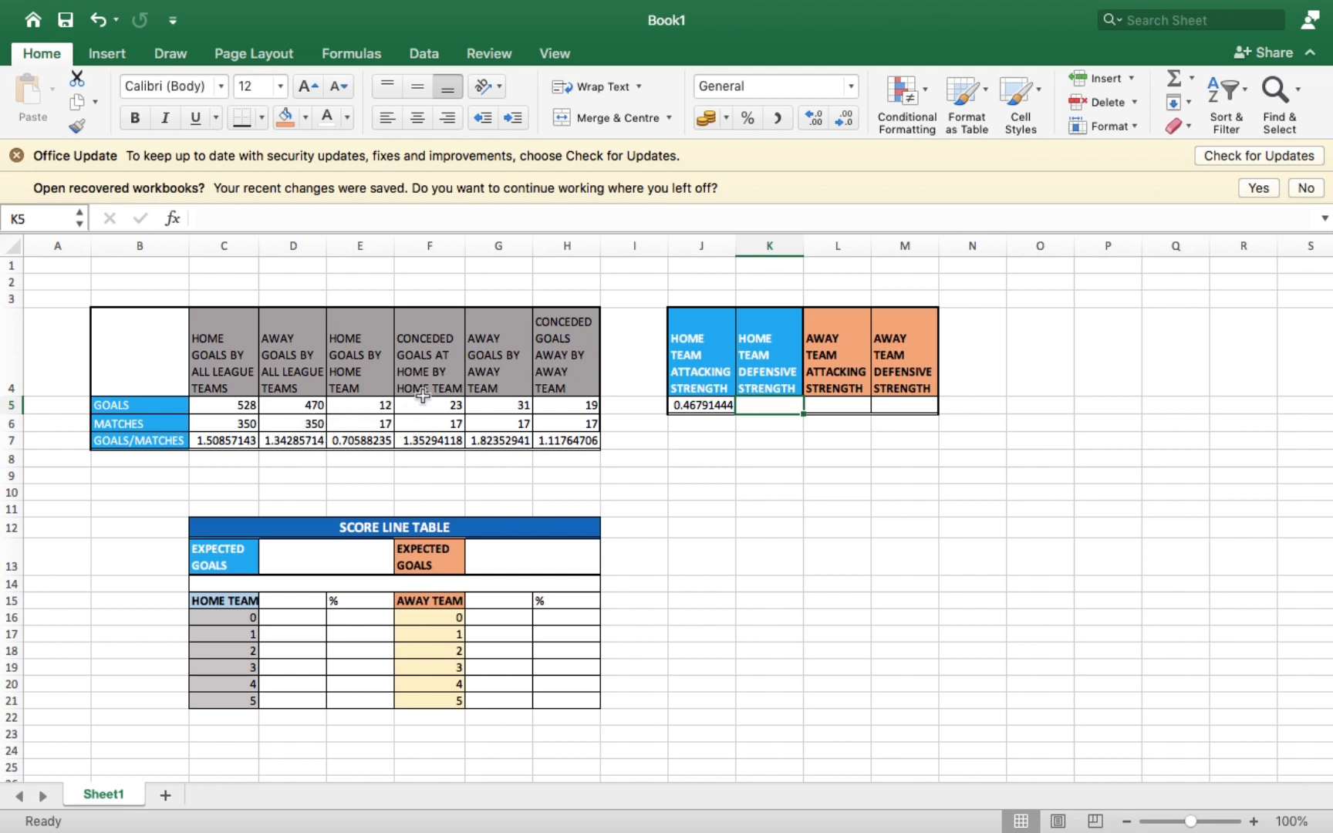
{"action": "left_click", "coordinate": [429, 442]}
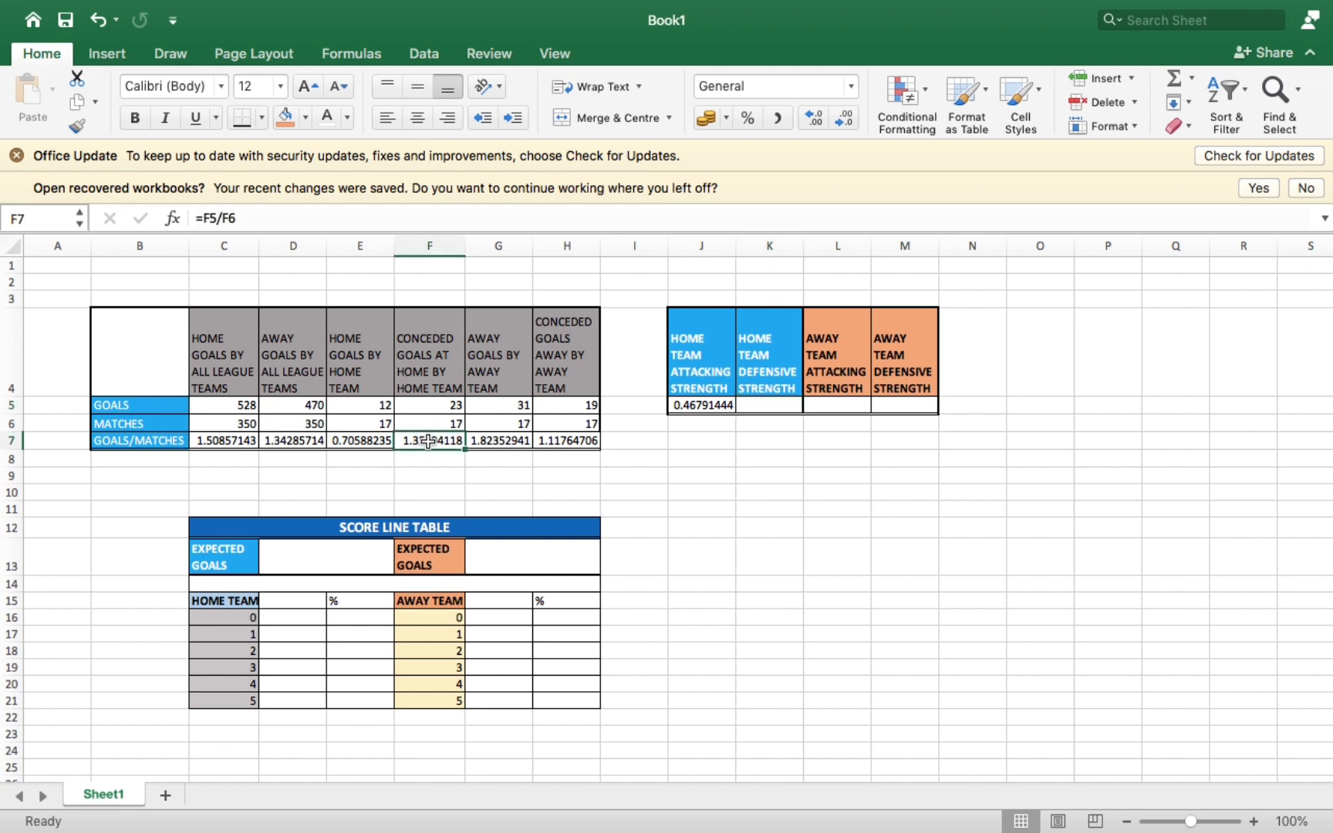
{"action": "left_click", "coordinate": [741, 406]}
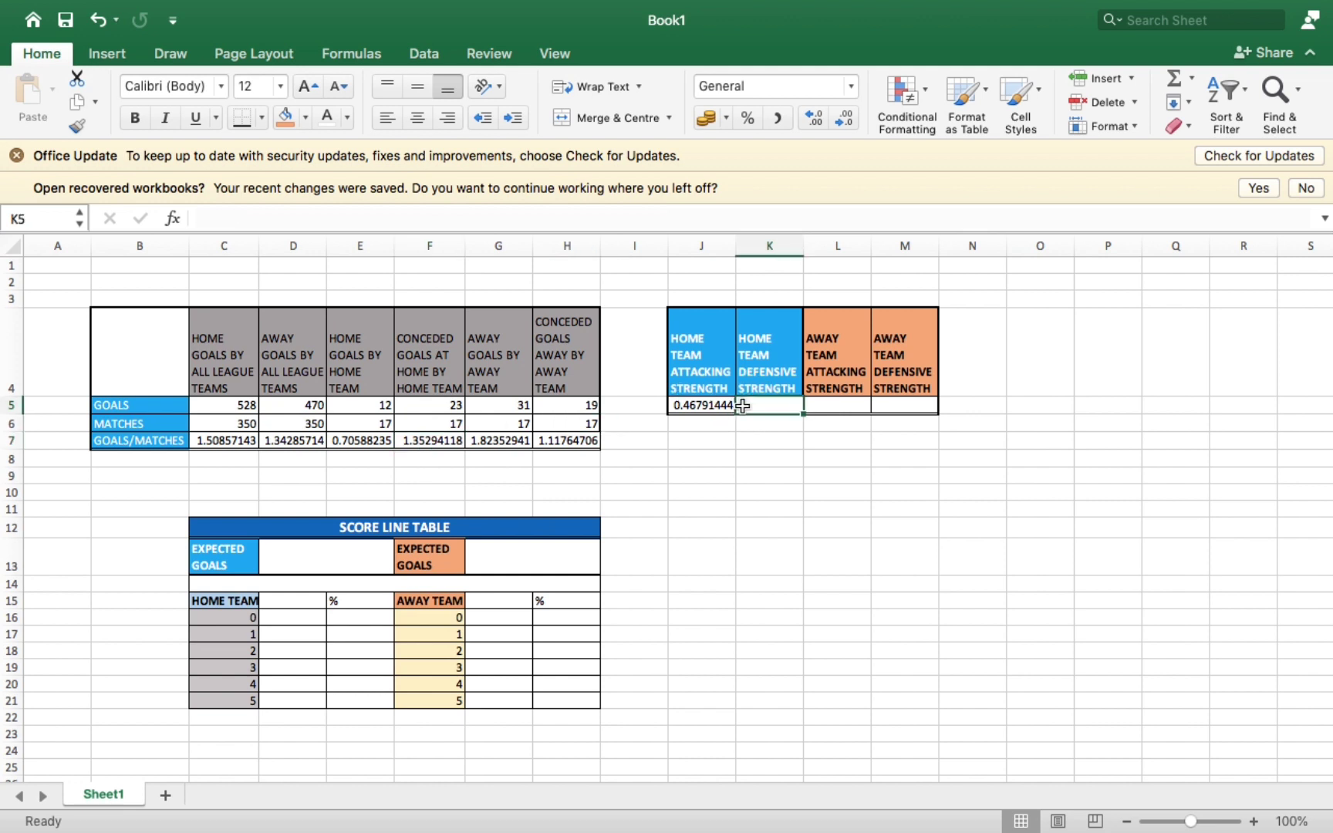
{"action": "type", "text": "="}
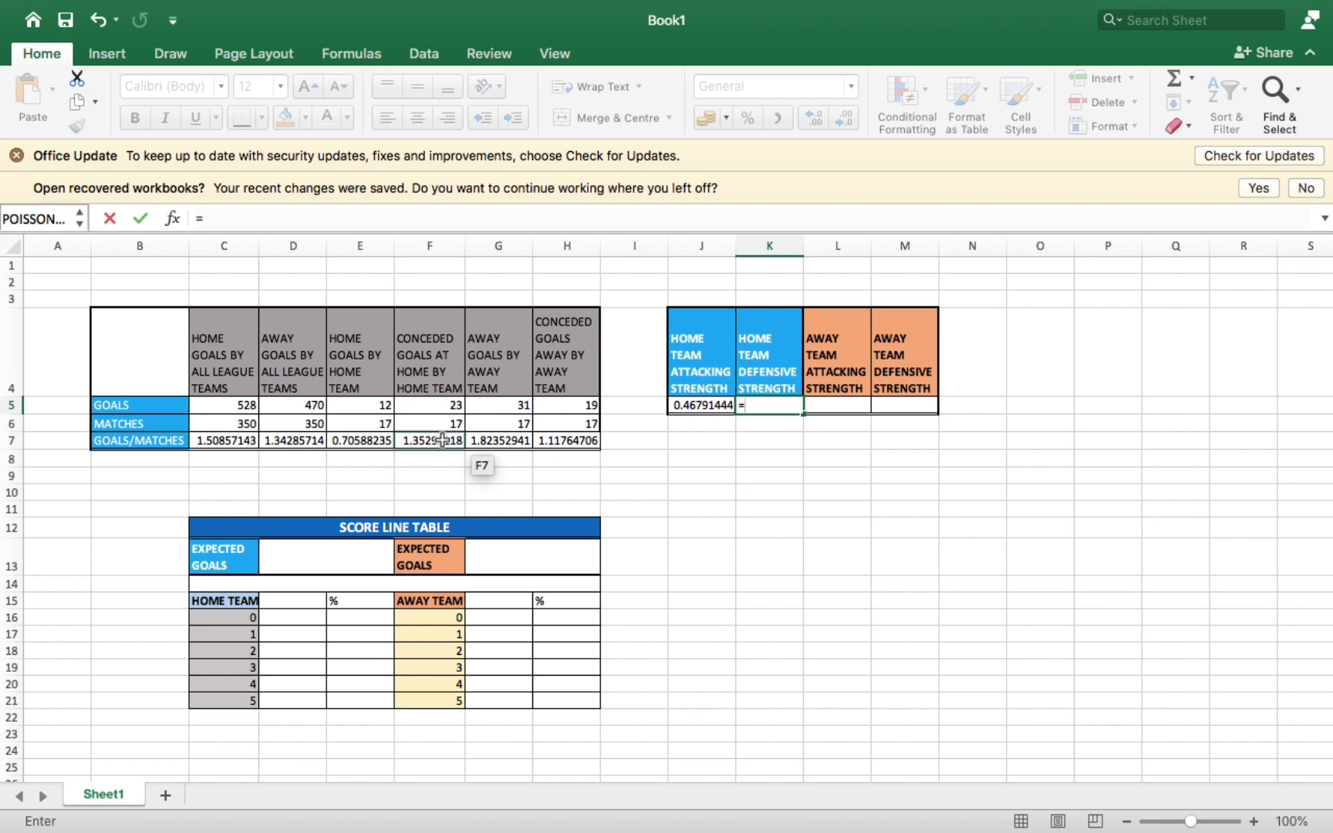
{"action": "left_click", "coordinate": [439, 443]}
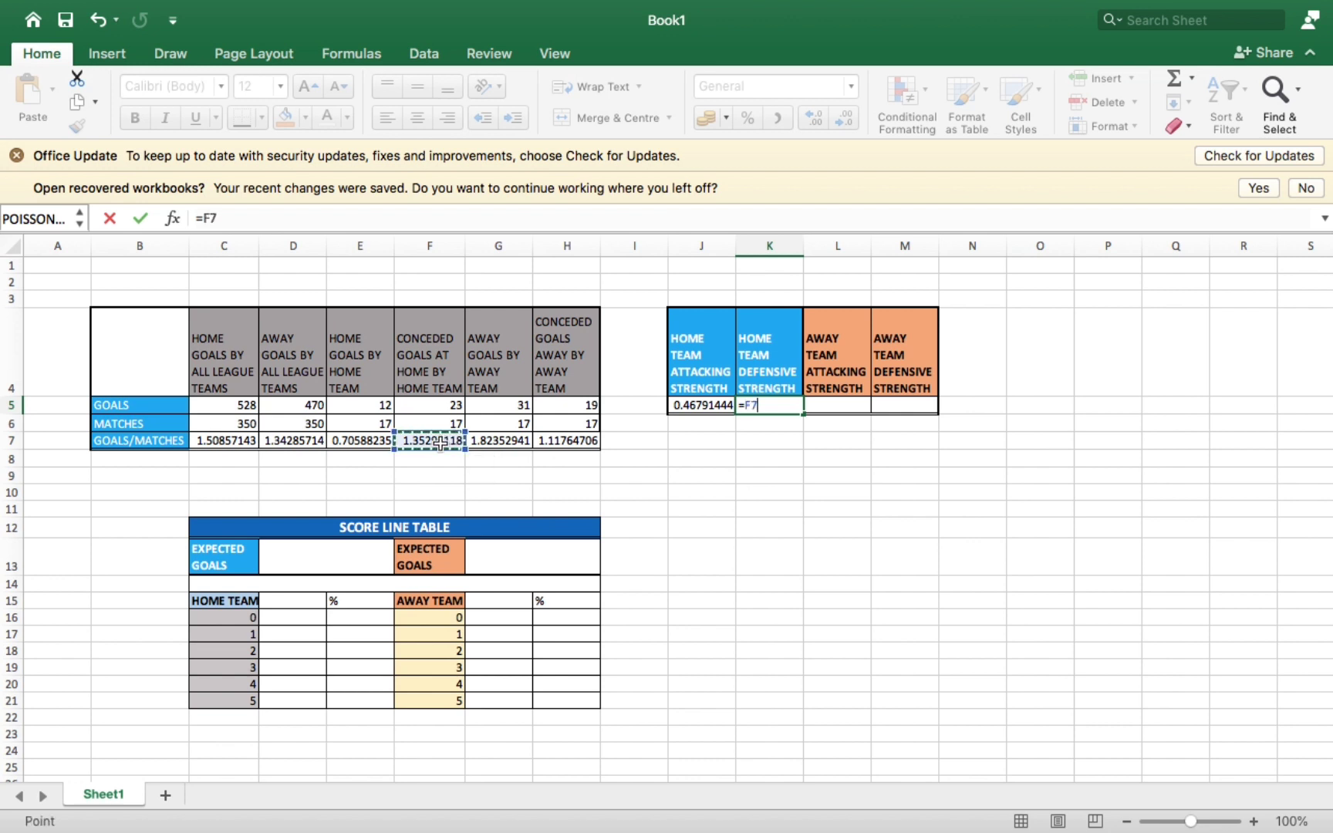
{"action": "type", "text": "/"}
{"action": "left_click", "coordinate": [212, 440]}
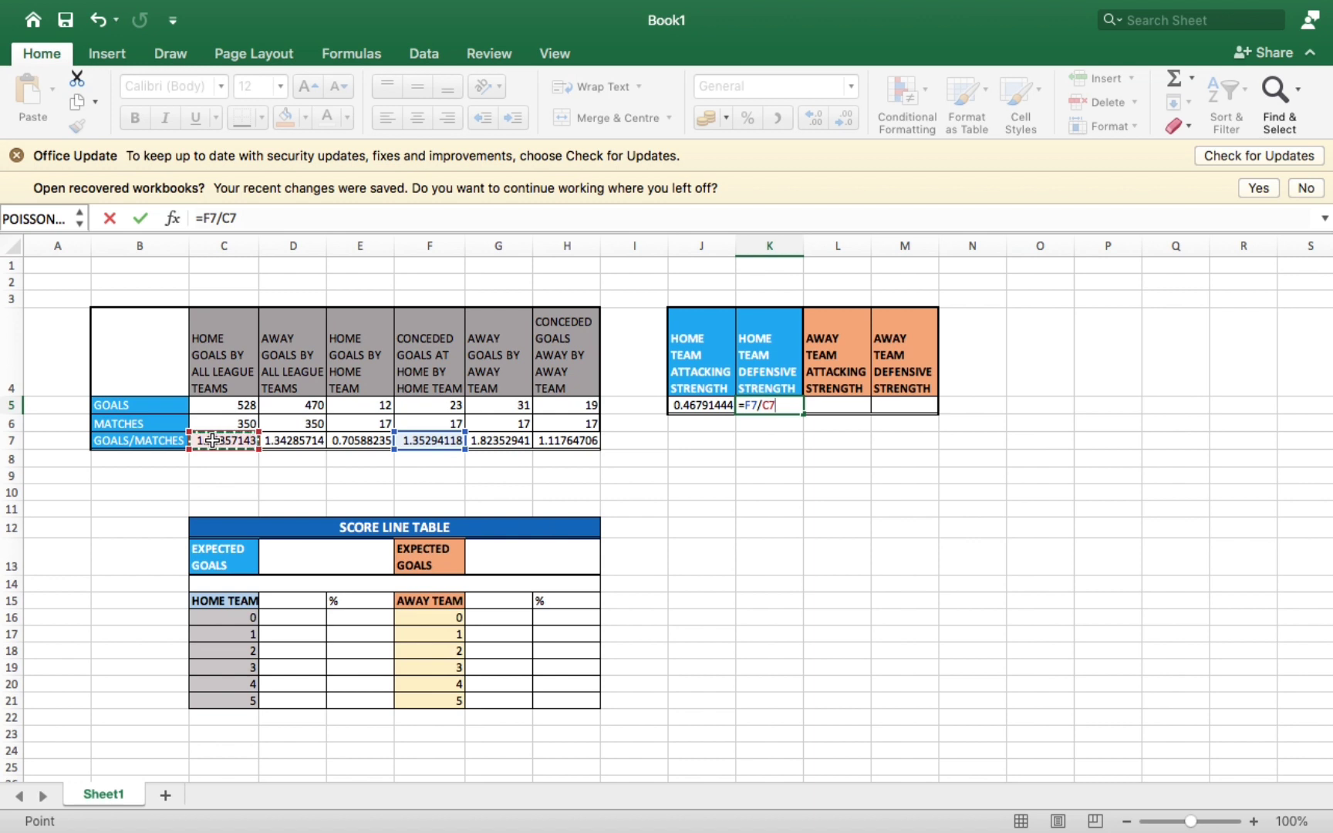
{"action": "key", "text": "Return"}
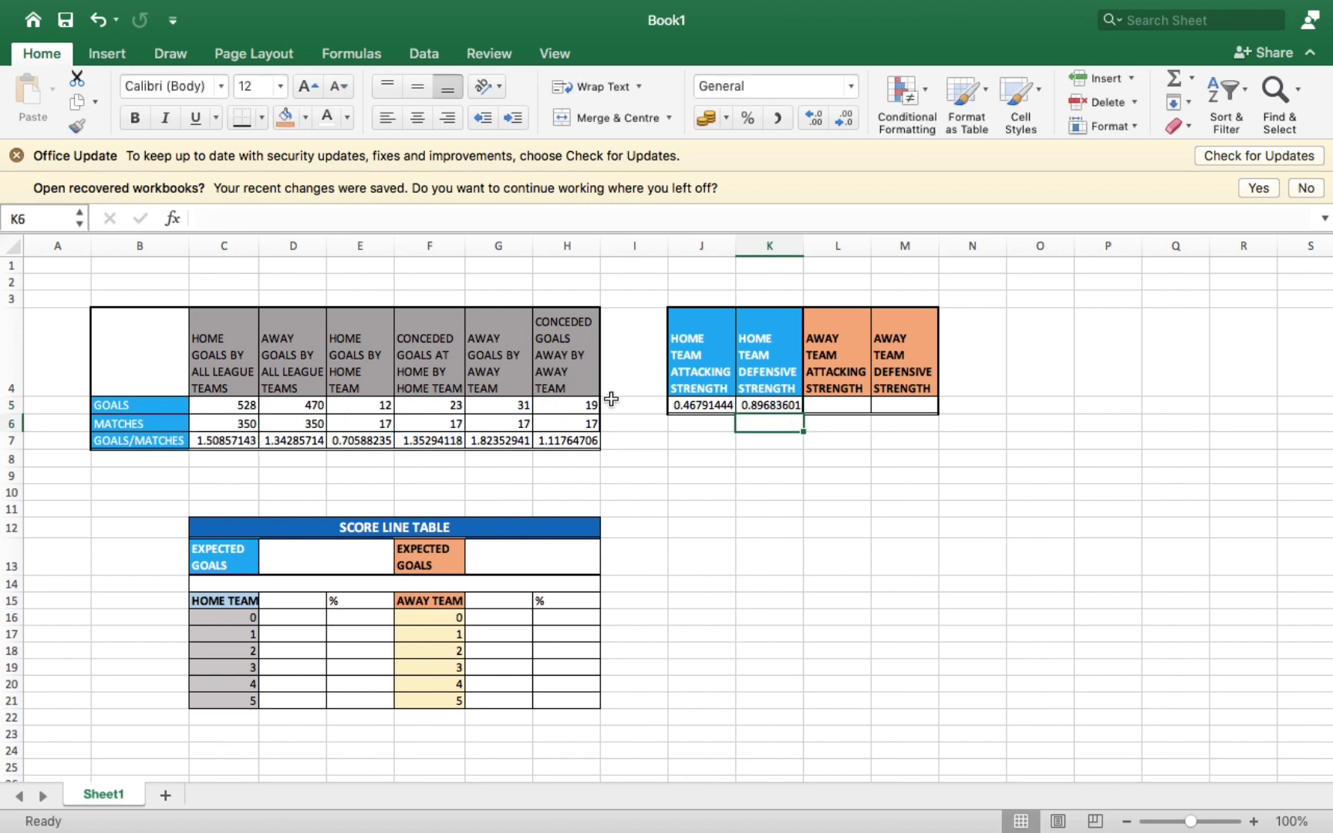
- Calculate the away team's attacking strength in L5 with the formula =G7/D7
{"action": "left_click", "coordinate": [842, 404]}
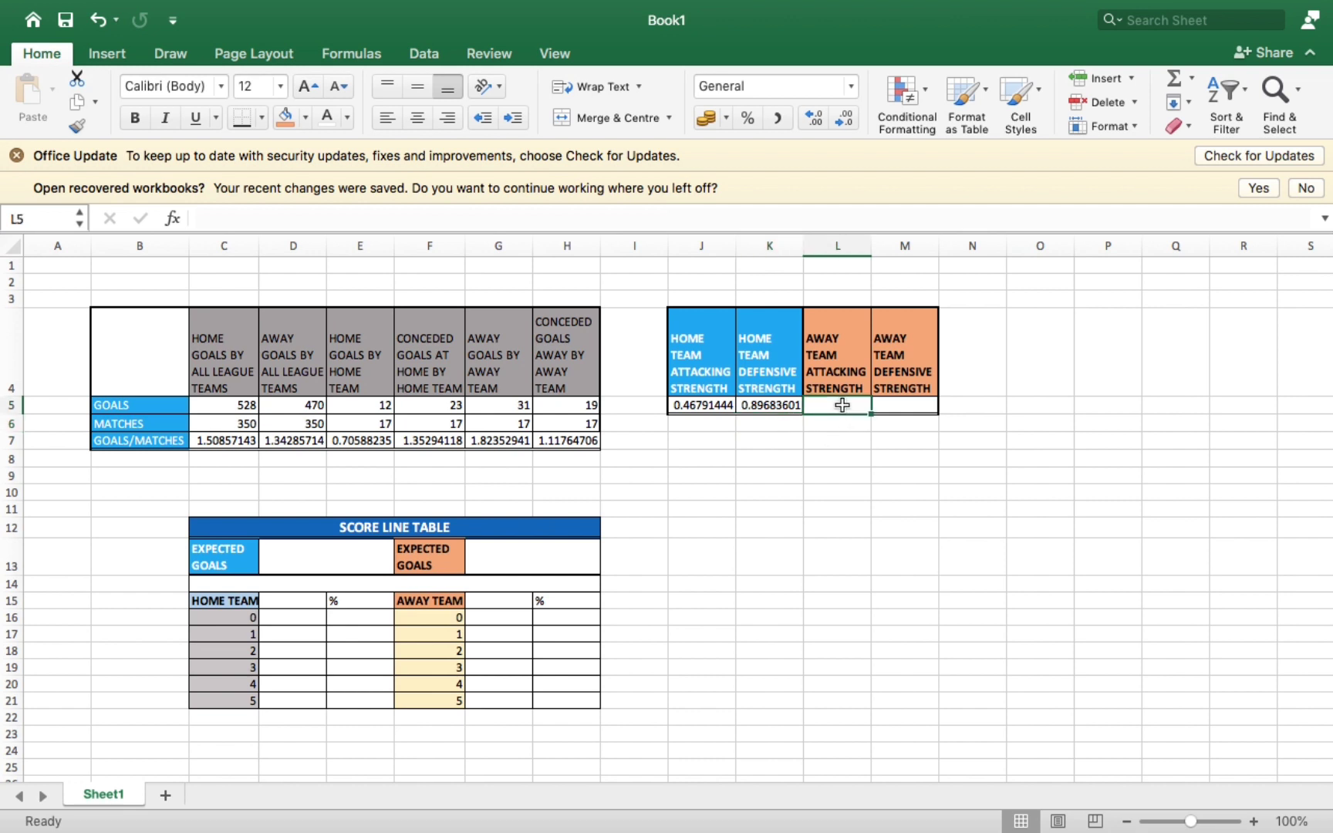
{"action": "type", "text": "="}
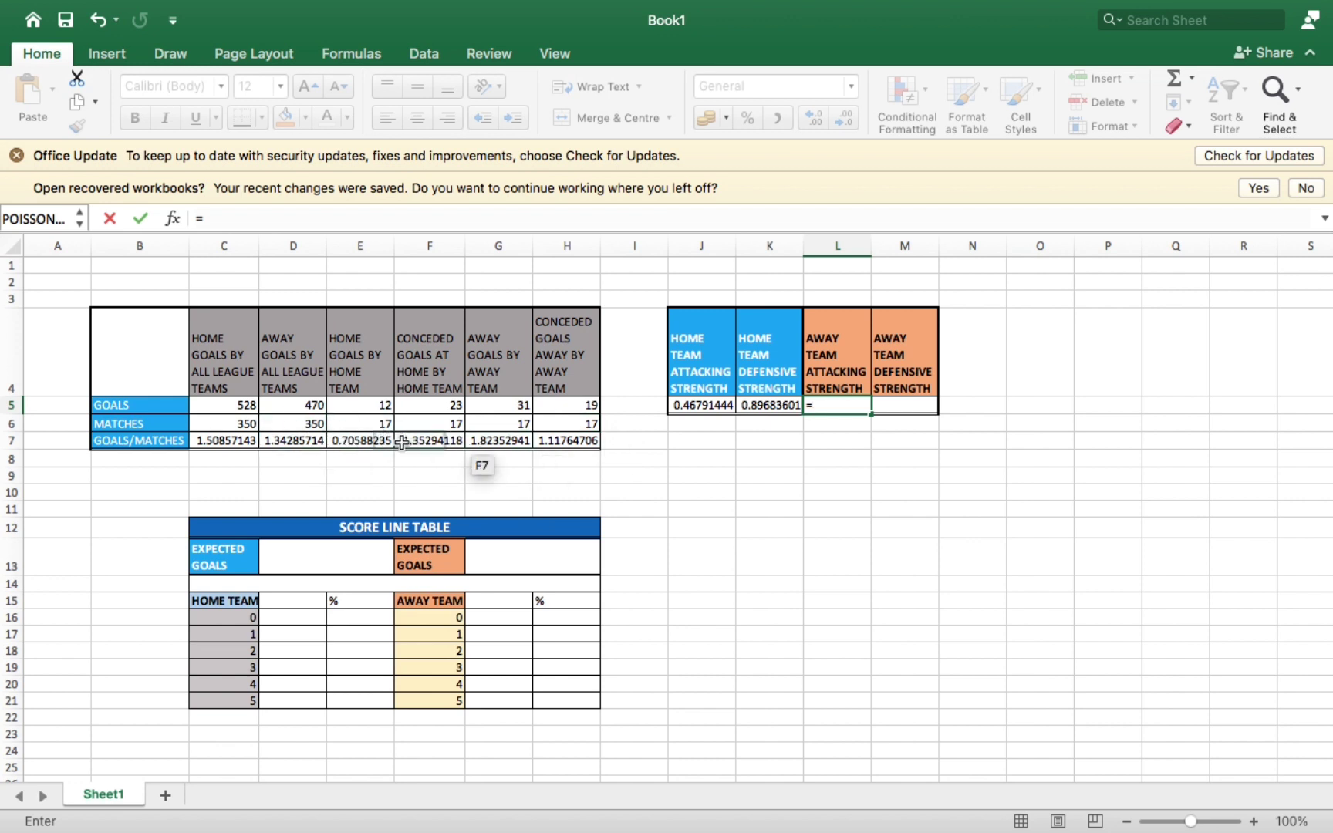
{"action": "left_click", "coordinate": [490, 440]}
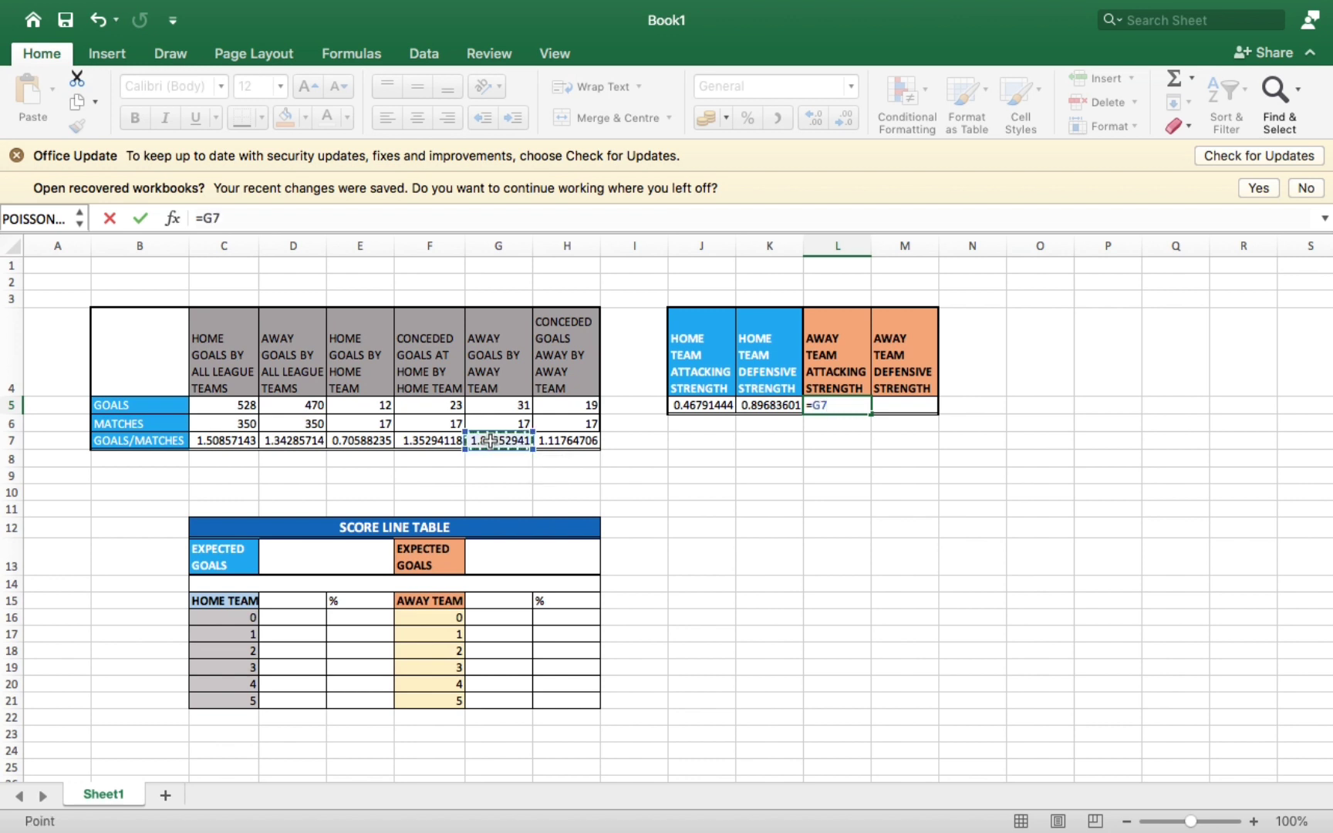
{"action": "type", "text": "/"}
{"action": "left_click", "coordinate": [290, 440]}
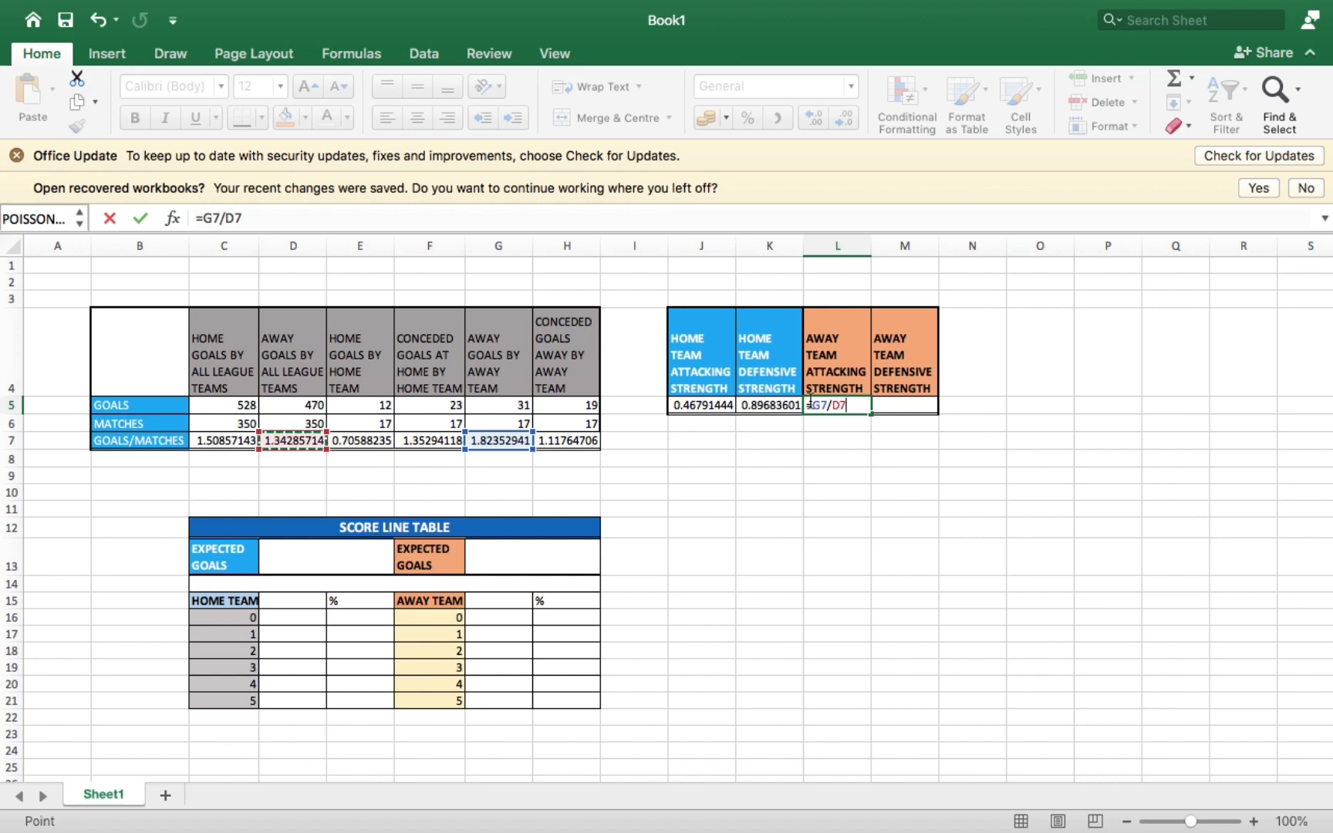
{"action": "key", "text": "Return"}
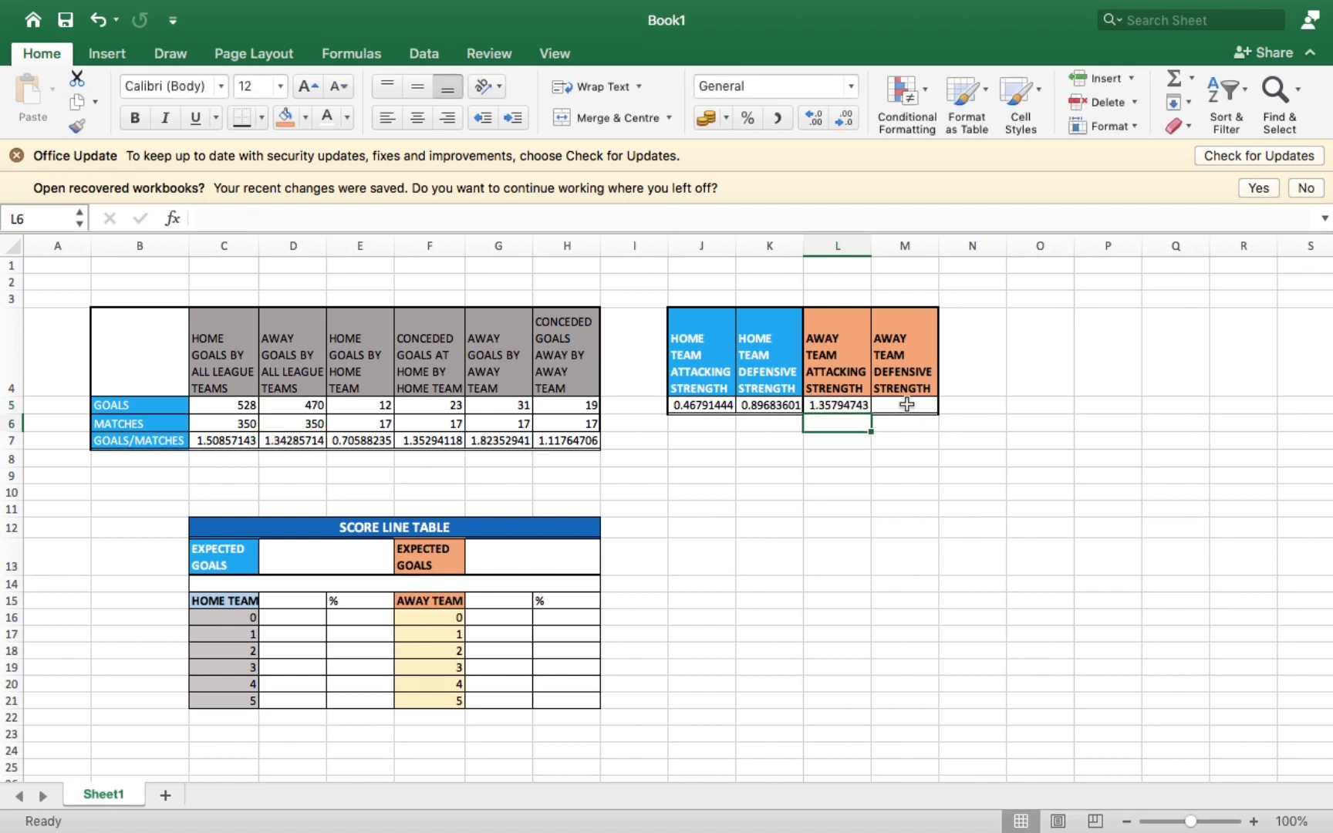
{"action": "left_click", "coordinate": [906, 404]}
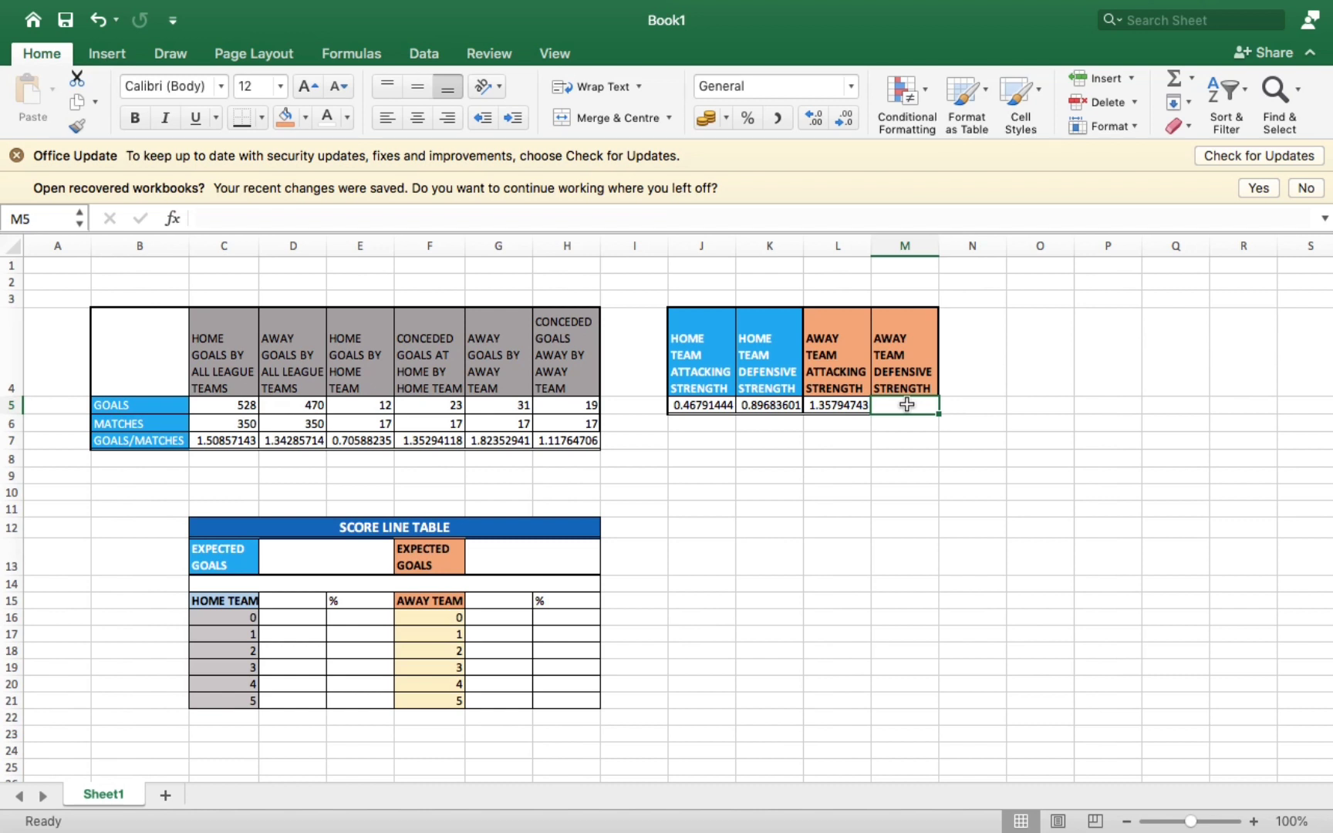
{"action": "type", "text": "="}
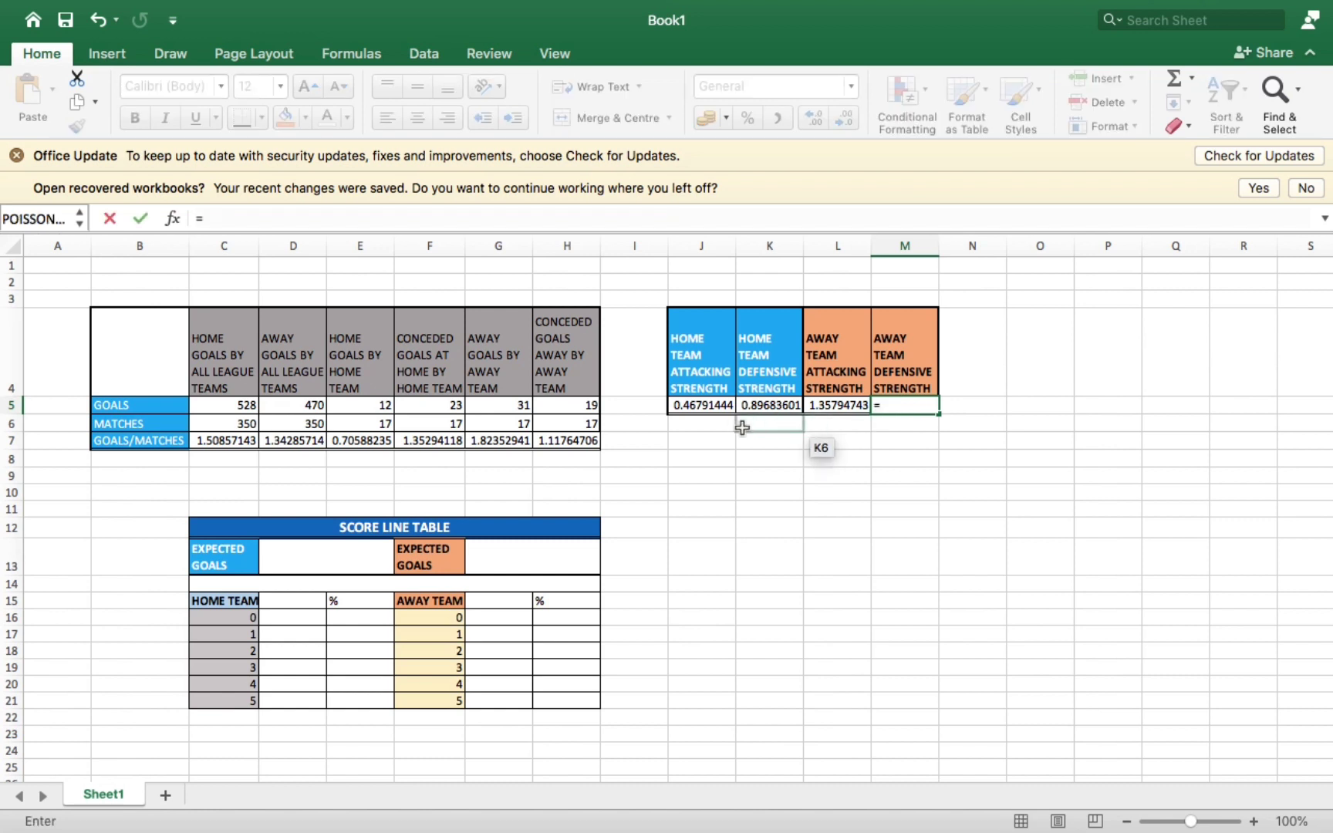
{"action": "left_click", "coordinate": [565, 440]}
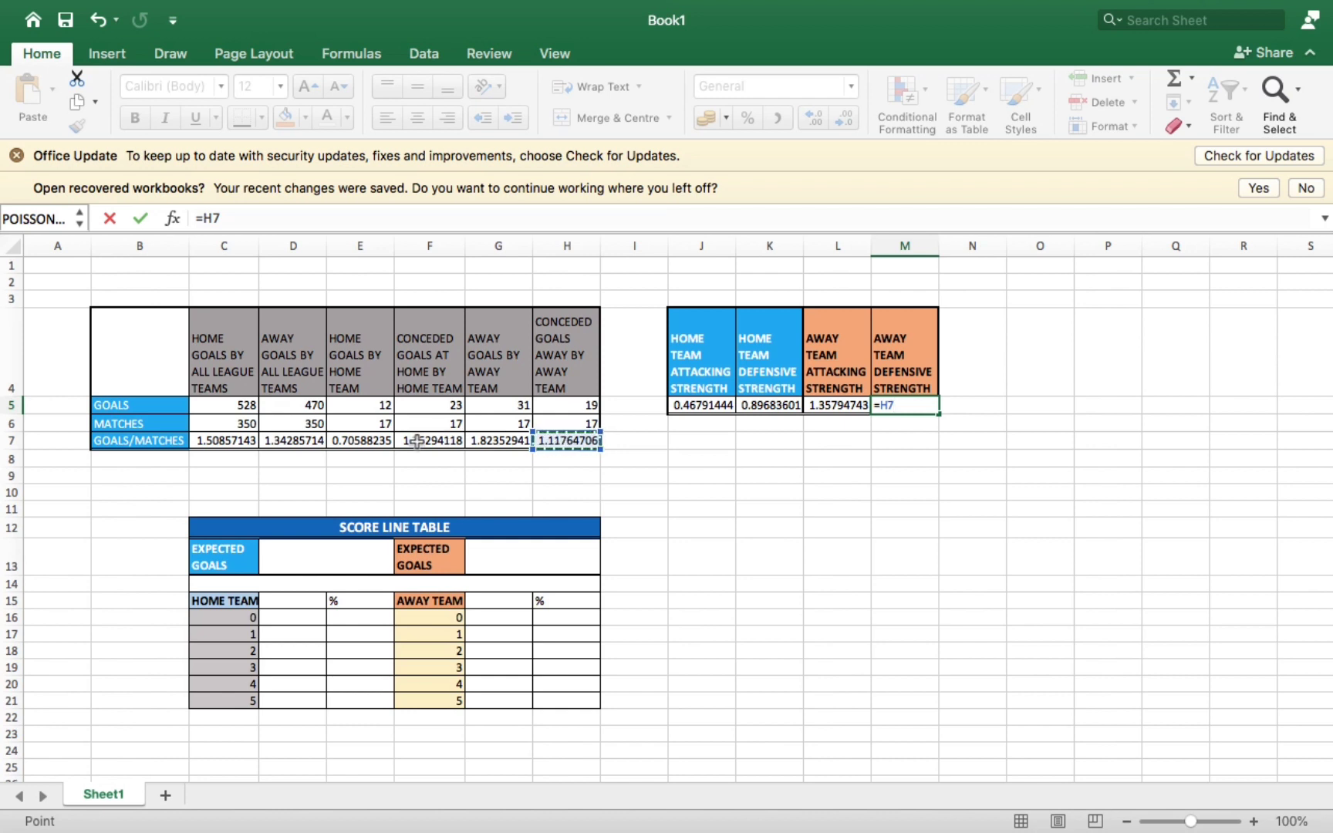
{"action": "left_click", "coordinate": [301, 440]}
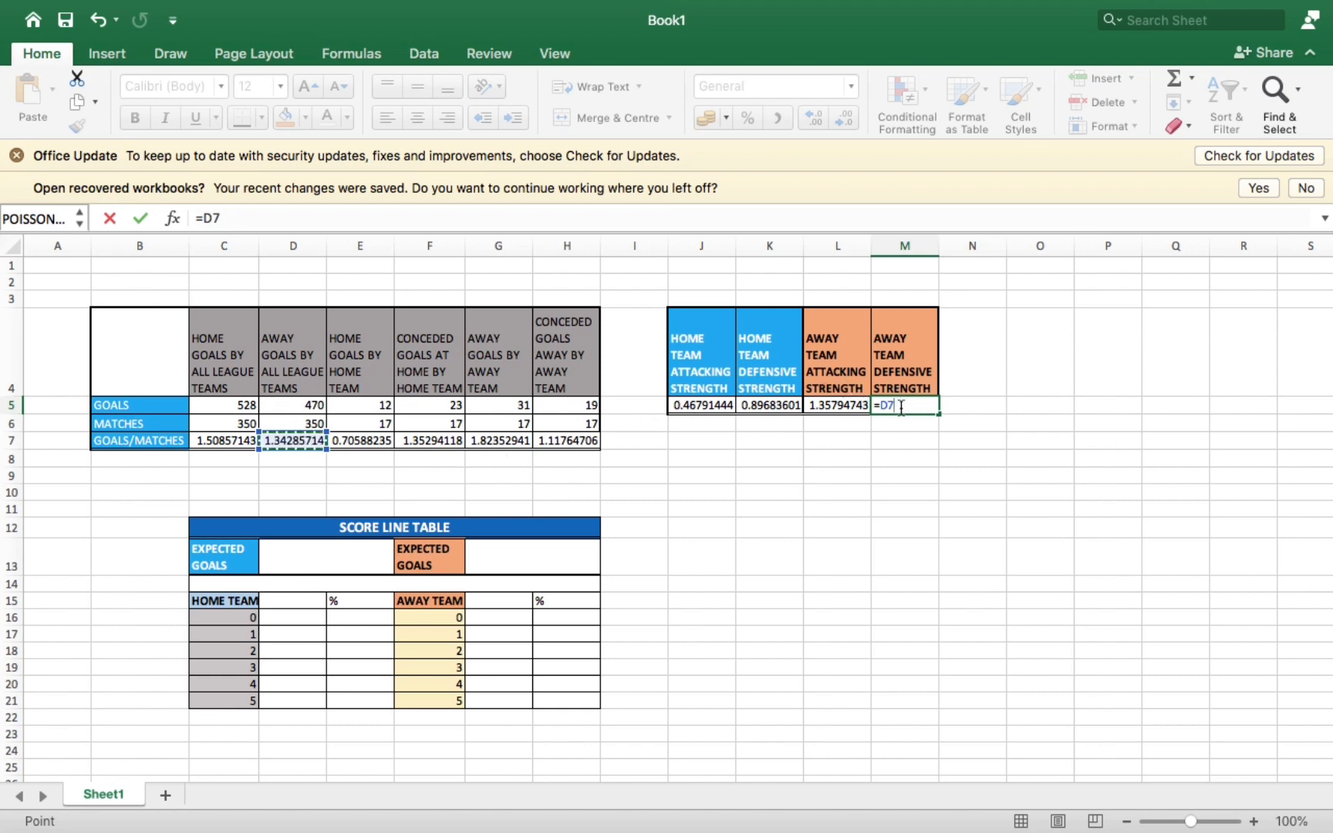
{"action": "type", "text": "/"}
{"action": "left_click", "coordinate": [309, 442]}
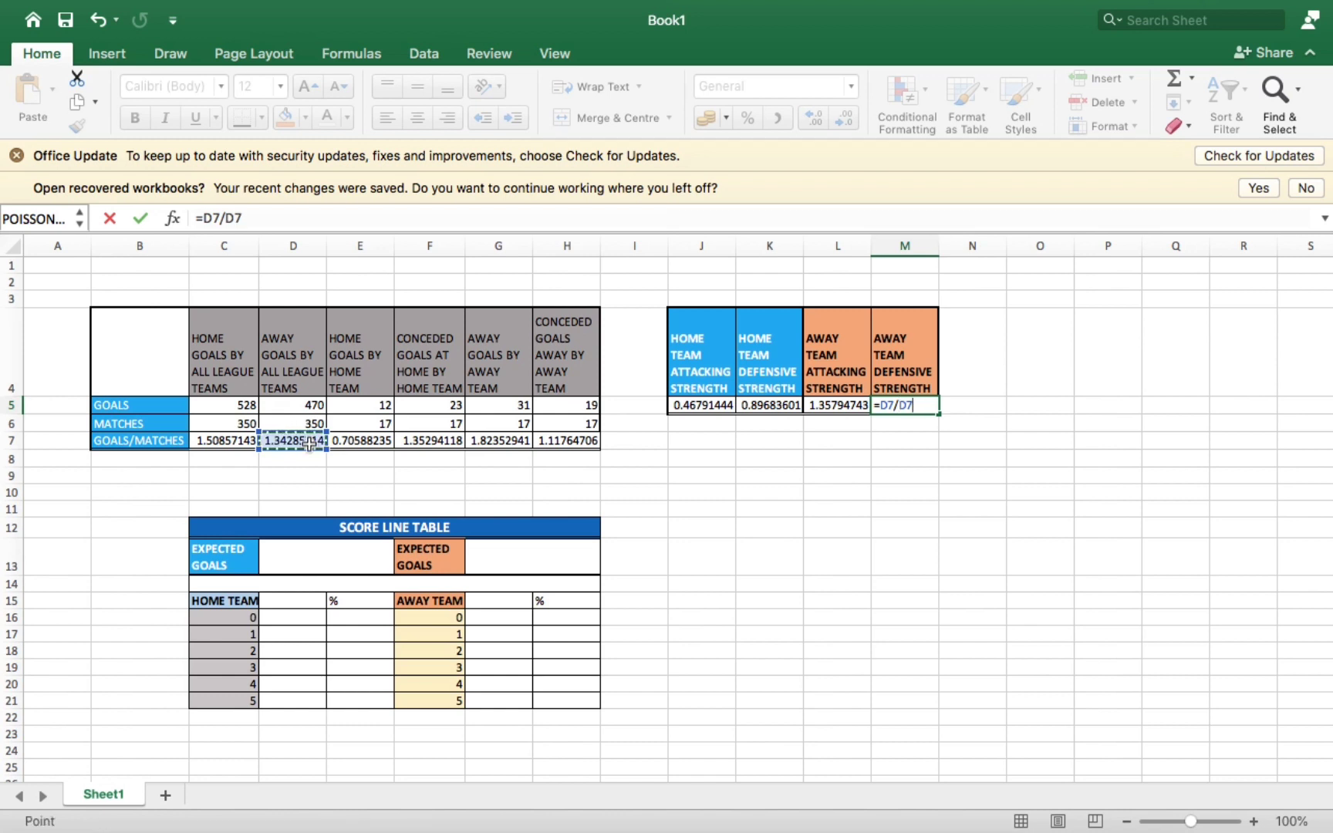
{"action": "key", "text": "BackSpace"}
{"action": "key", "text": "BackSpace"}
{"action": "key", "text": "BackSpace"}
{"action": "key", "text": "BackSpace"}
{"action": "key", "text": "BackSpace"}
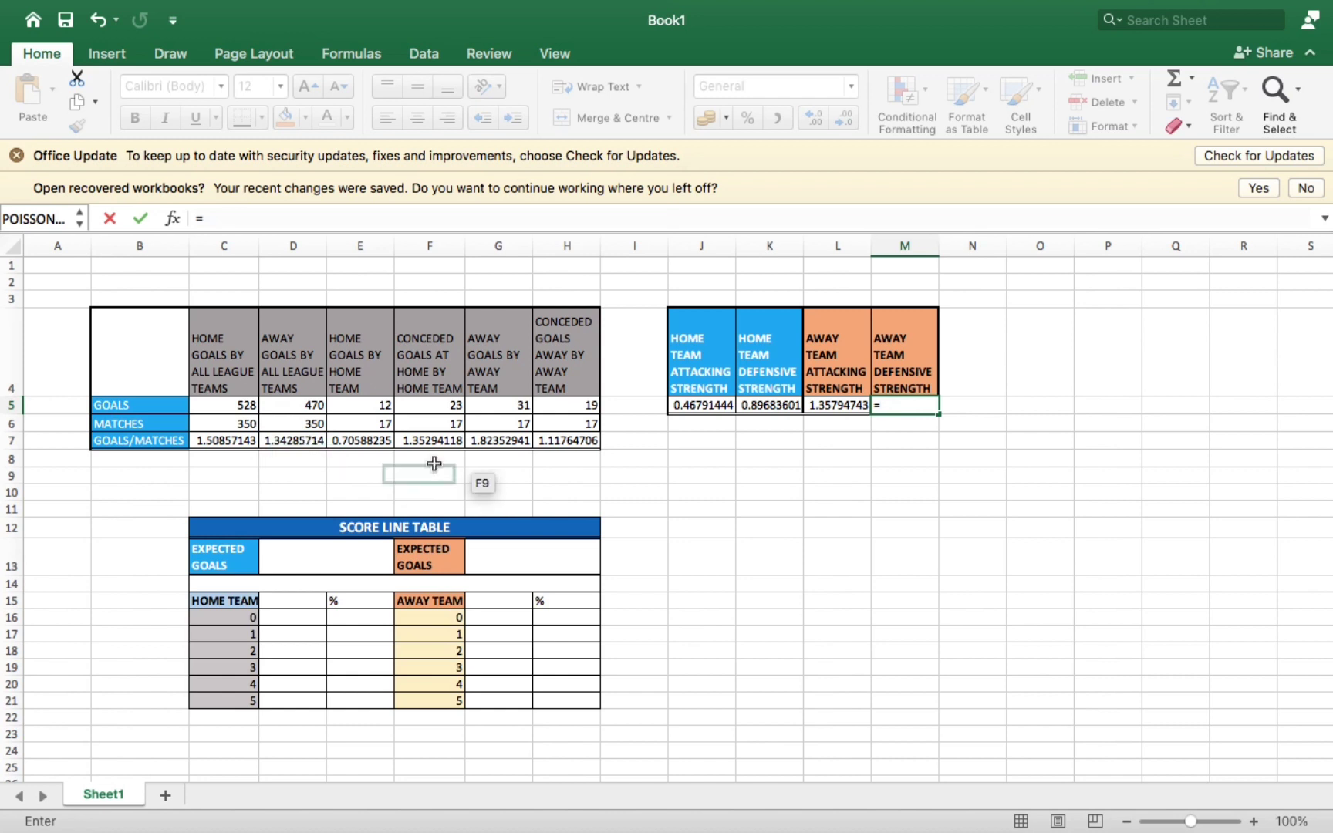
- Calculate the away team's defensive strength in M5 with the formula =H7/D7
{"action": "left_click", "coordinate": [557, 442]}
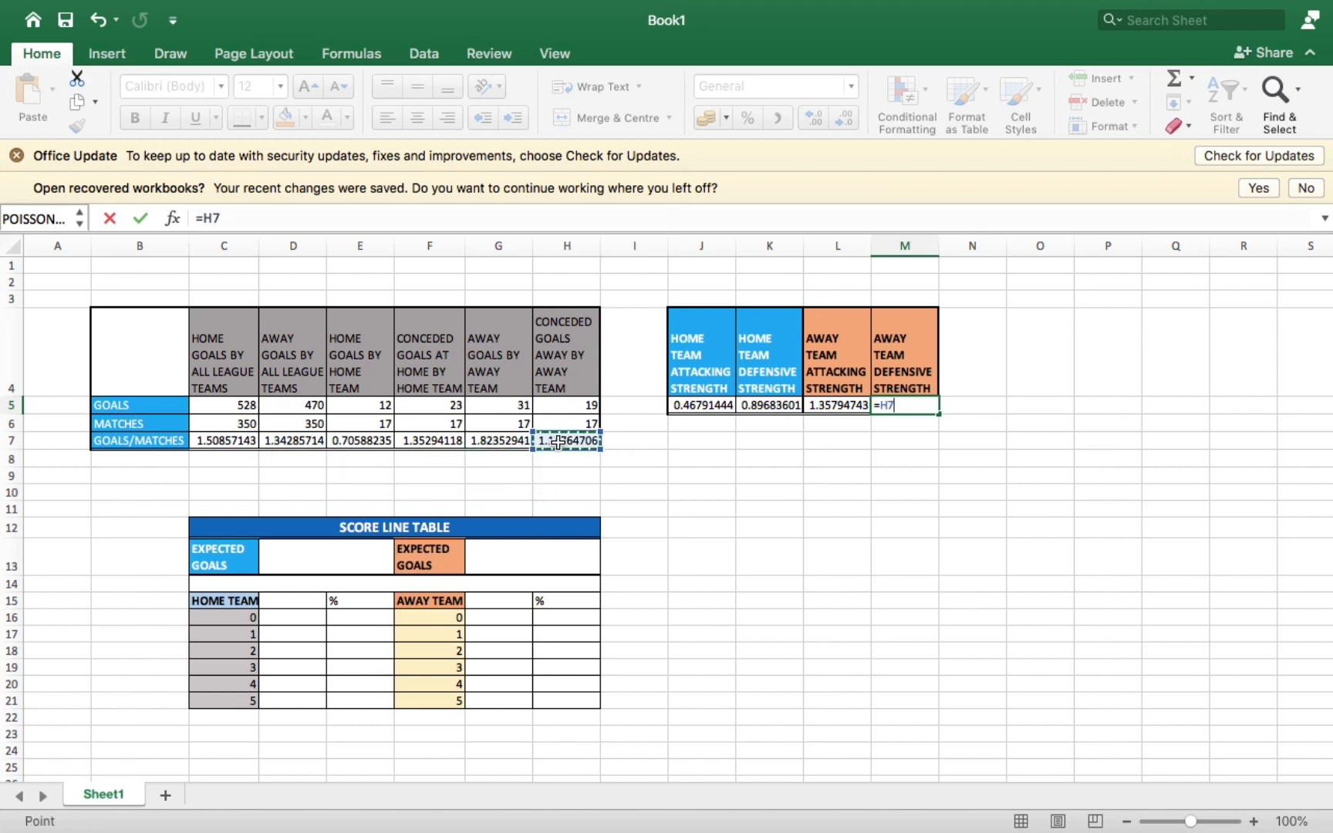
{"action": "type", "text": "/"}
{"action": "left_click", "coordinate": [303, 443]}
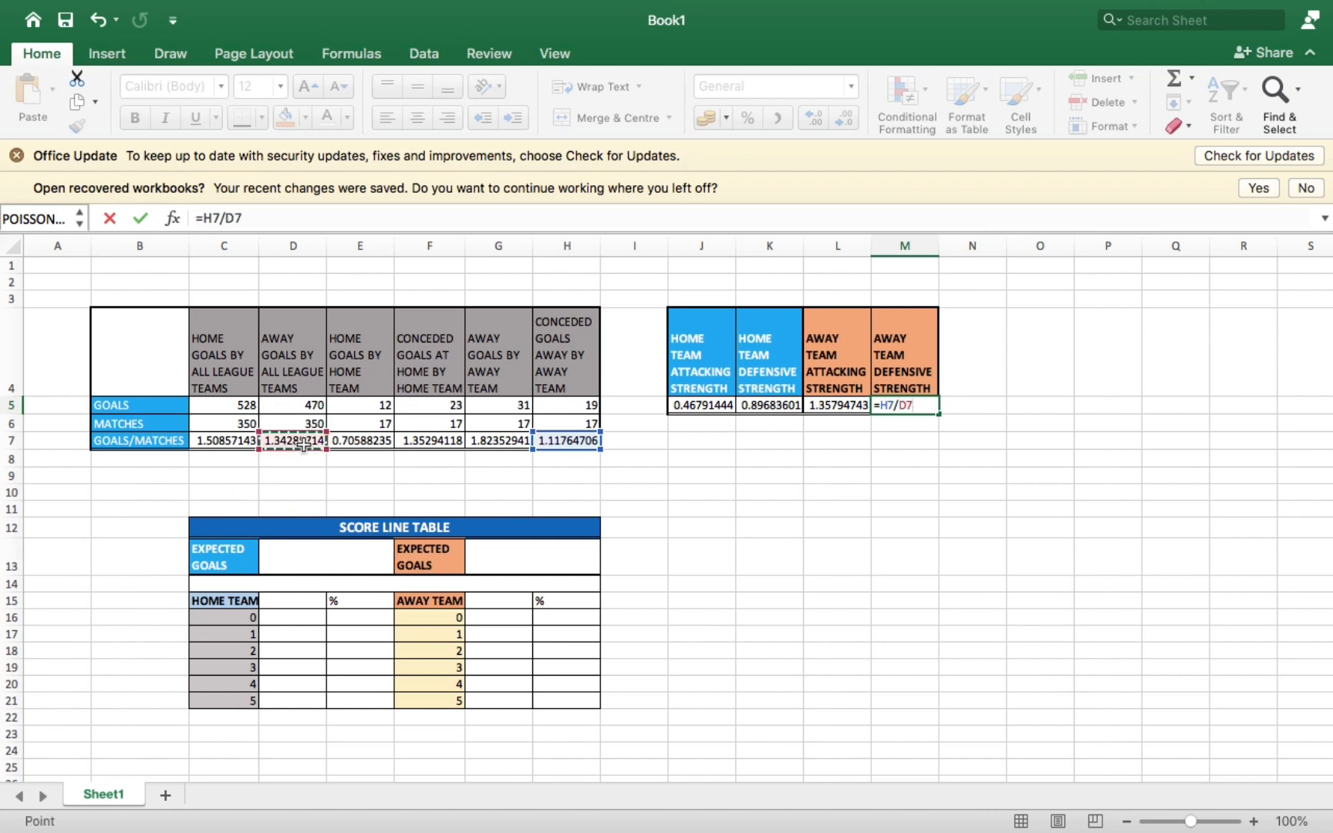
{"action": "key", "text": "Return"}
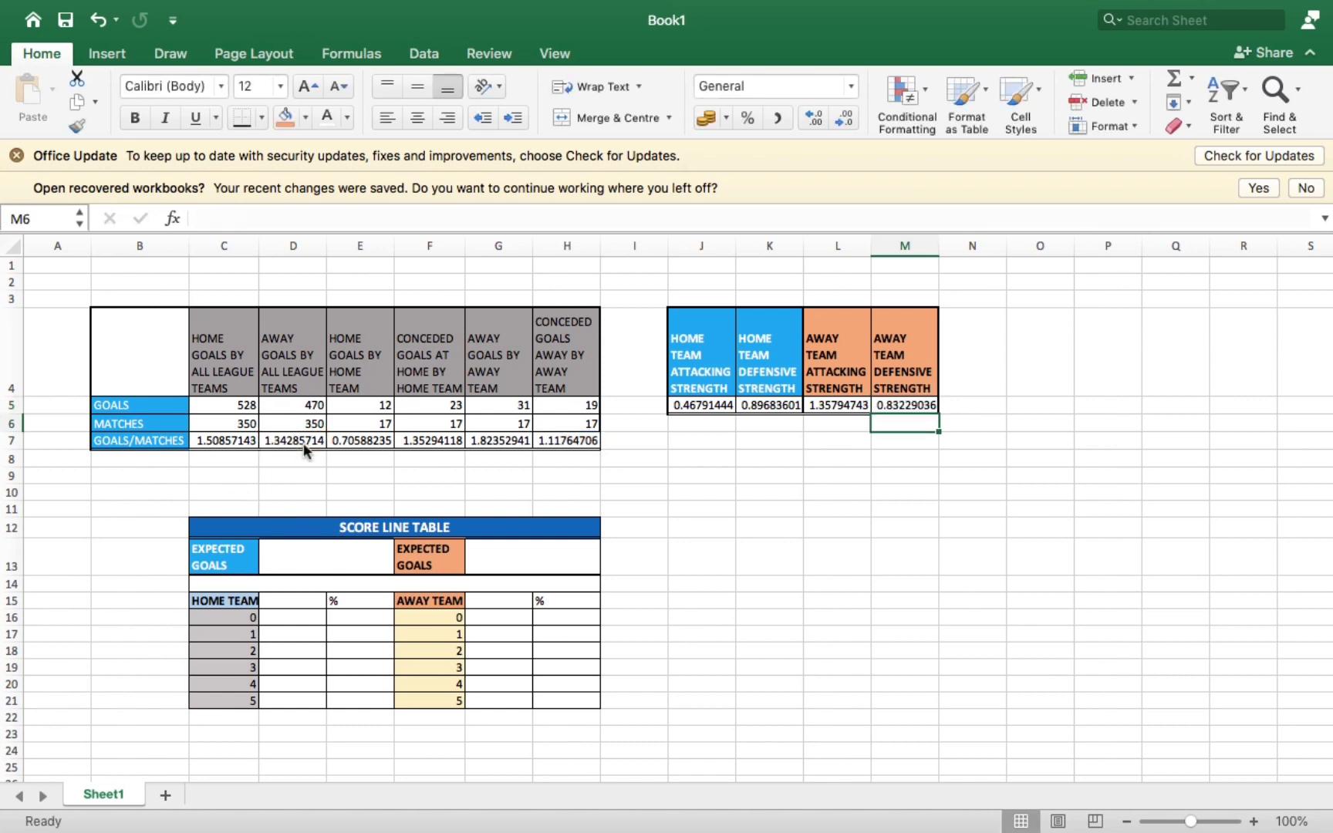
- Calculate the home team's expected goals in D13 with the formula =J5*M5*C7
{"action": "left_click", "coordinate": [311, 560]}
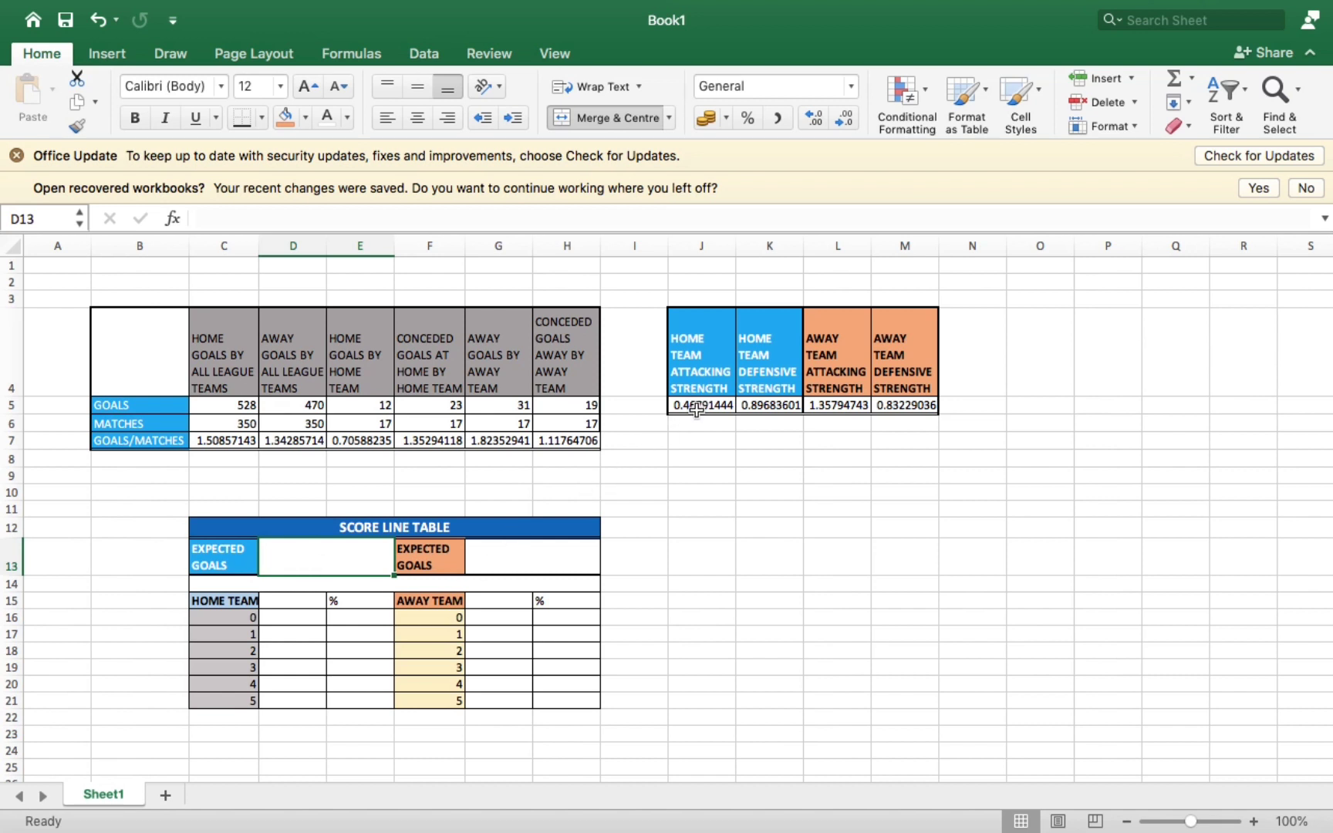
{"action": "type", "text": "="}
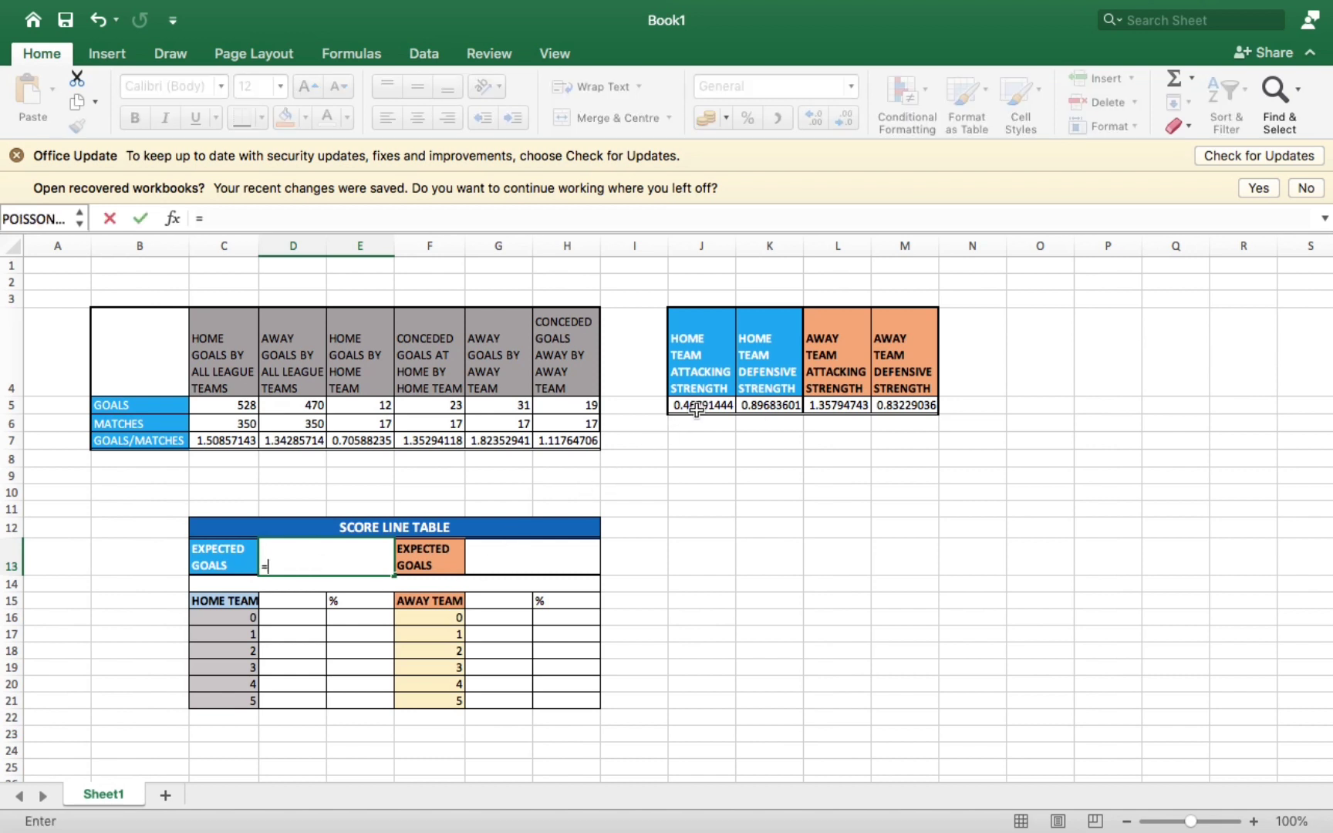
{"action": "left_click", "coordinate": [704, 405]}
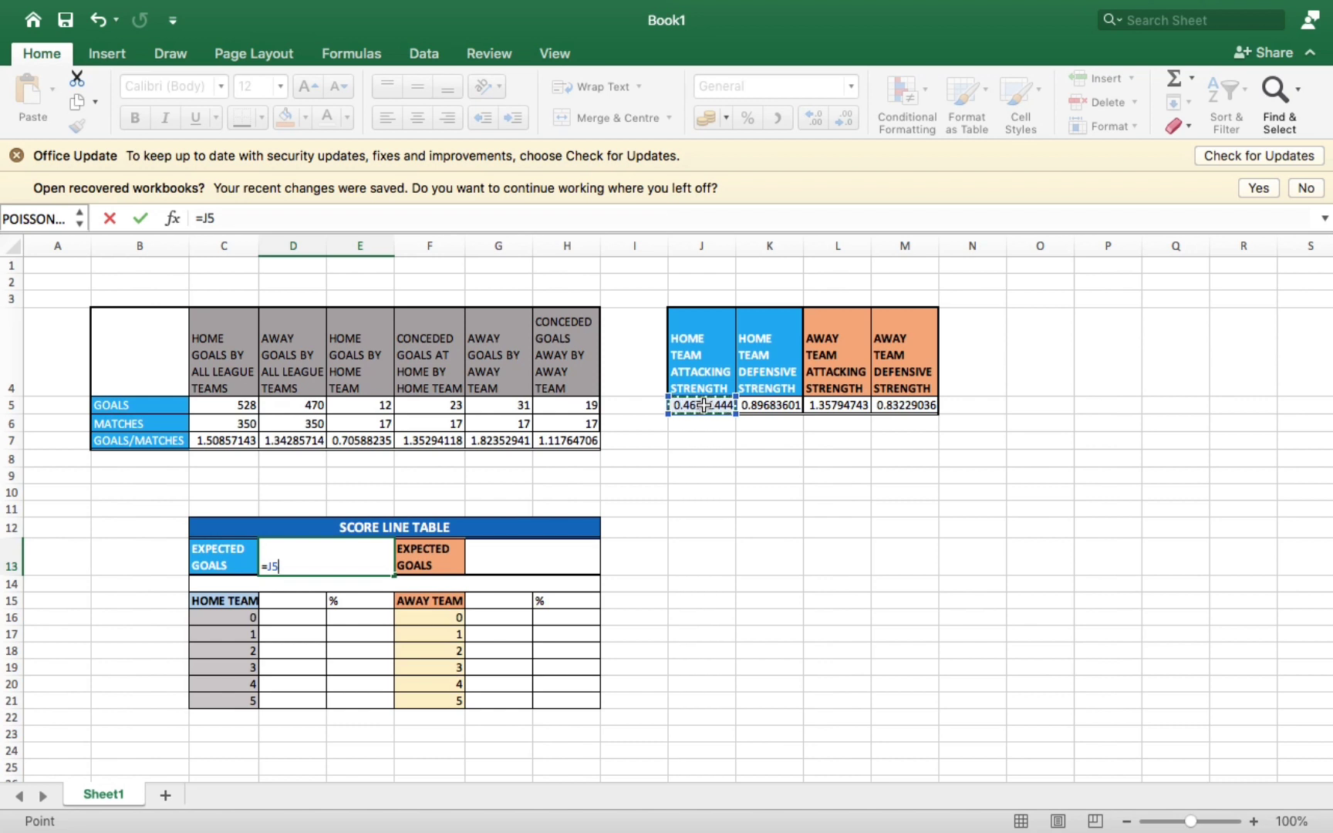
{"action": "type", "text": "*"}
{"action": "left_click", "coordinate": [893, 404]}
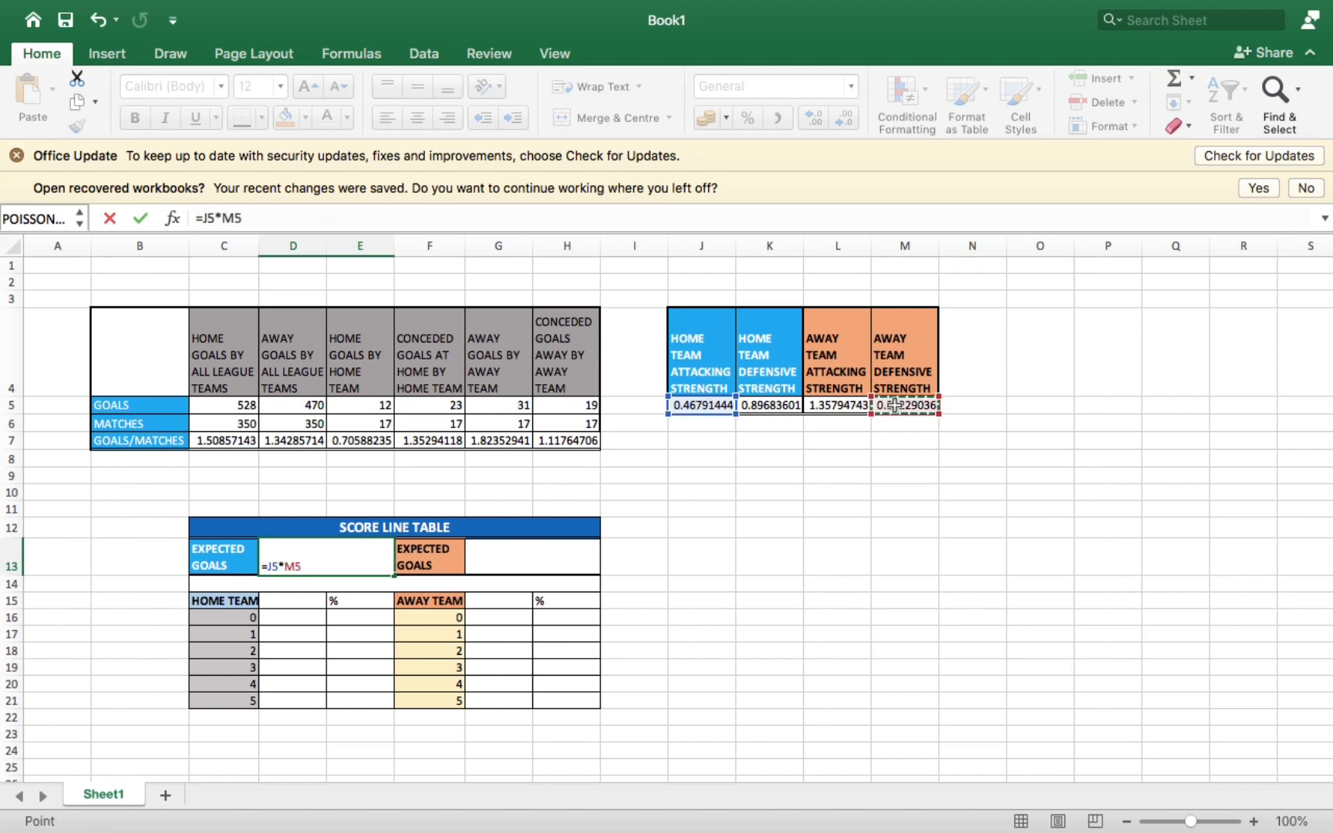
{"action": "type", "text": "*"}
{"action": "left_click", "coordinate": [232, 440]}
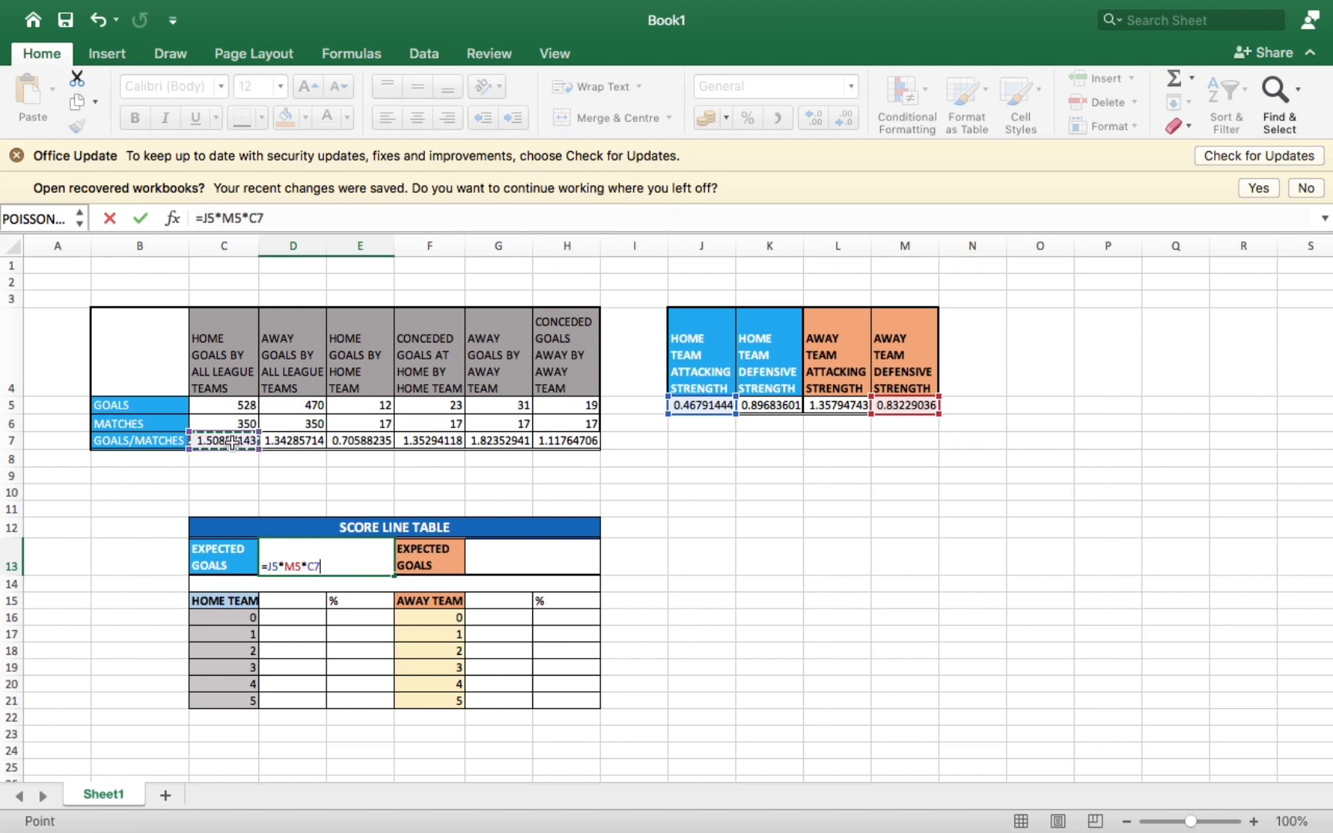
{"action": "key", "text": "Return"}
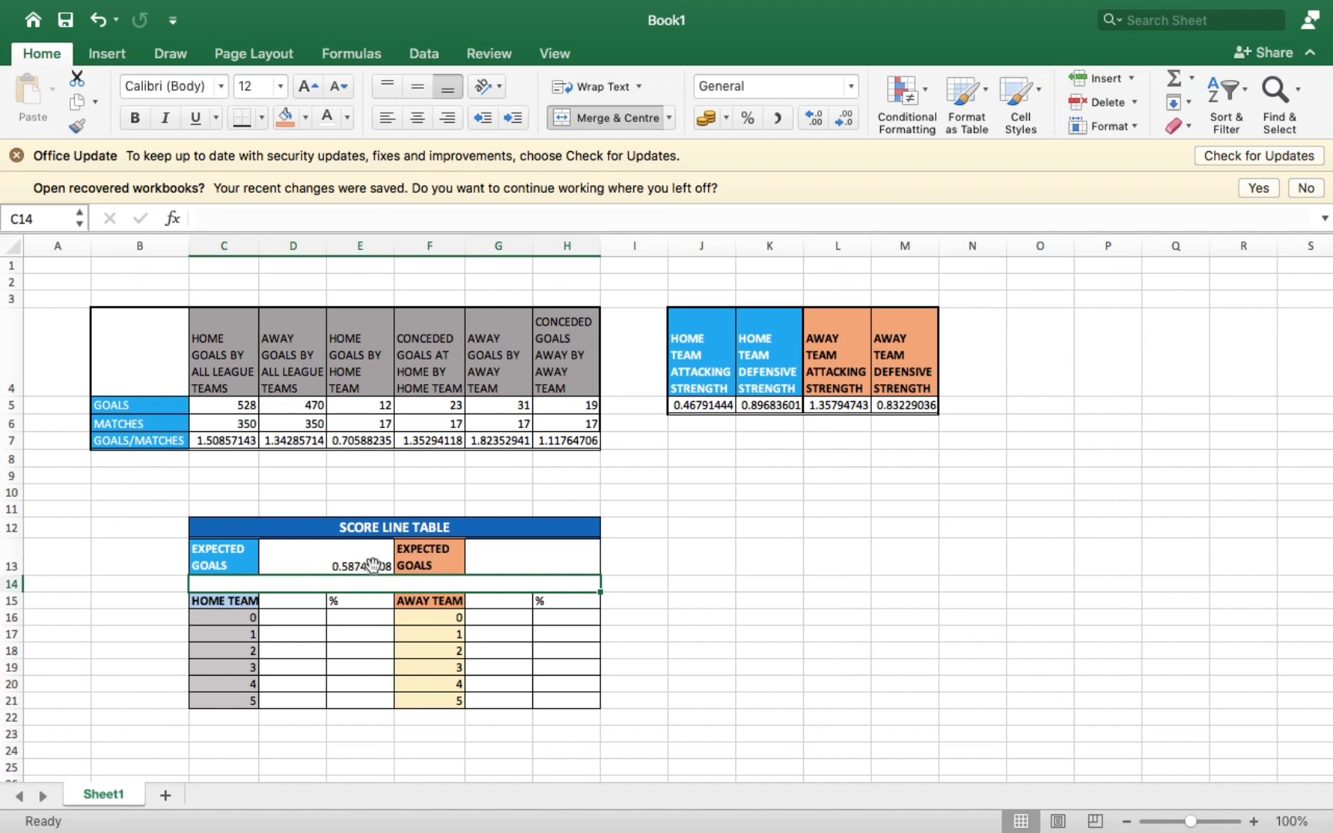
- Calculate the away team's expected goals in G13 with the formula =L5*K5*D7
{"action": "left_click", "coordinate": [491, 567]}
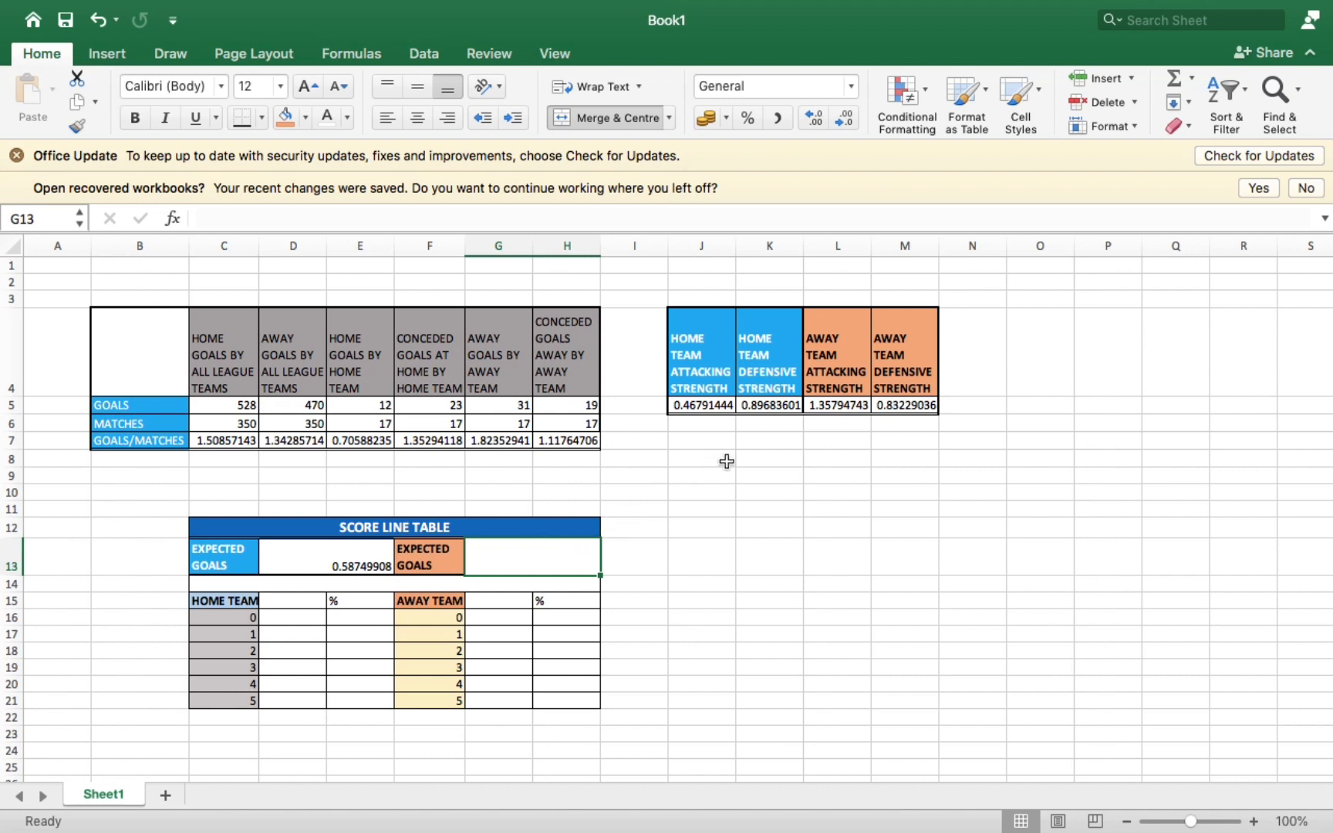
{"action": "type", "text": "="}
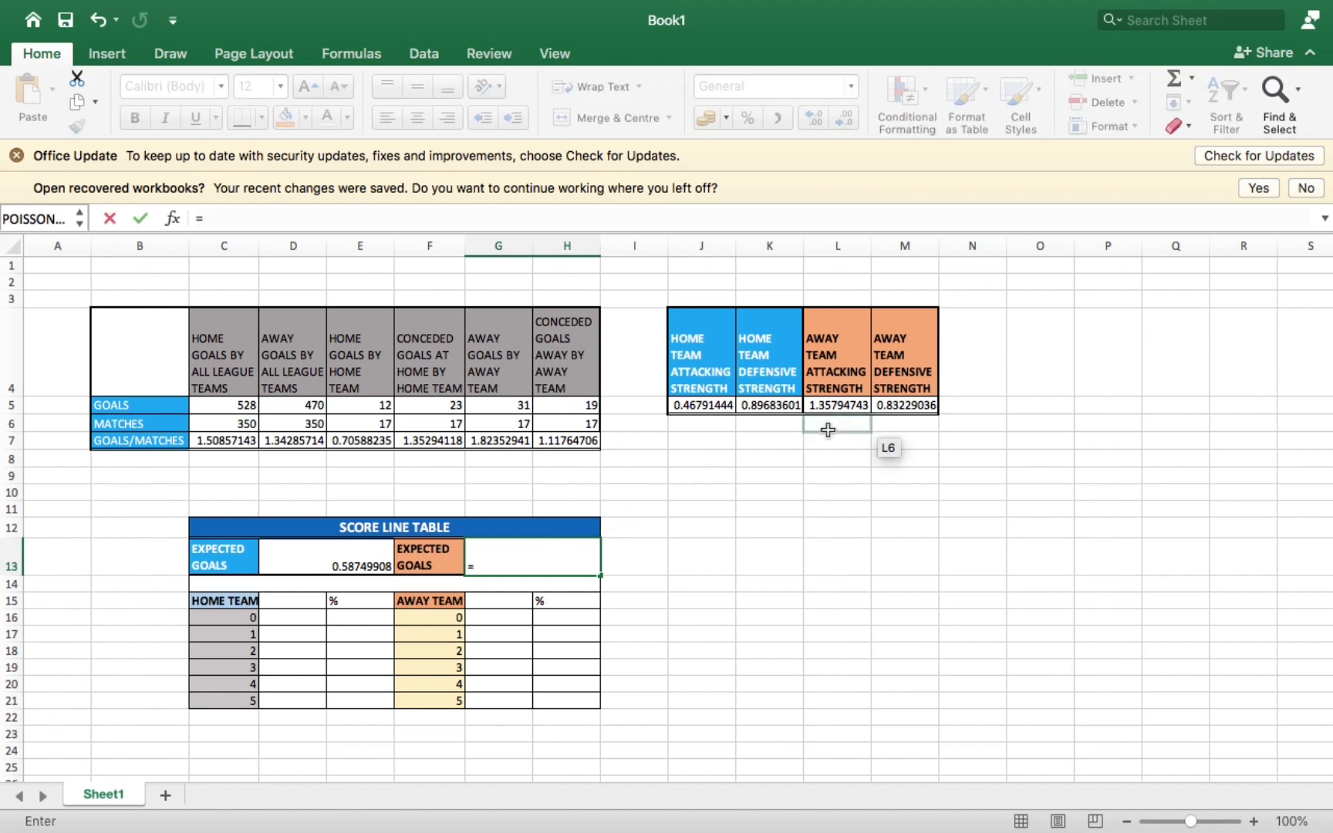
{"action": "left_click", "coordinate": [831, 400]}
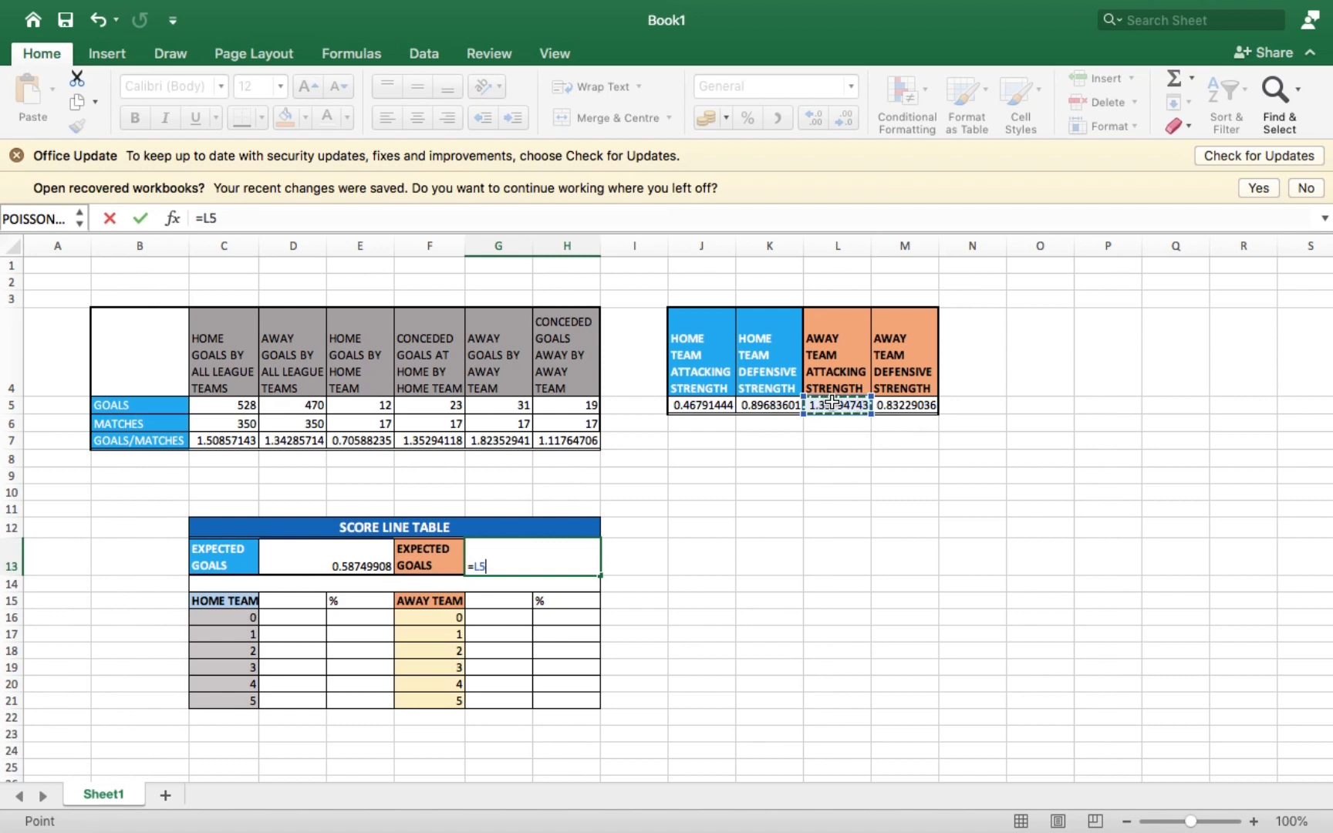
{"action": "type", "text": "*"}
{"action": "left_click", "coordinate": [760, 404]}
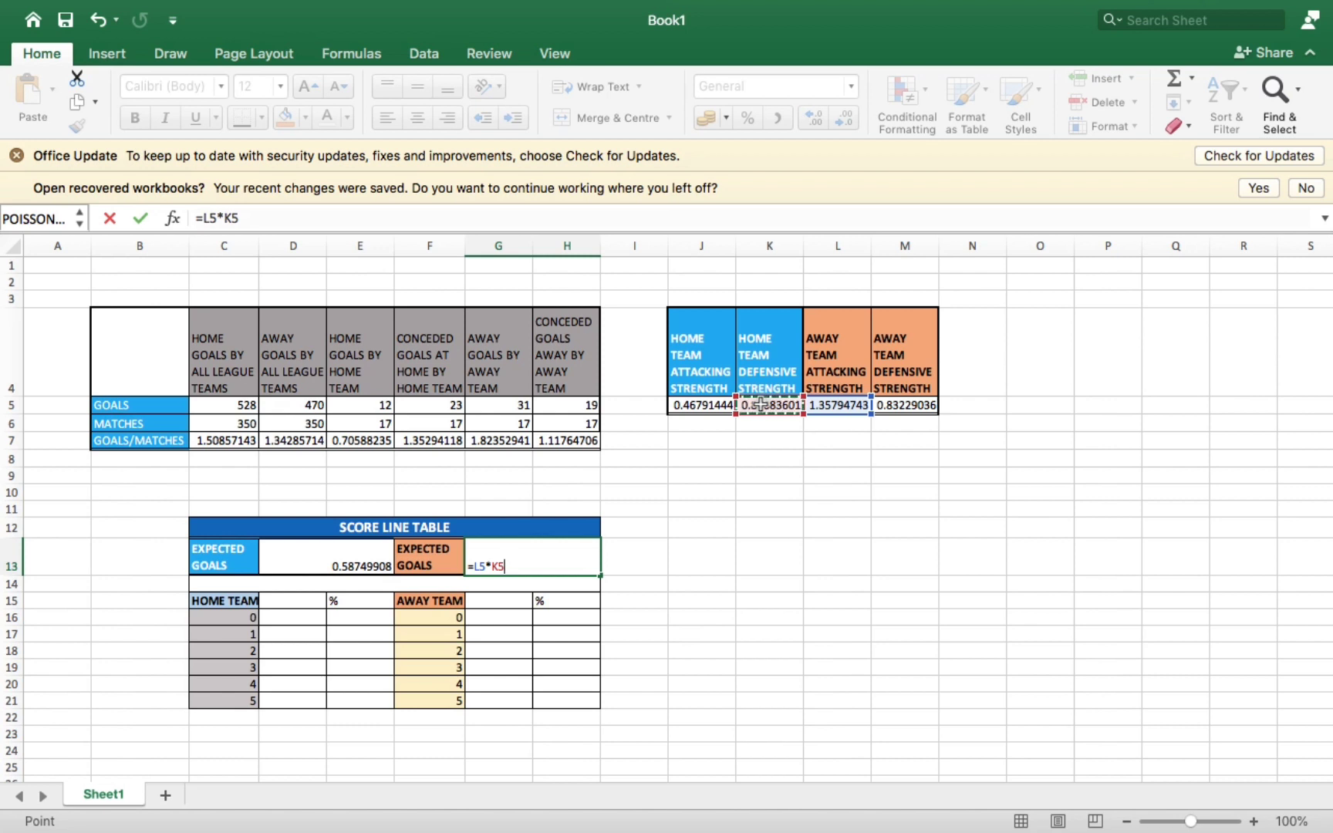
{"action": "type", "text": "*"}
{"action": "left_click", "coordinate": [295, 443]}
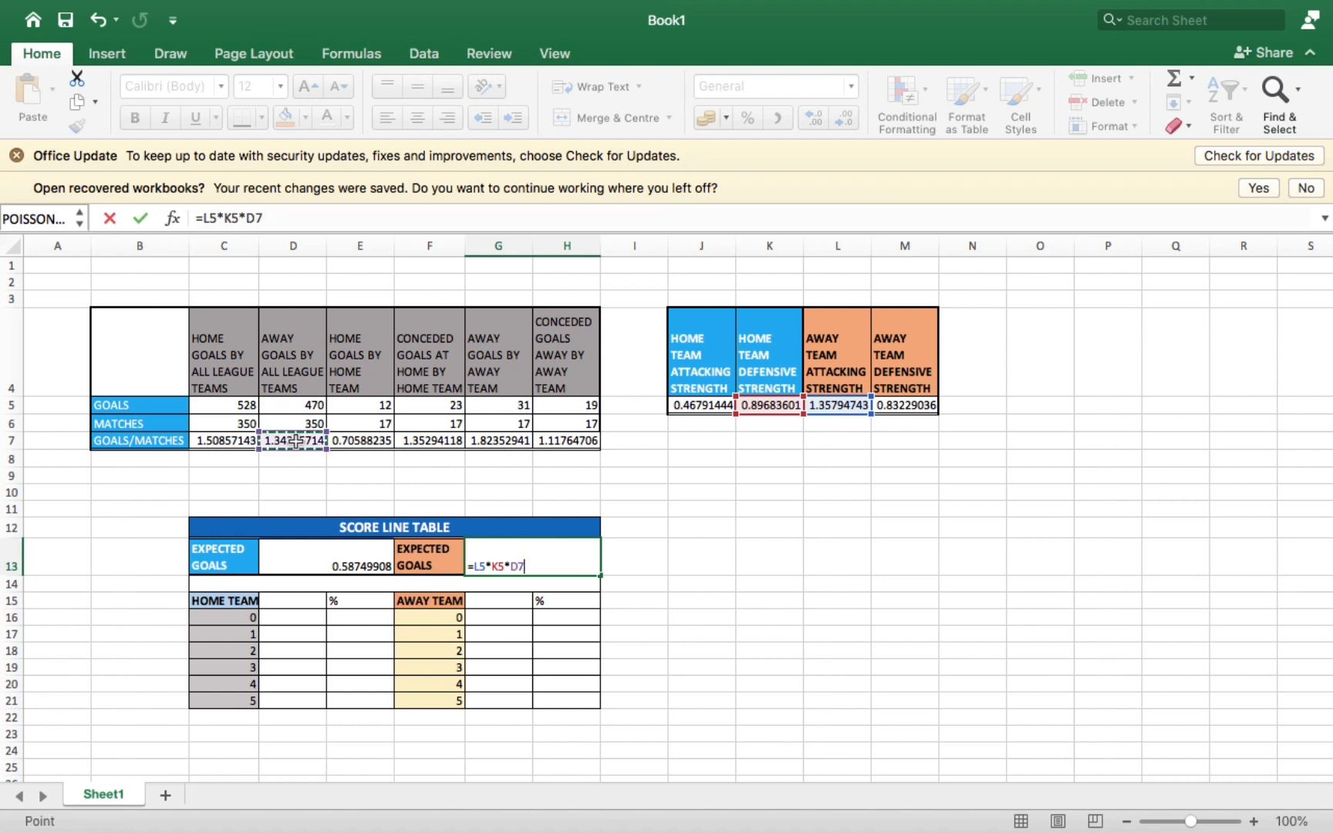
{"action": "key", "text": "Return"}
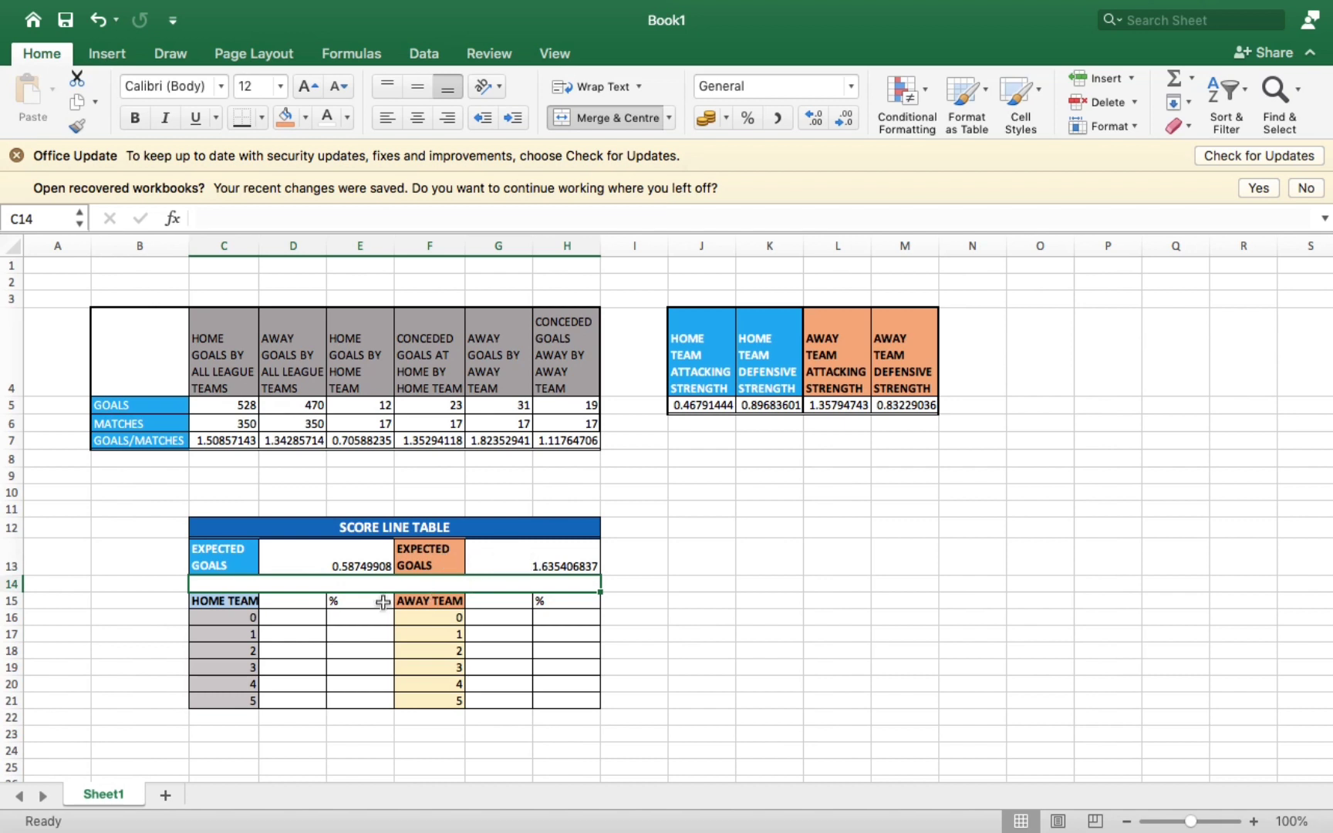
- Start a formula in D16 for the home team's 0 goals using the statistical function POISSON.DIST
{"action": "left_click", "coordinate": [290, 618]}
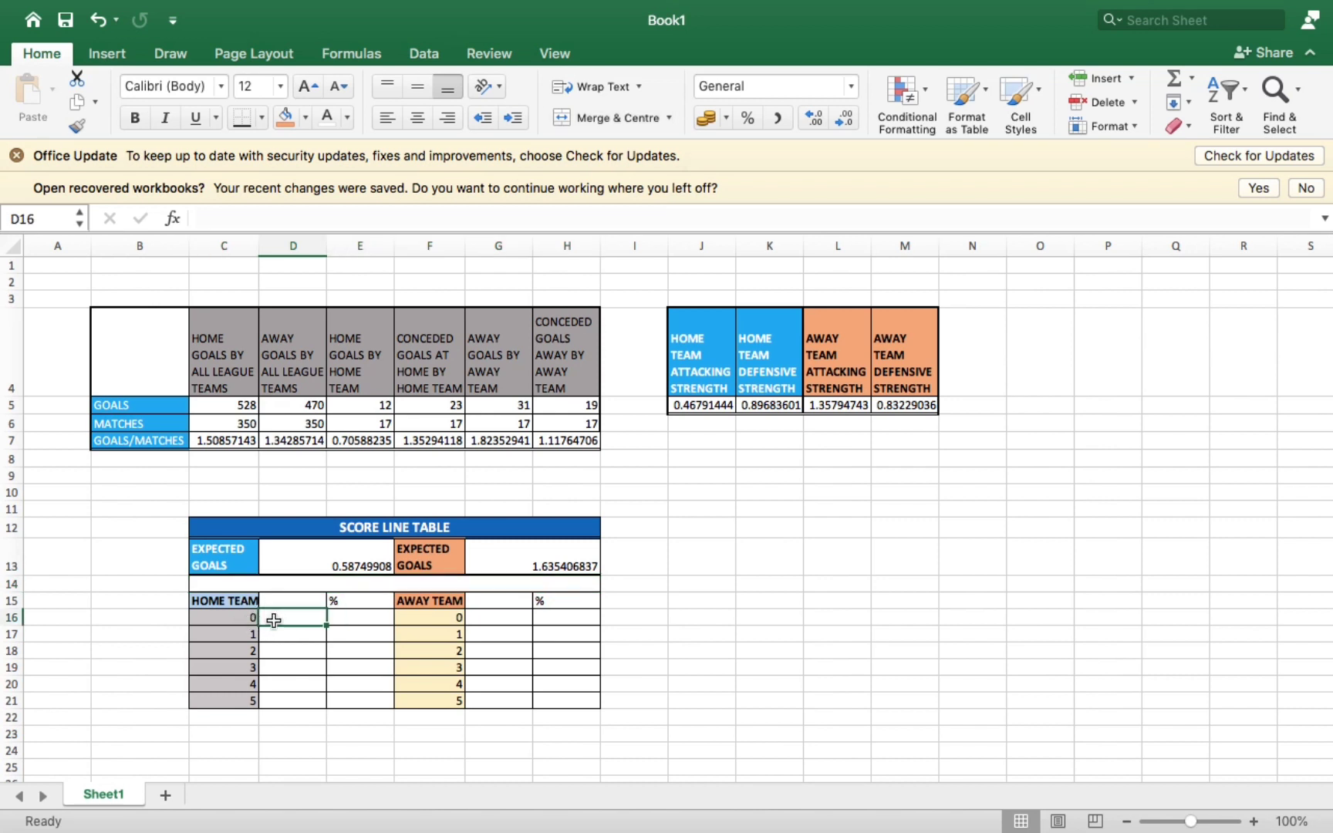
{"action": "type", "text": "="}
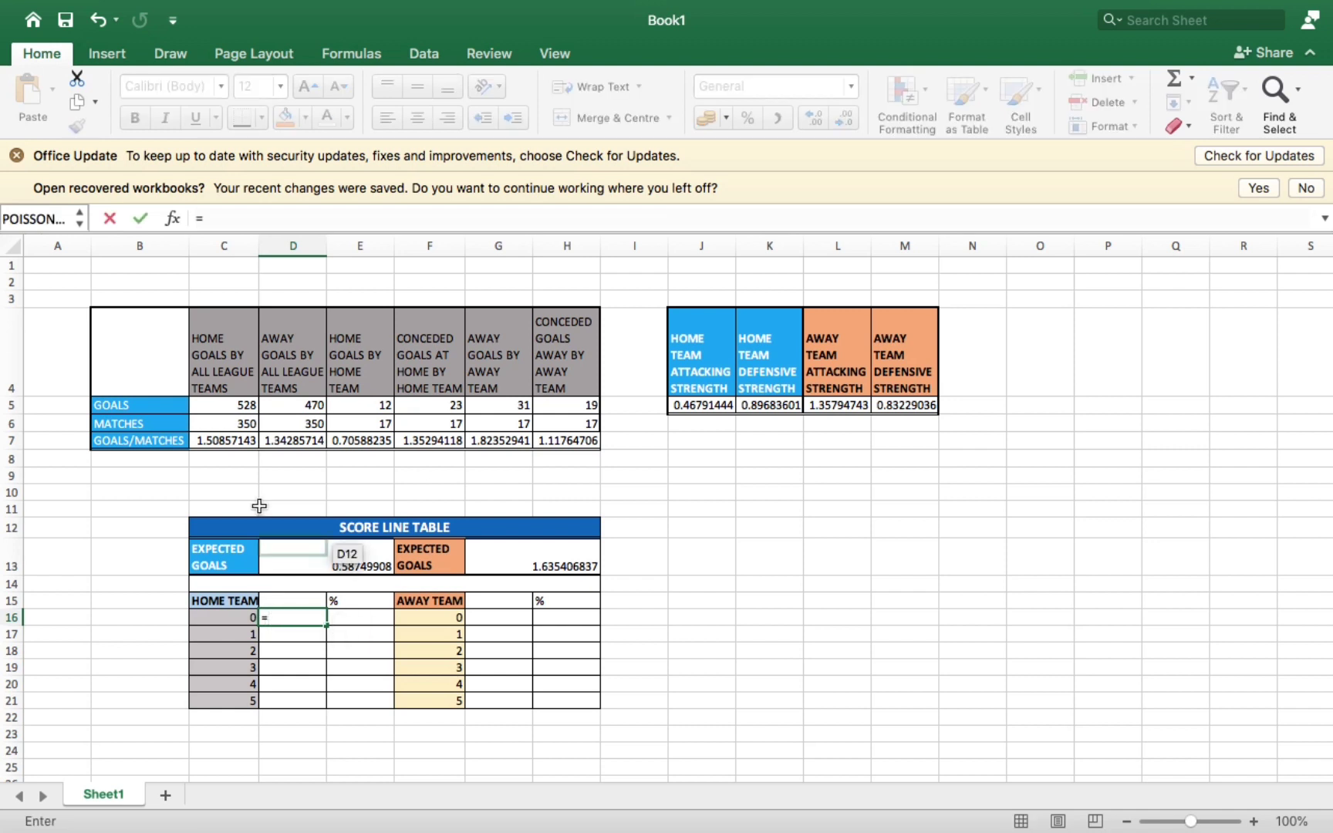
{"action": "left_click", "coordinate": [355, 53]}
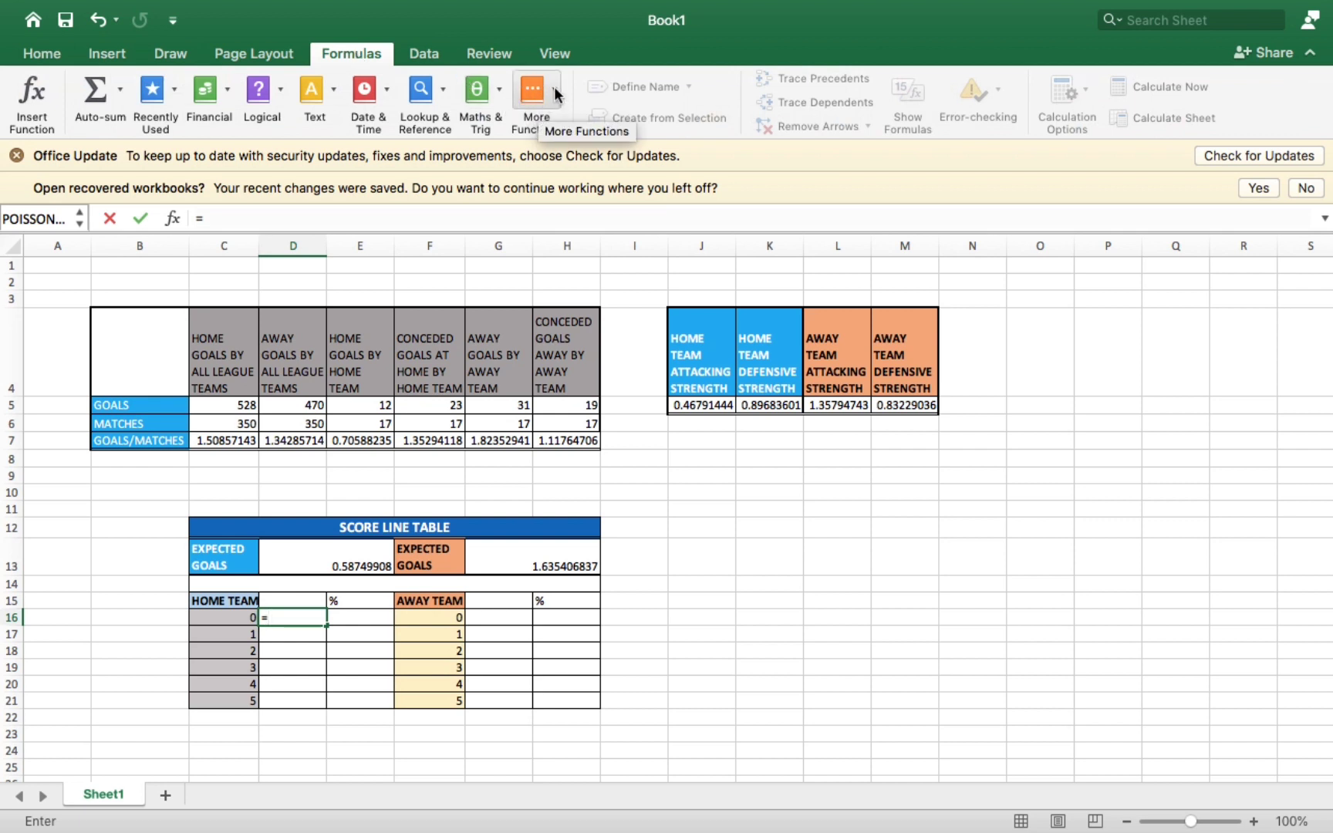
{"action": "left_click", "coordinate": [554, 86]}
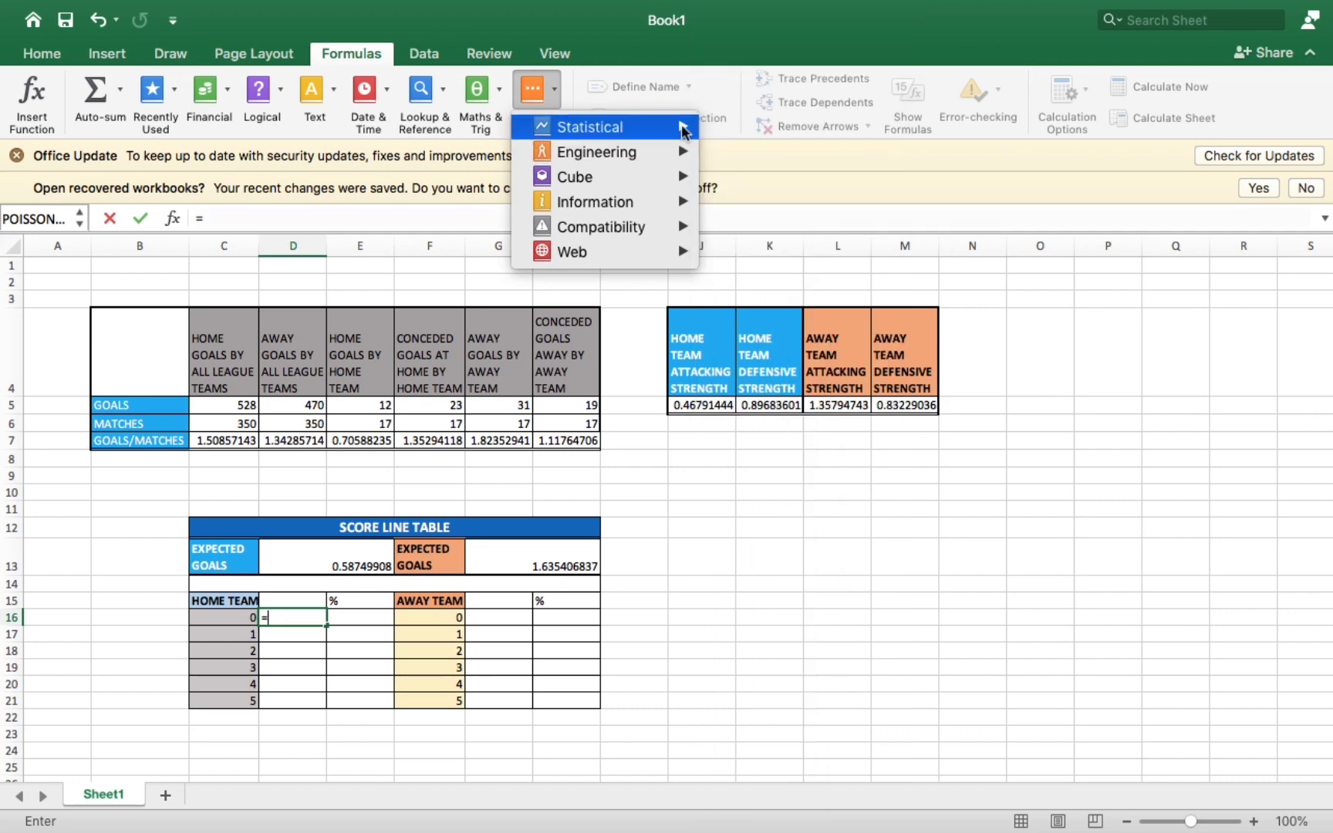
{"action": "mouse_move", "coordinate": [684, 130]}
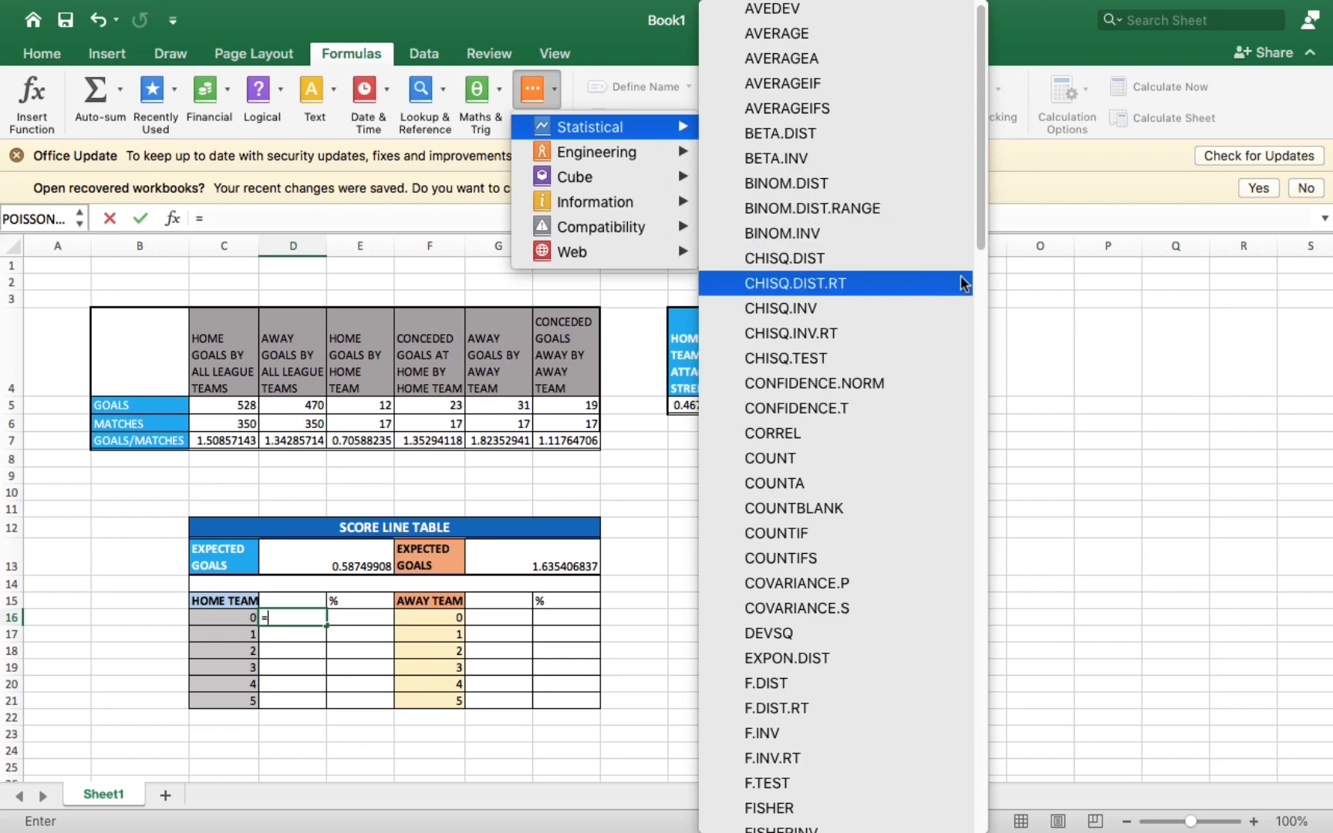
{"action": "left_click", "coordinate": [979, 279]}
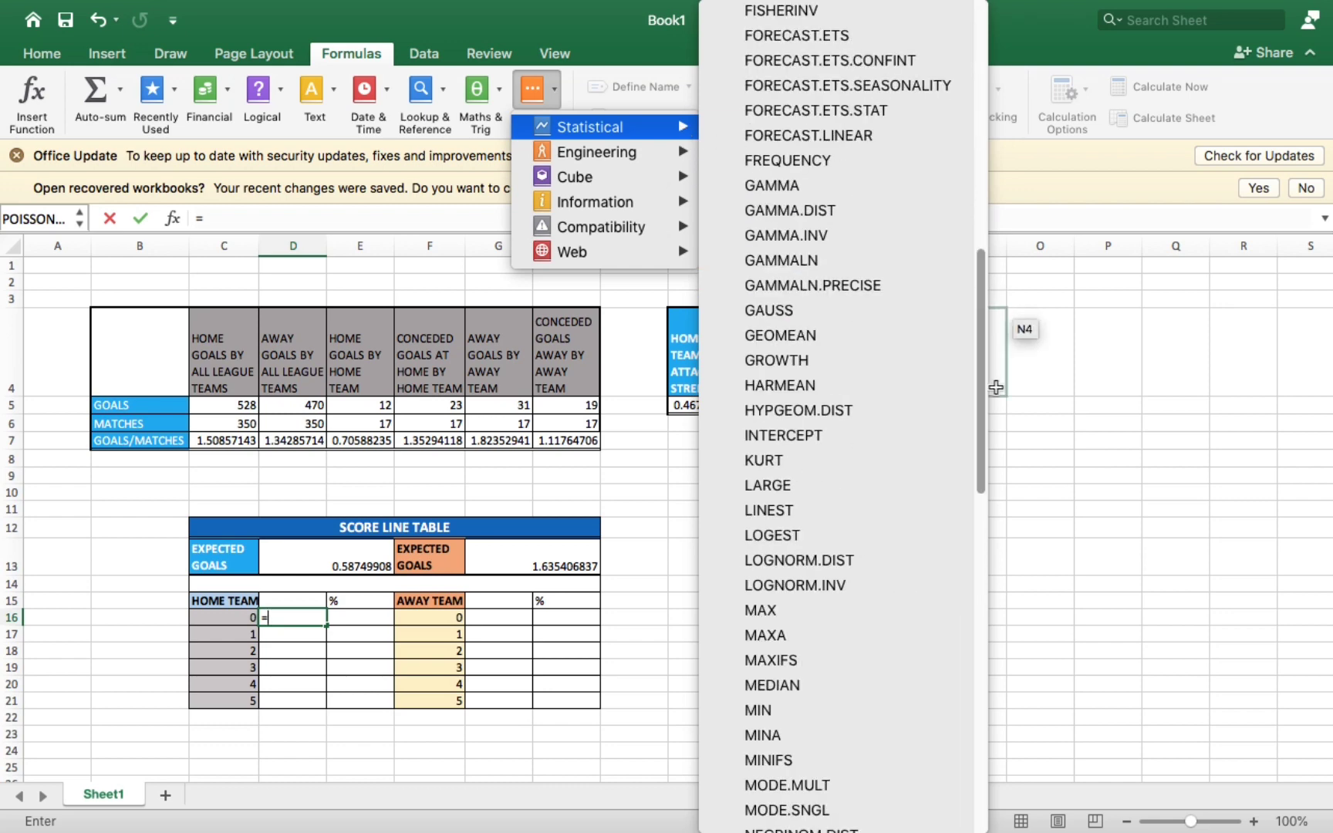
{"action": "left_click", "coordinate": [981, 507]}
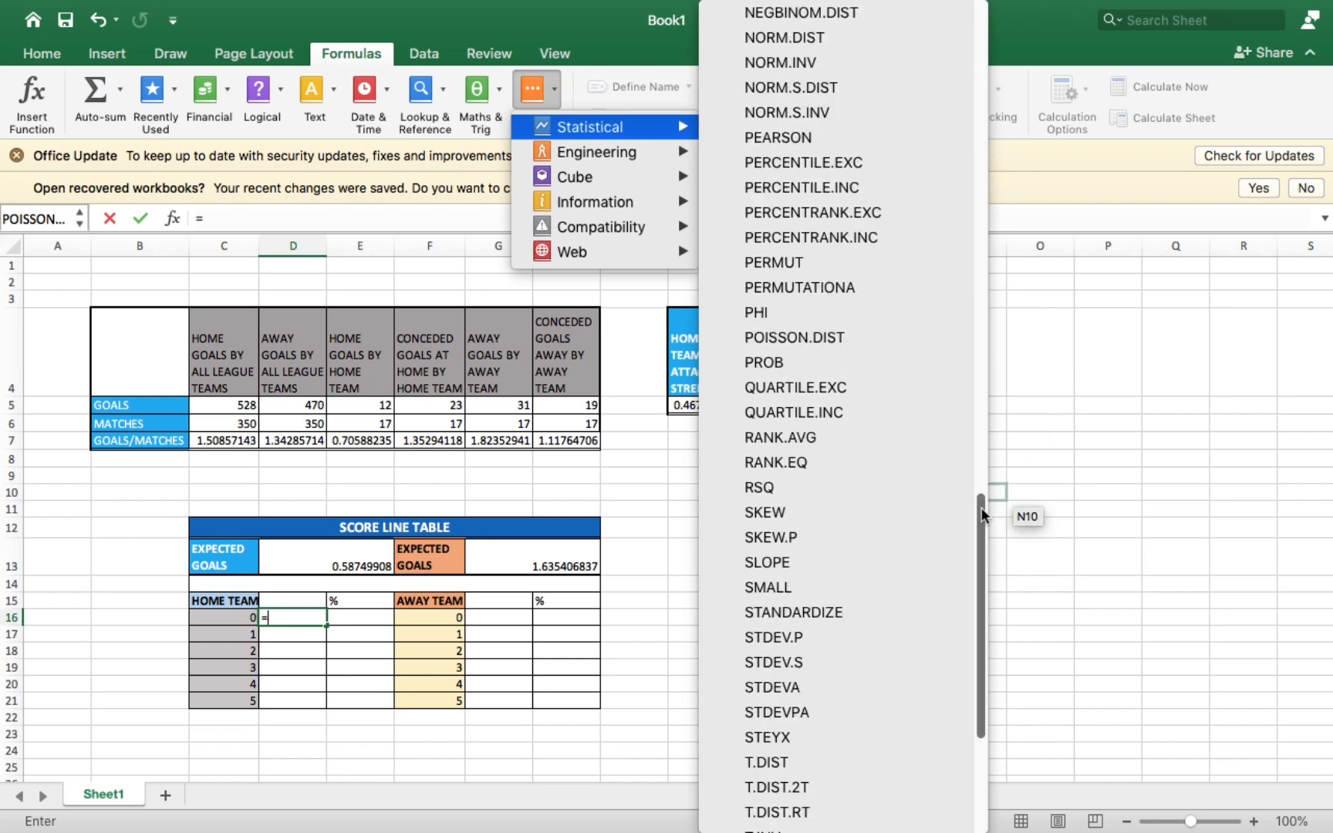
{"action": "left_click", "coordinate": [818, 337]}
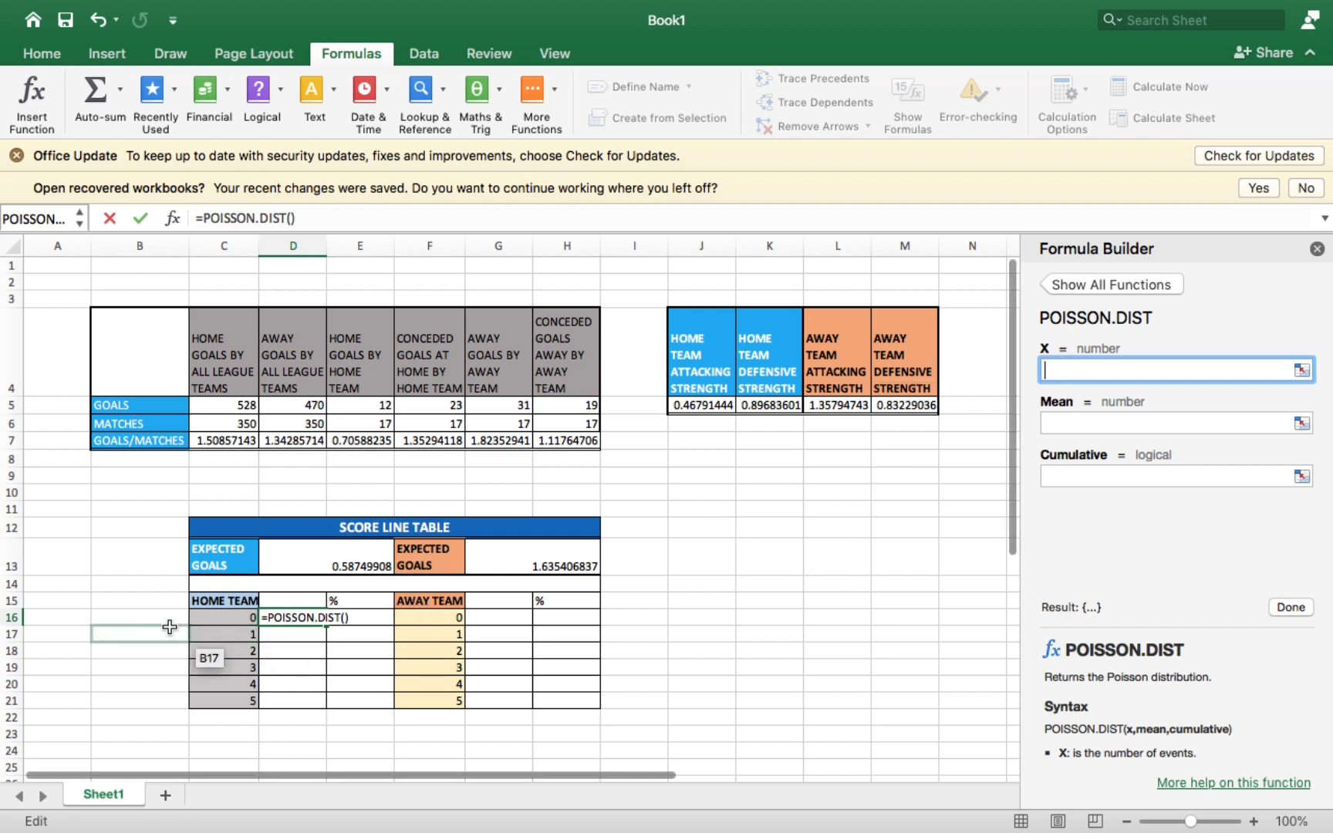
- Complete POISSON.DIST in D16 with X as C16, Mean 0.59 and Cumulative FALSE, and fill the formula down to D21
{"action": "left_click", "coordinate": [221, 622]}
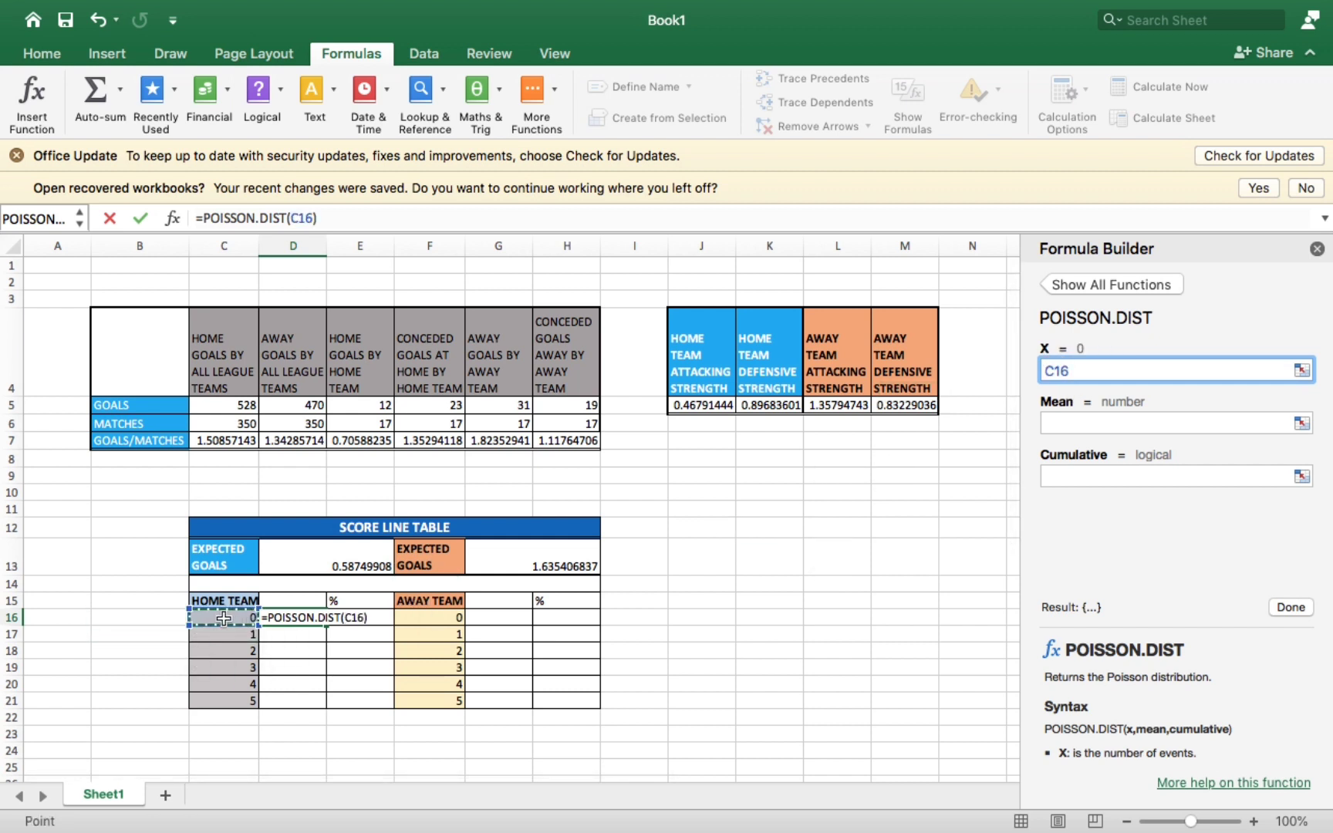
{"action": "left_click", "coordinate": [1057, 419]}
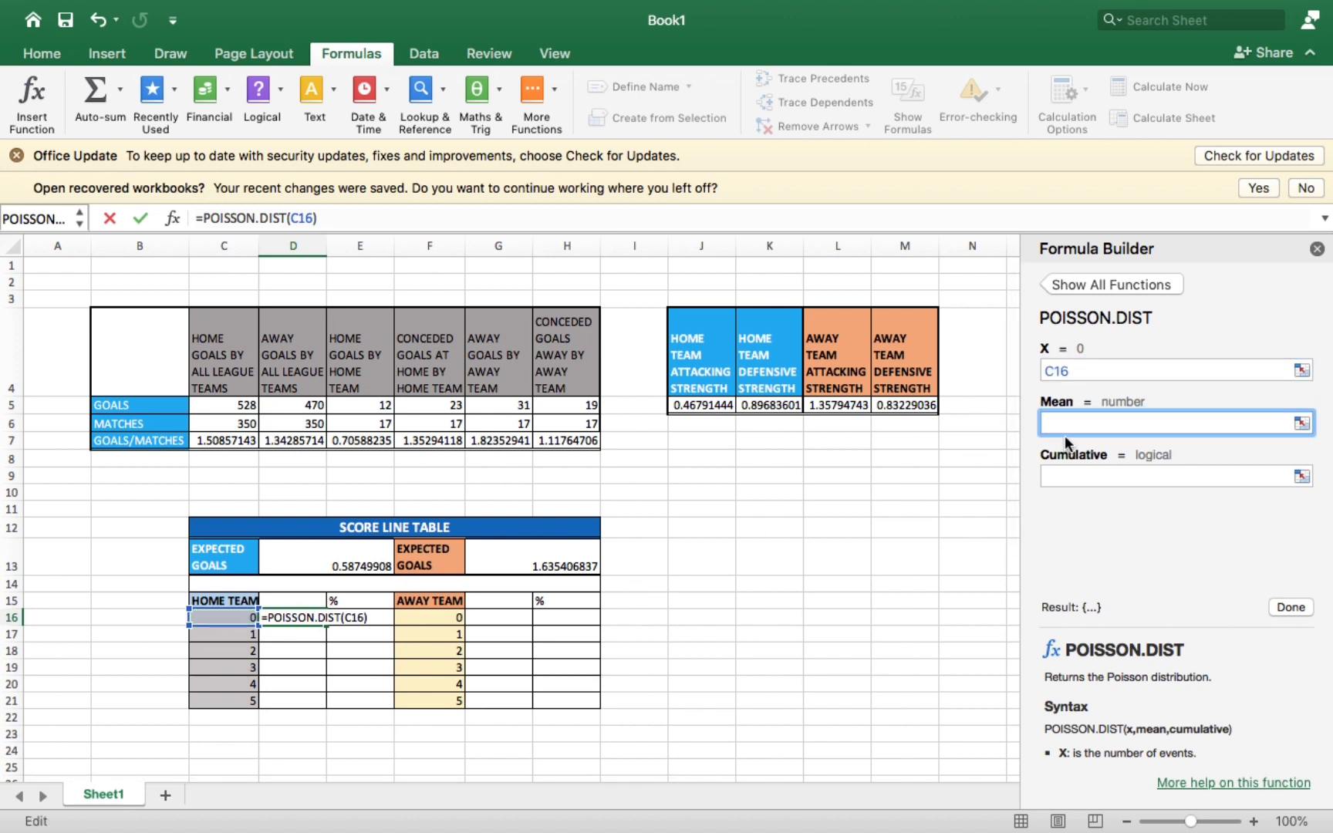
{"action": "left_click", "coordinate": [346, 565]}
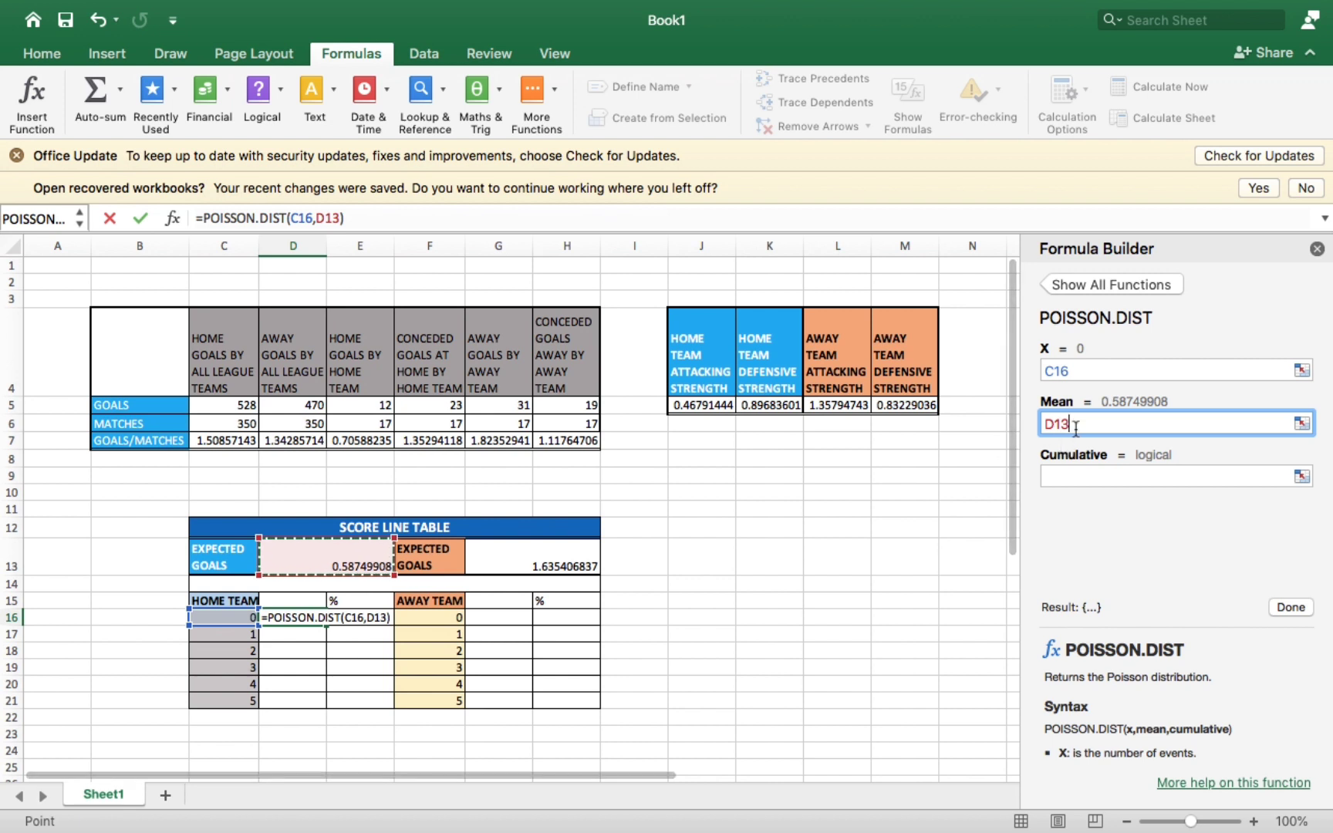
{"action": "key", "text": "BackSpace"}
{"action": "key", "text": "BackSpace"}
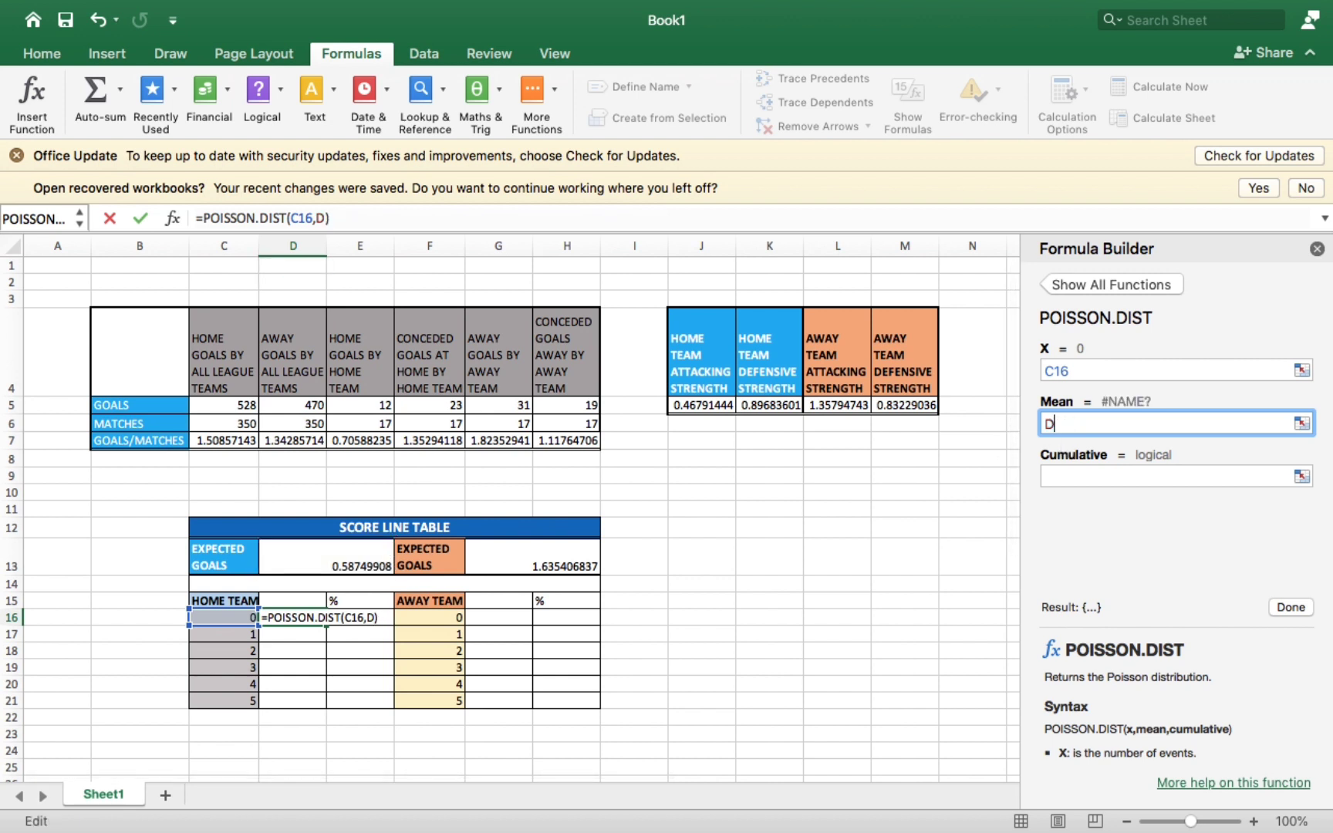
{"action": "key", "text": "BackSpace"}
{"action": "type", "text": "0.59"}
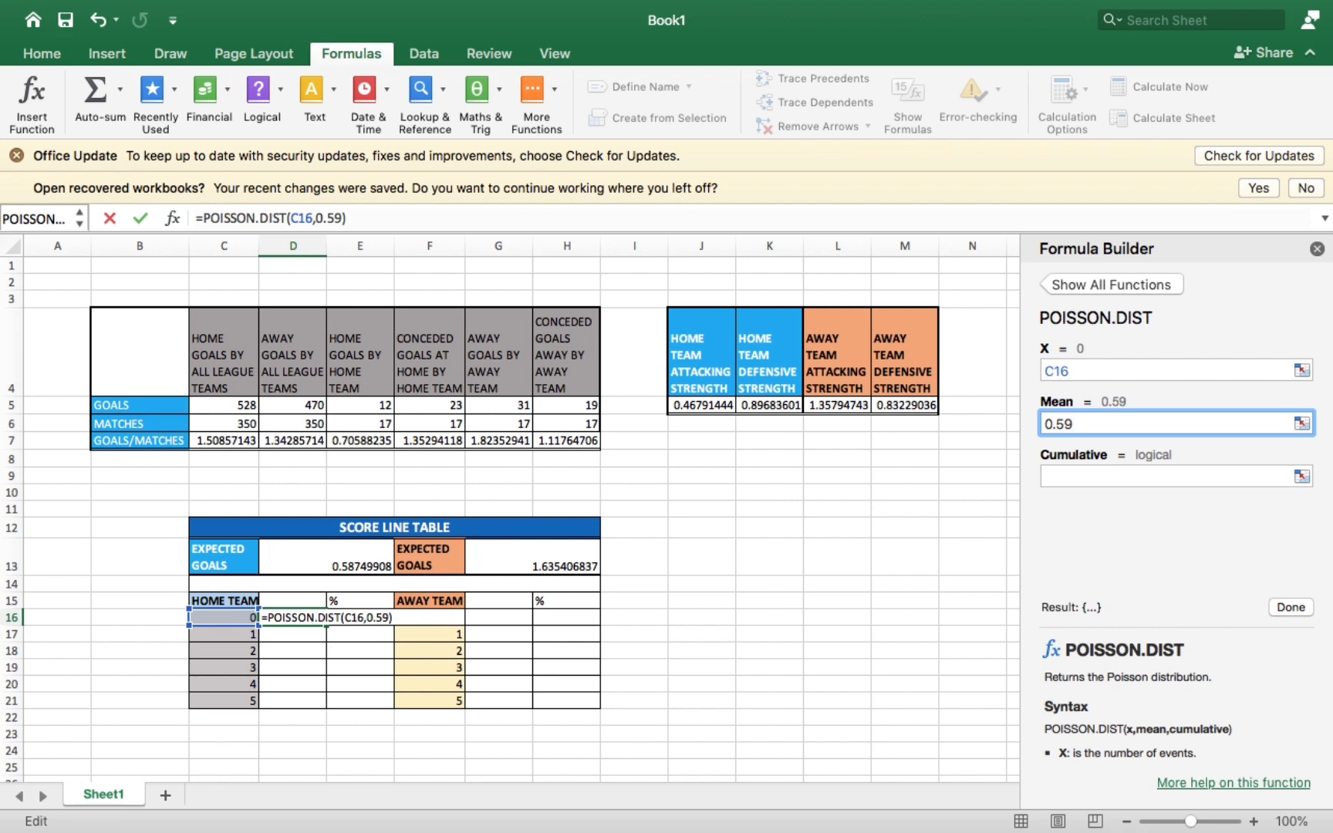
{"action": "left_click", "coordinate": [1069, 473]}
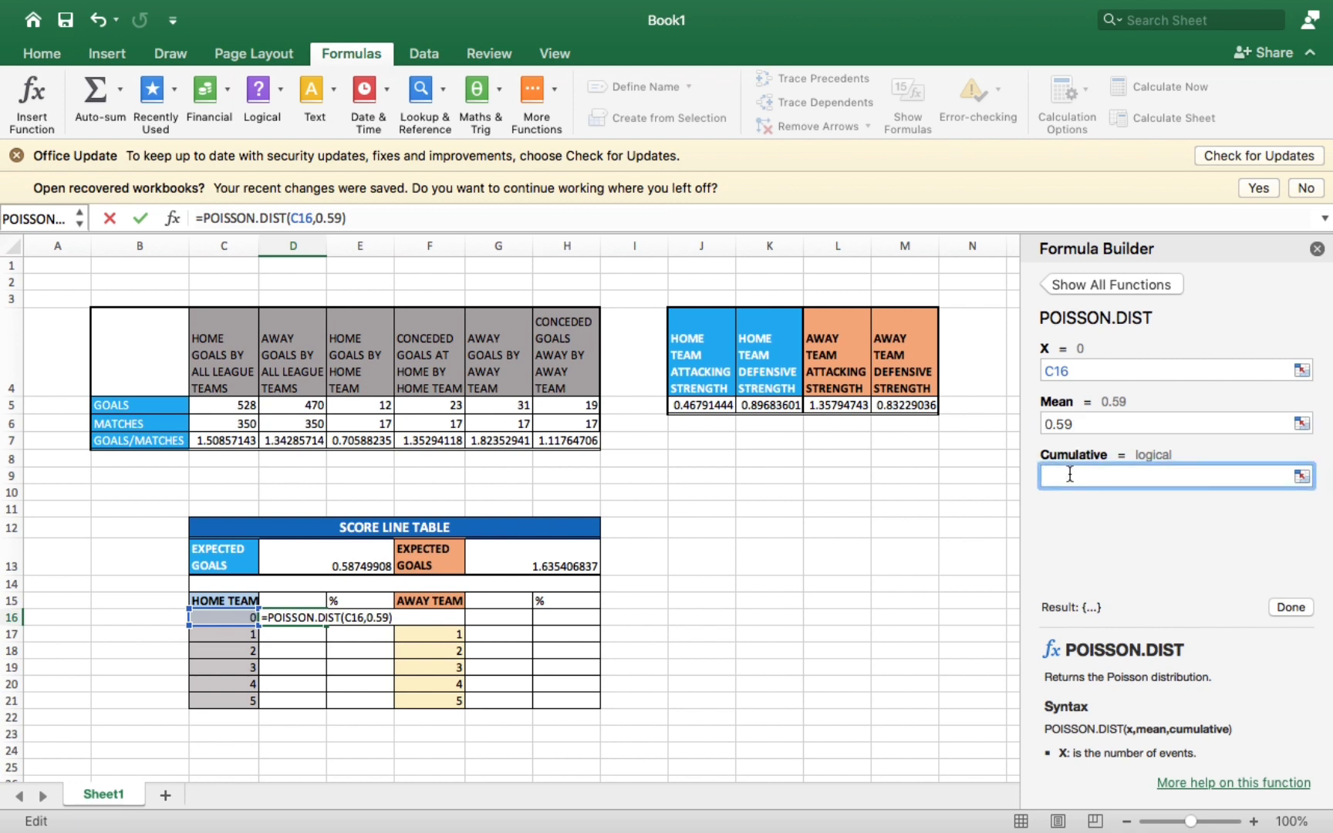
{"action": "type", "text": "false"}
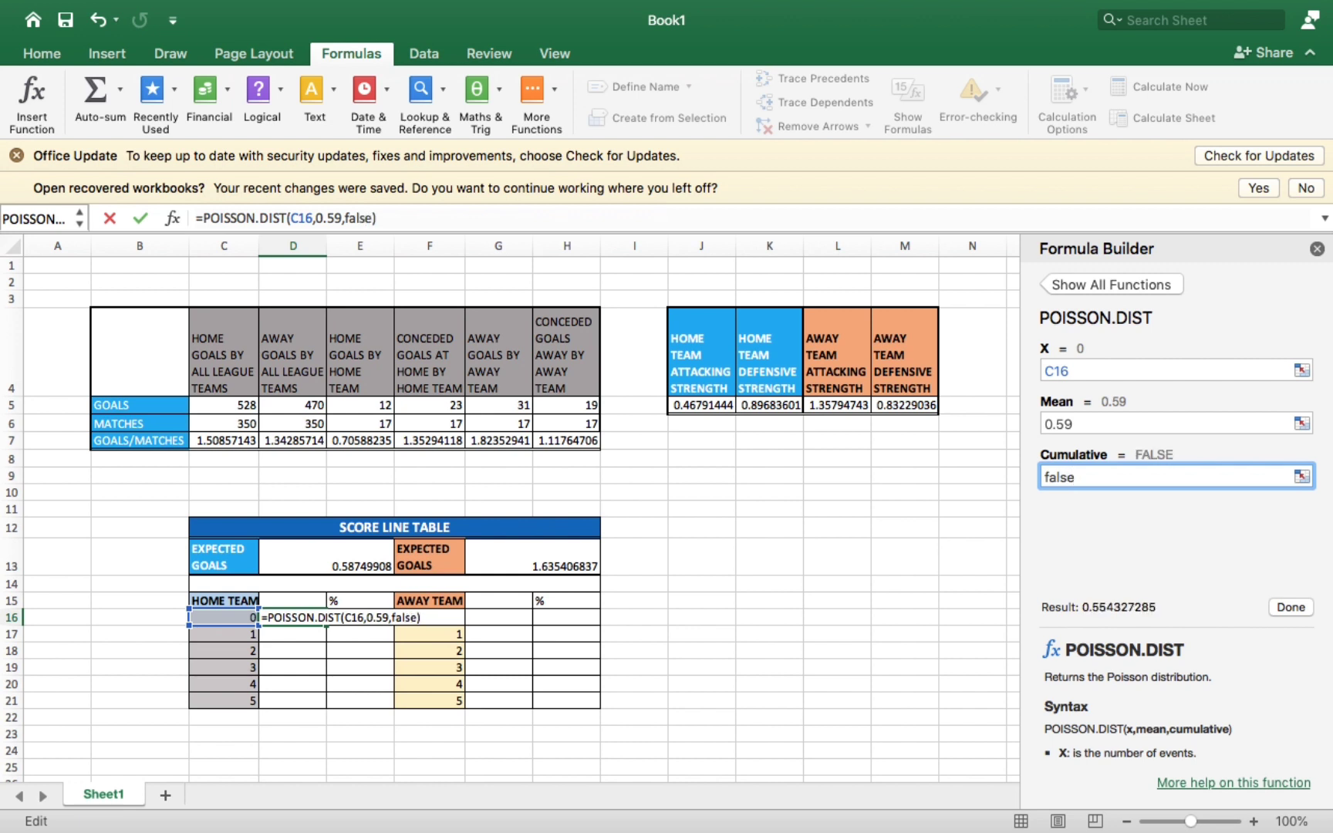
{"action": "left_click", "coordinate": [1291, 606]}
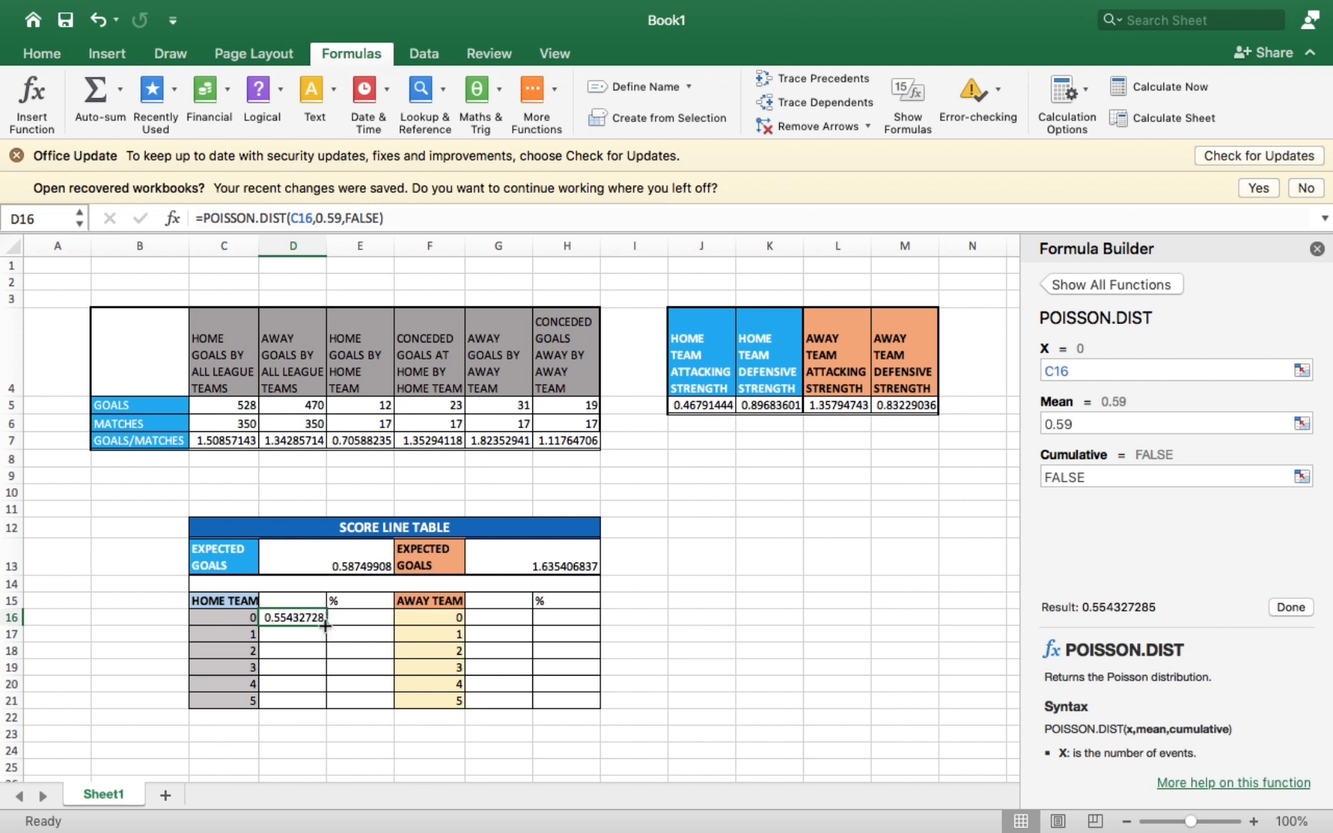
{"action": "left_click_drag", "start_coordinate": [325, 626], "coordinate": [324, 711]}
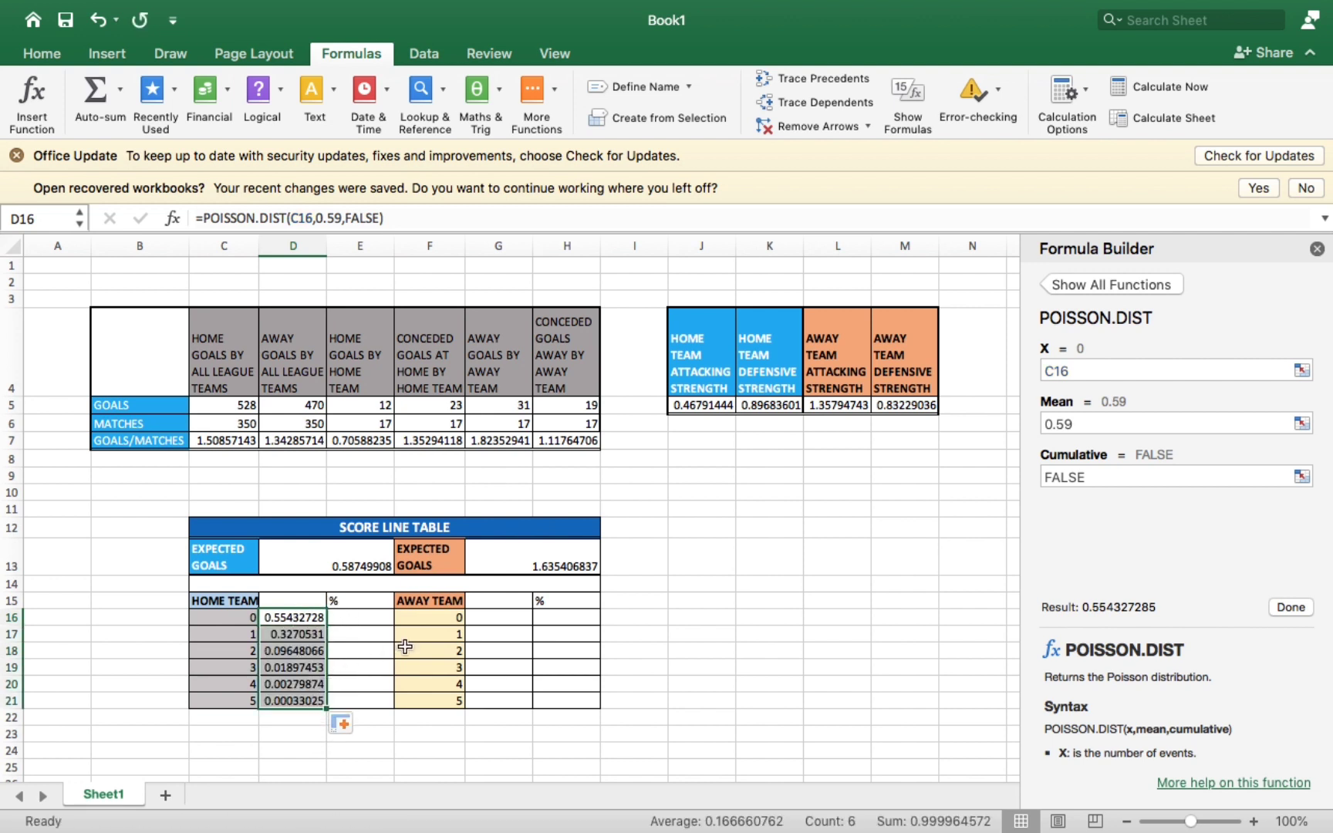
- Calculate the away team's goal probabilities in G16 using POISSON.DIST with X as F16, Mean 1.64 and Cumulative FALSE, and fill down to G21
{"action": "left_click", "coordinate": [486, 614]}
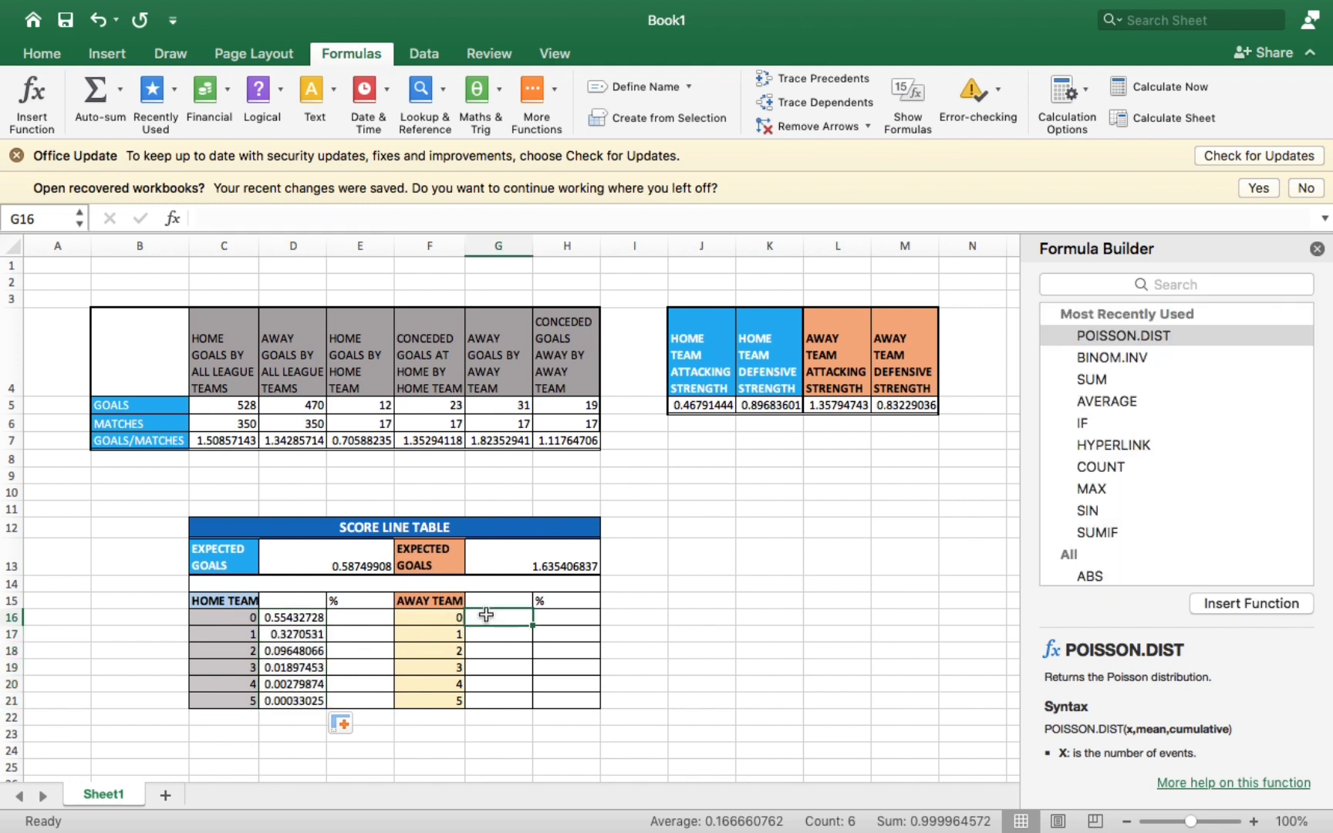
{"action": "type", "text": "="}
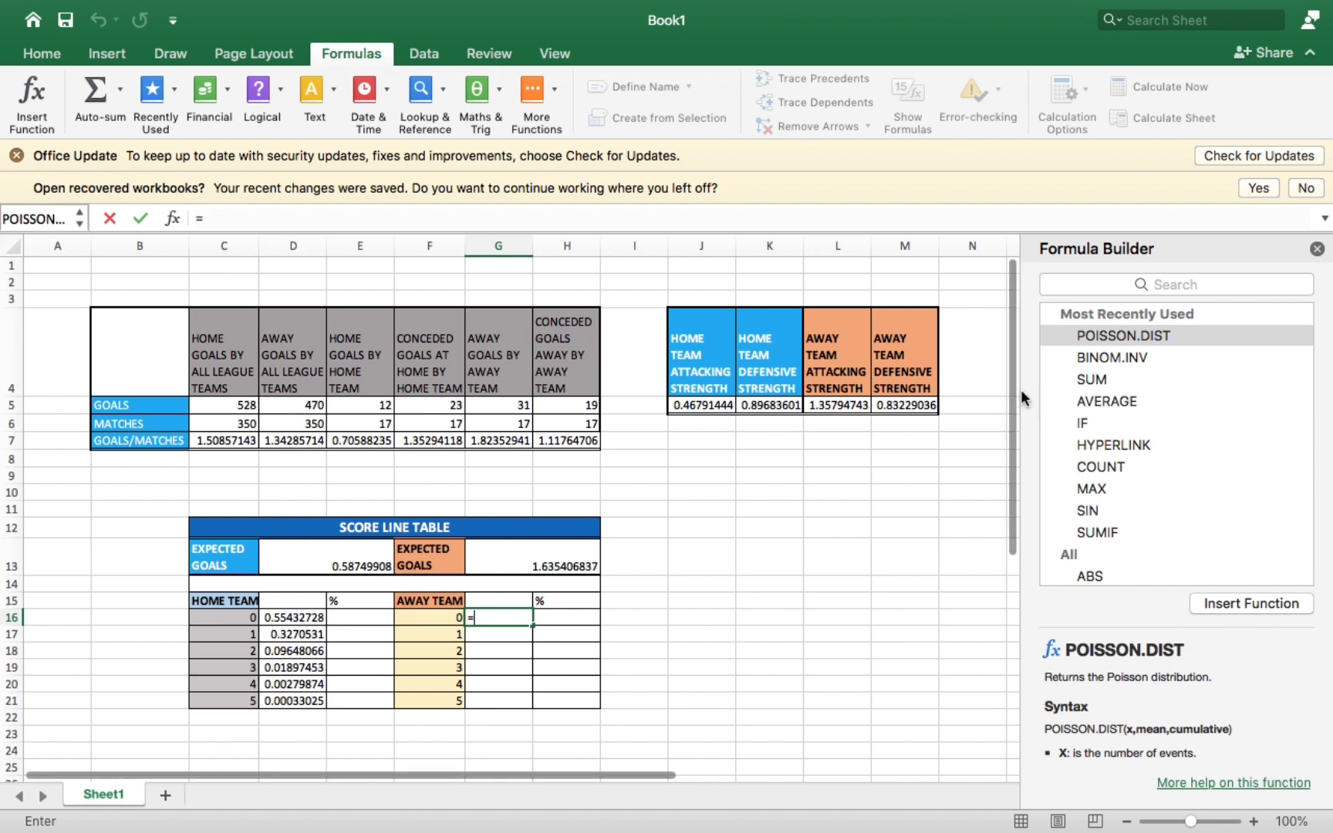
{"action": "left_click", "coordinate": [1091, 341]}
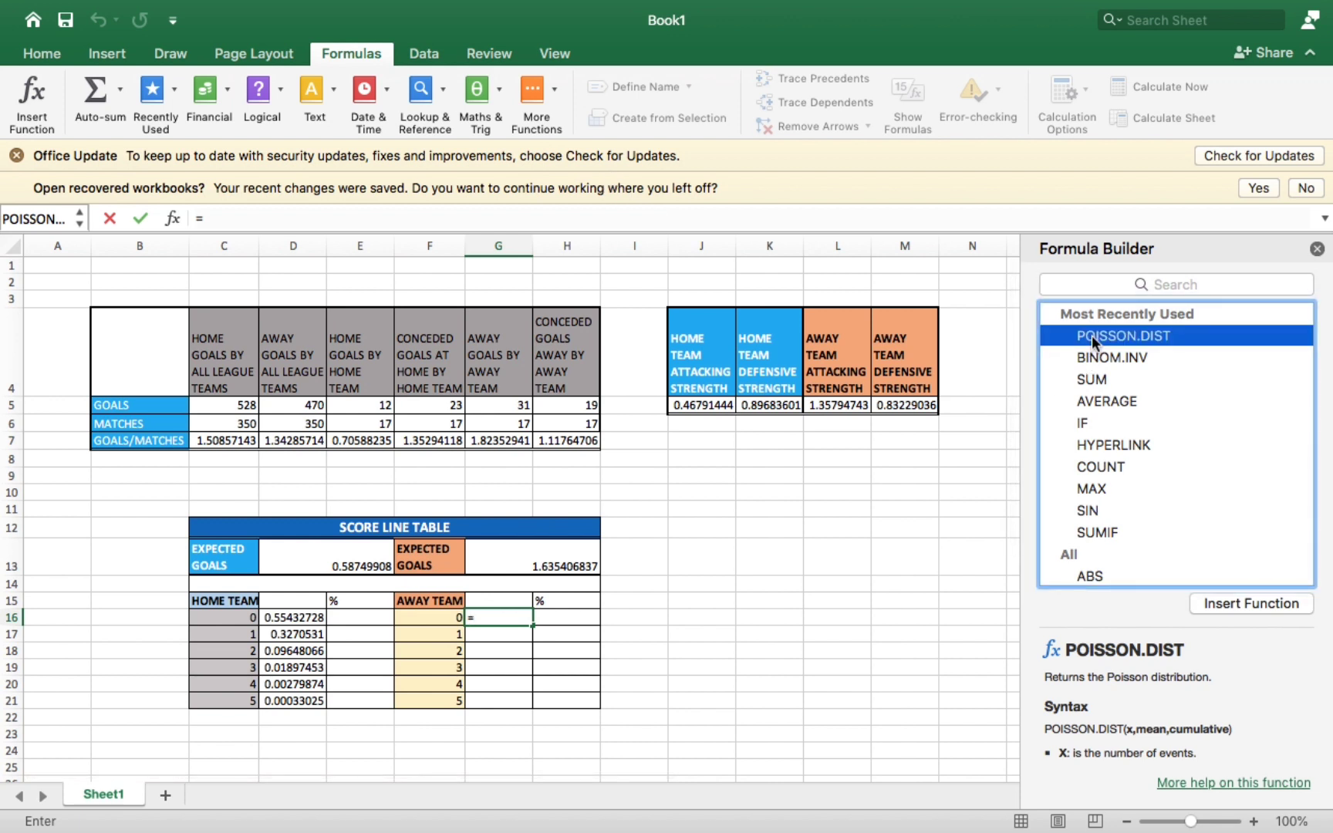
{"action": "left_click", "coordinate": [1251, 604]}
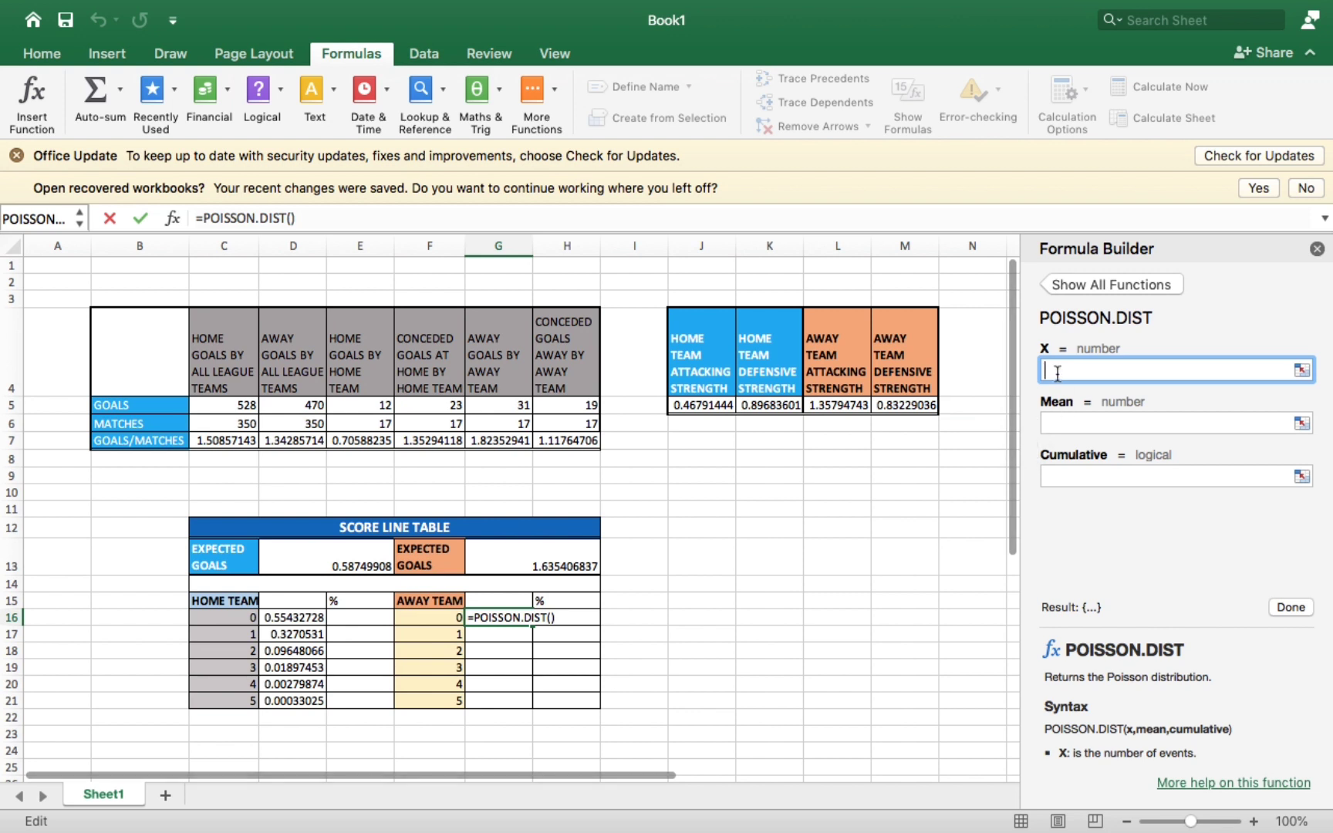
{"action": "left_click", "coordinate": [446, 616]}
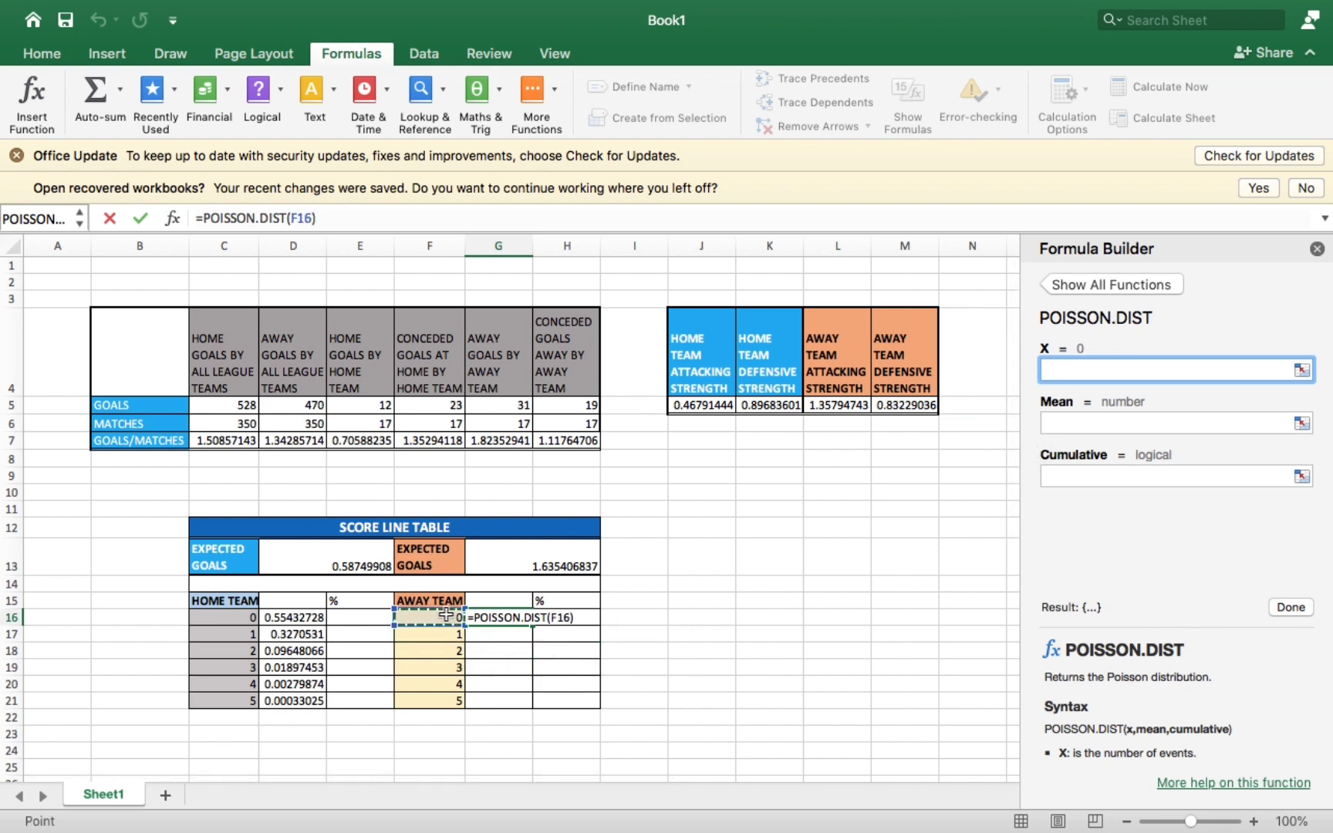
{"action": "left_click", "coordinate": [1065, 425]}
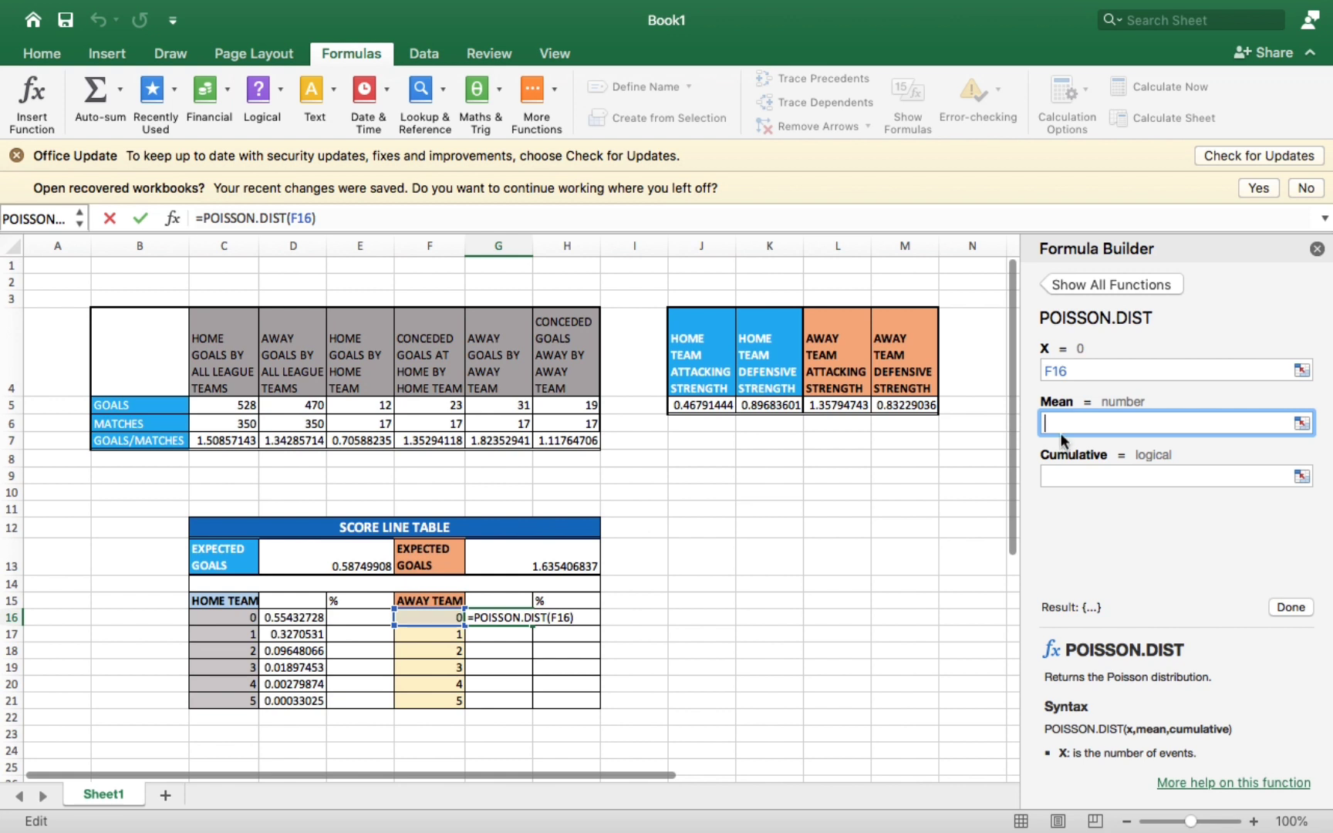
{"action": "type", "text": "1."}
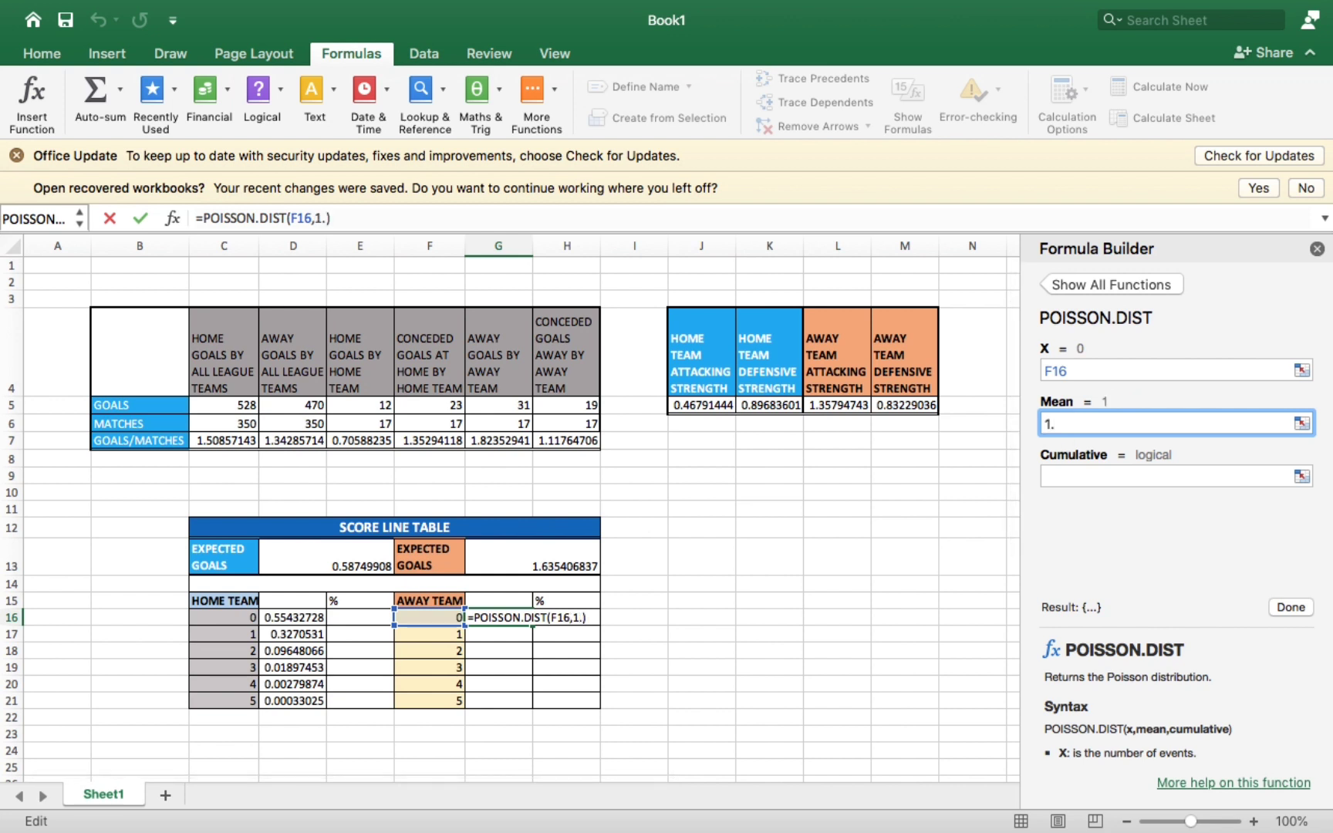
{"action": "type", "text": "64"}
{"action": "left_click", "coordinate": [1089, 476]}
{"action": "type", "text": "f"}
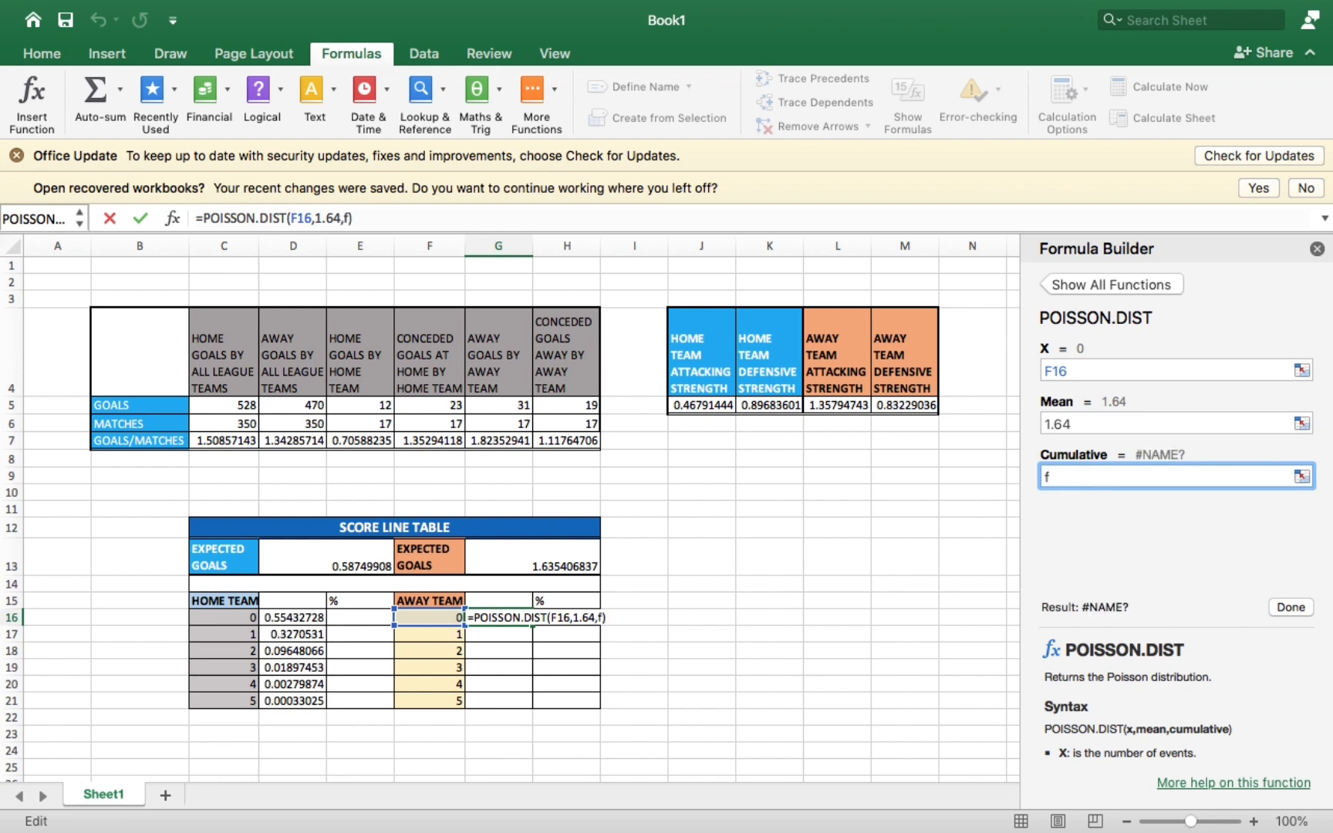
{"action": "type", "text": "alse"}
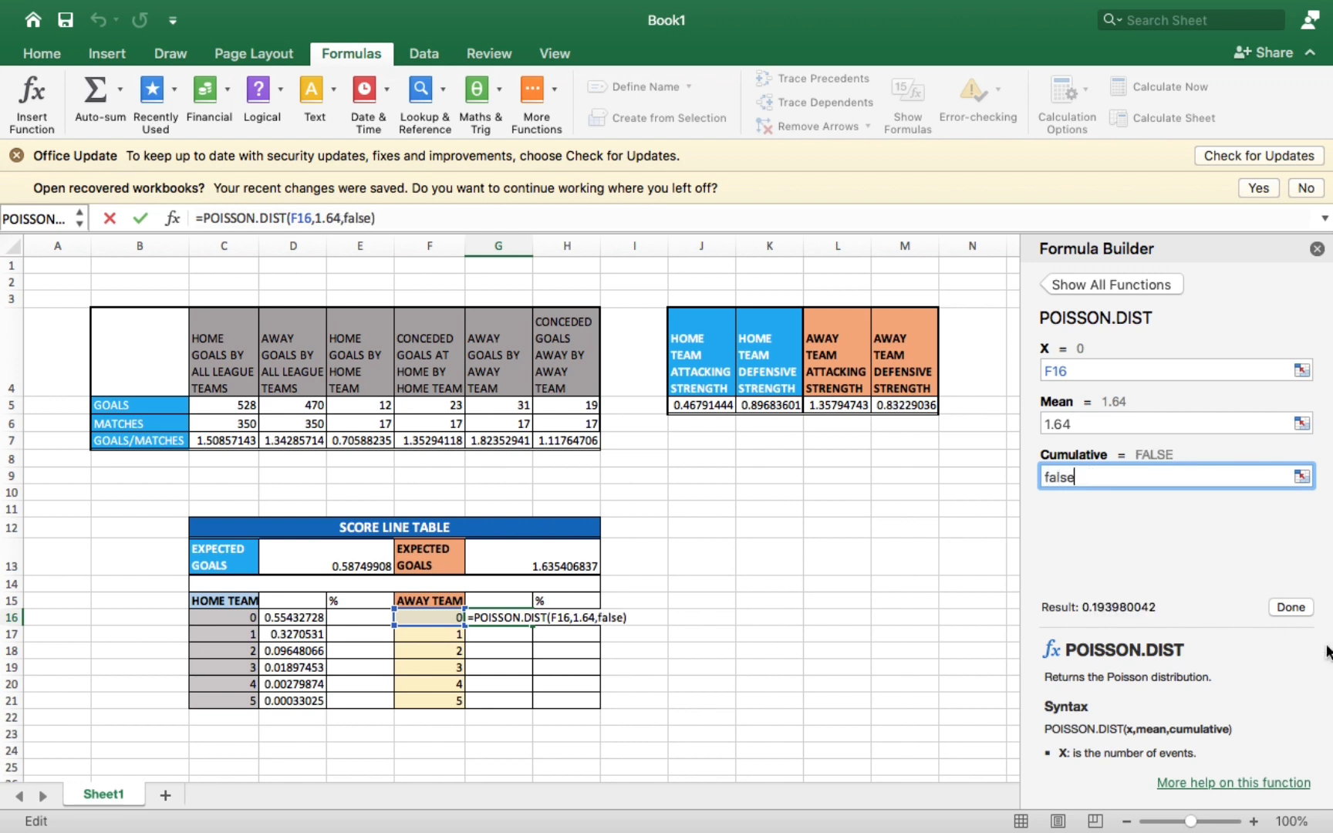
{"action": "left_click", "coordinate": [1293, 608]}
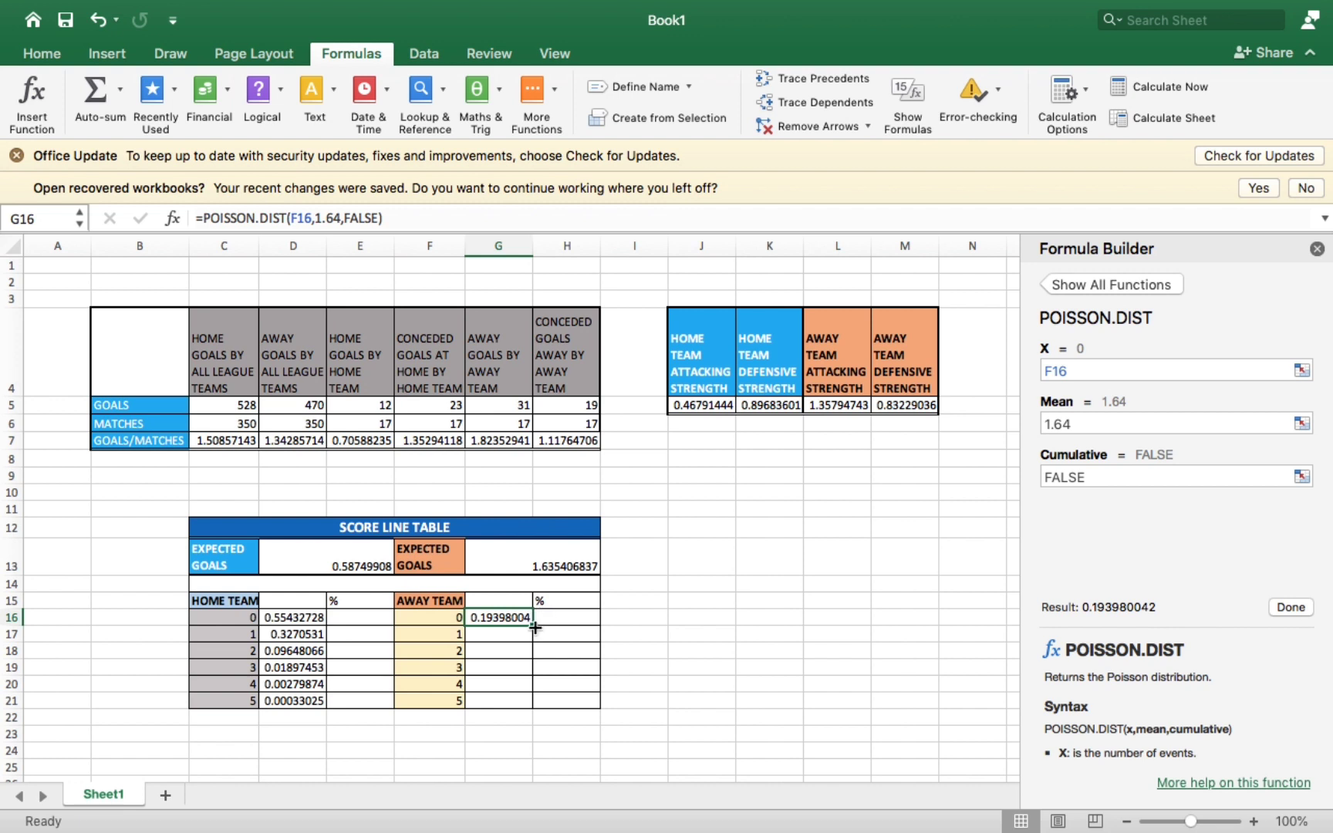
{"action": "left_click_drag", "start_coordinate": [534, 627], "coordinate": [534, 710]}
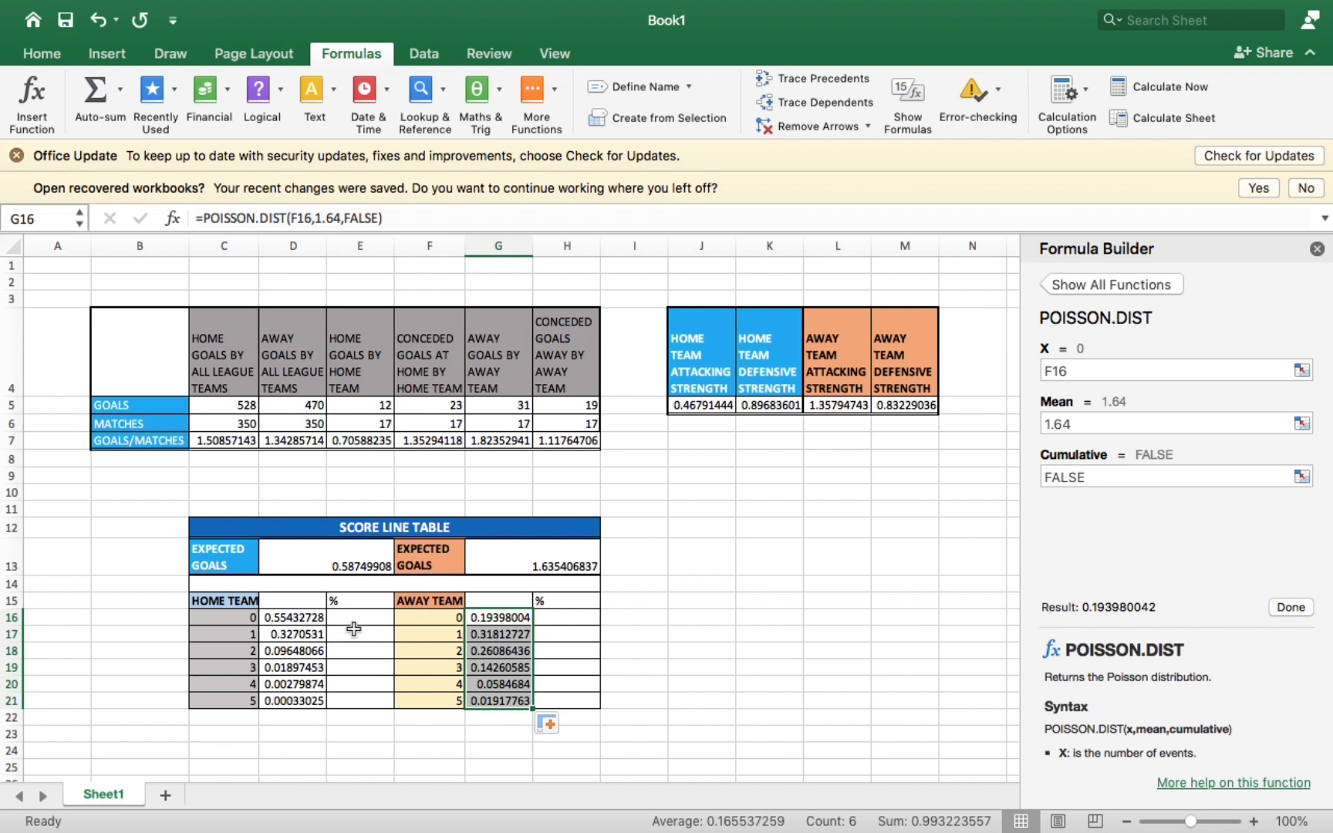
- Total the home probabilities D16:D21 in D22 and the away probabilities G16:G21 in G22 with AutoSum
{"action": "left_click", "coordinate": [276, 721]}
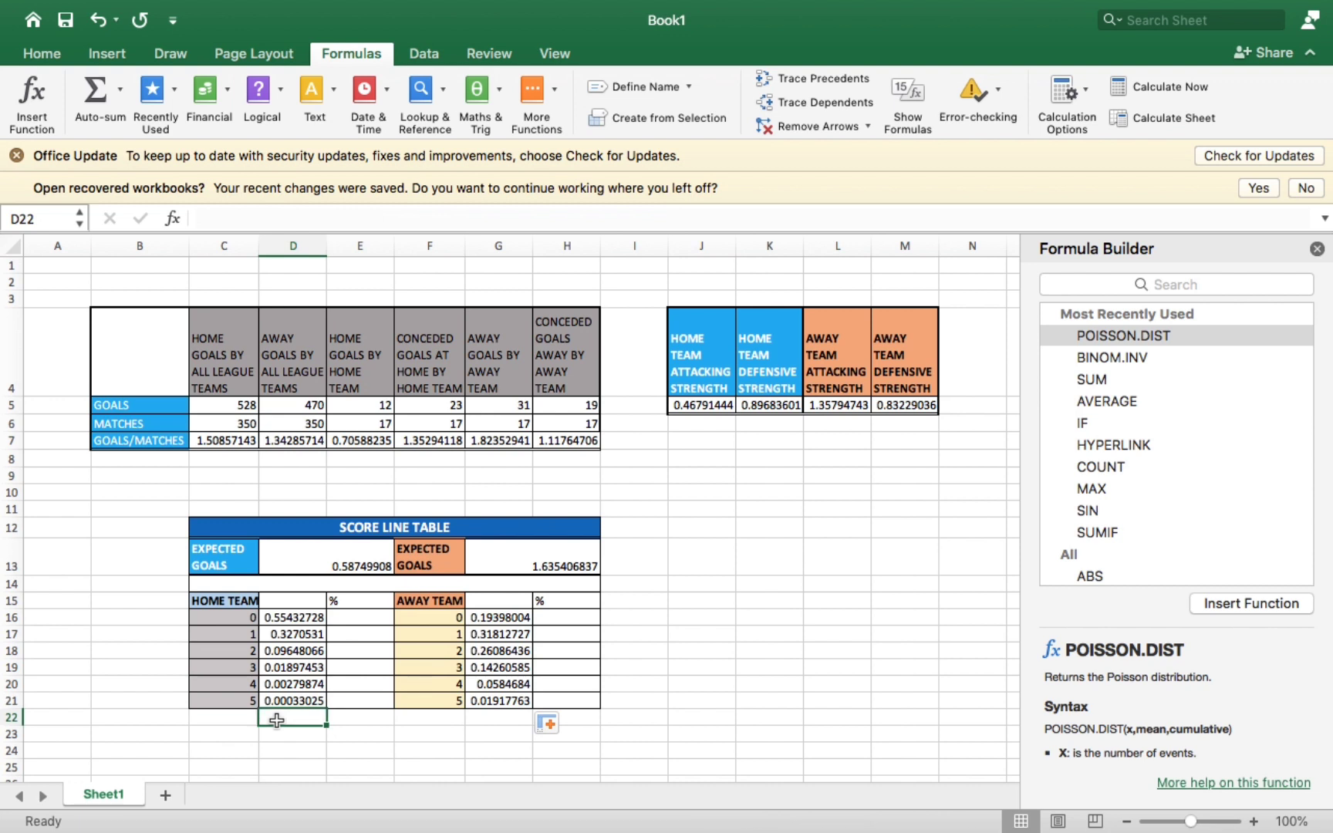
{"action": "type", "text": "="}
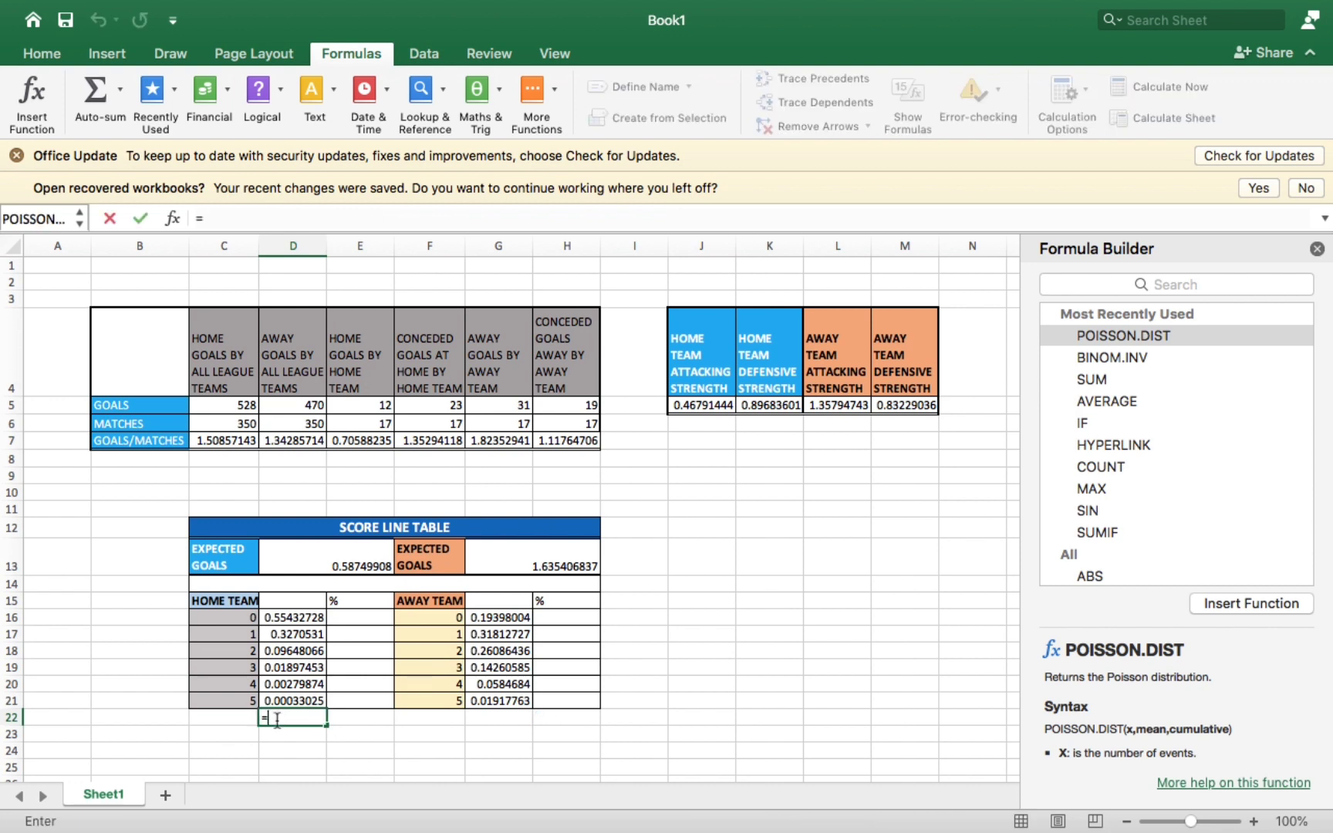
{"action": "left_click", "coordinate": [93, 92]}
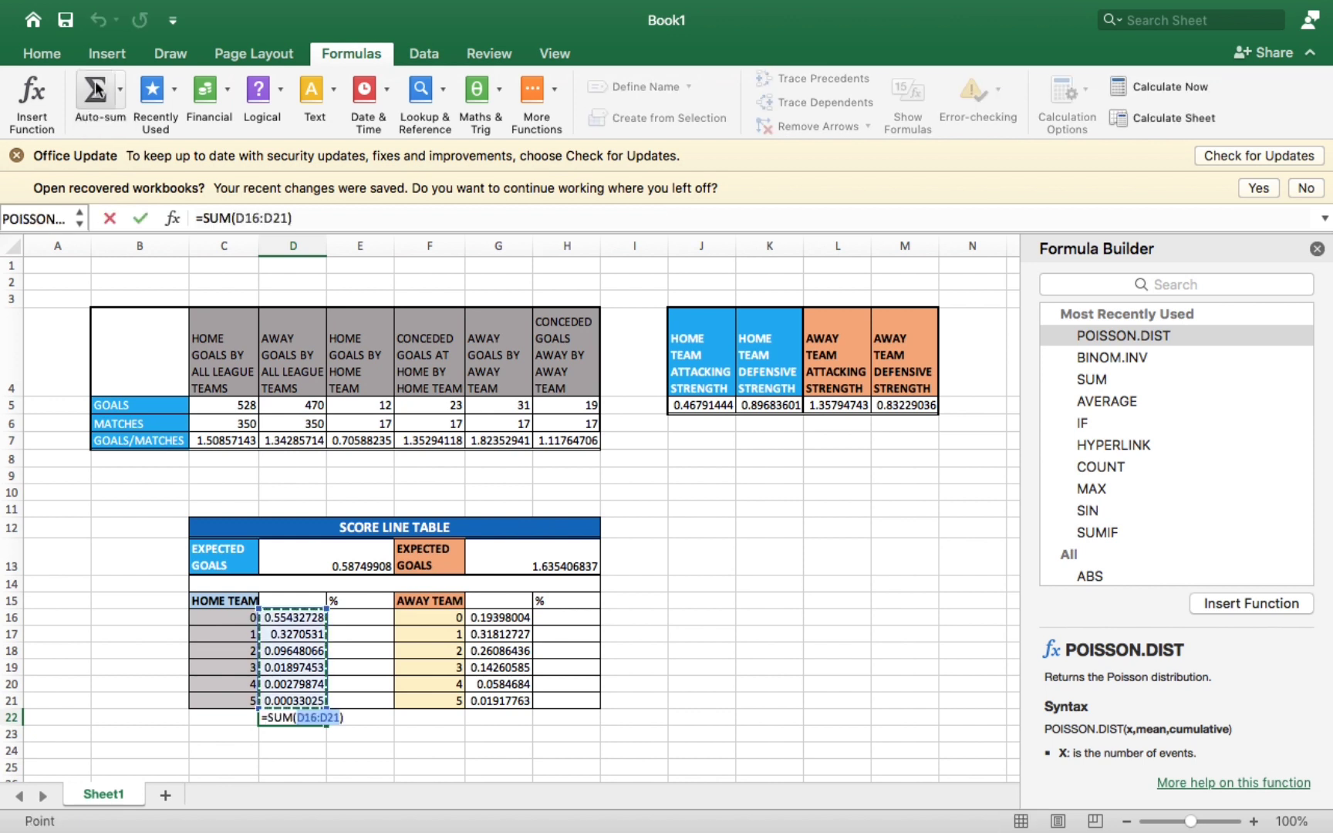
{"action": "key", "text": "Return"}
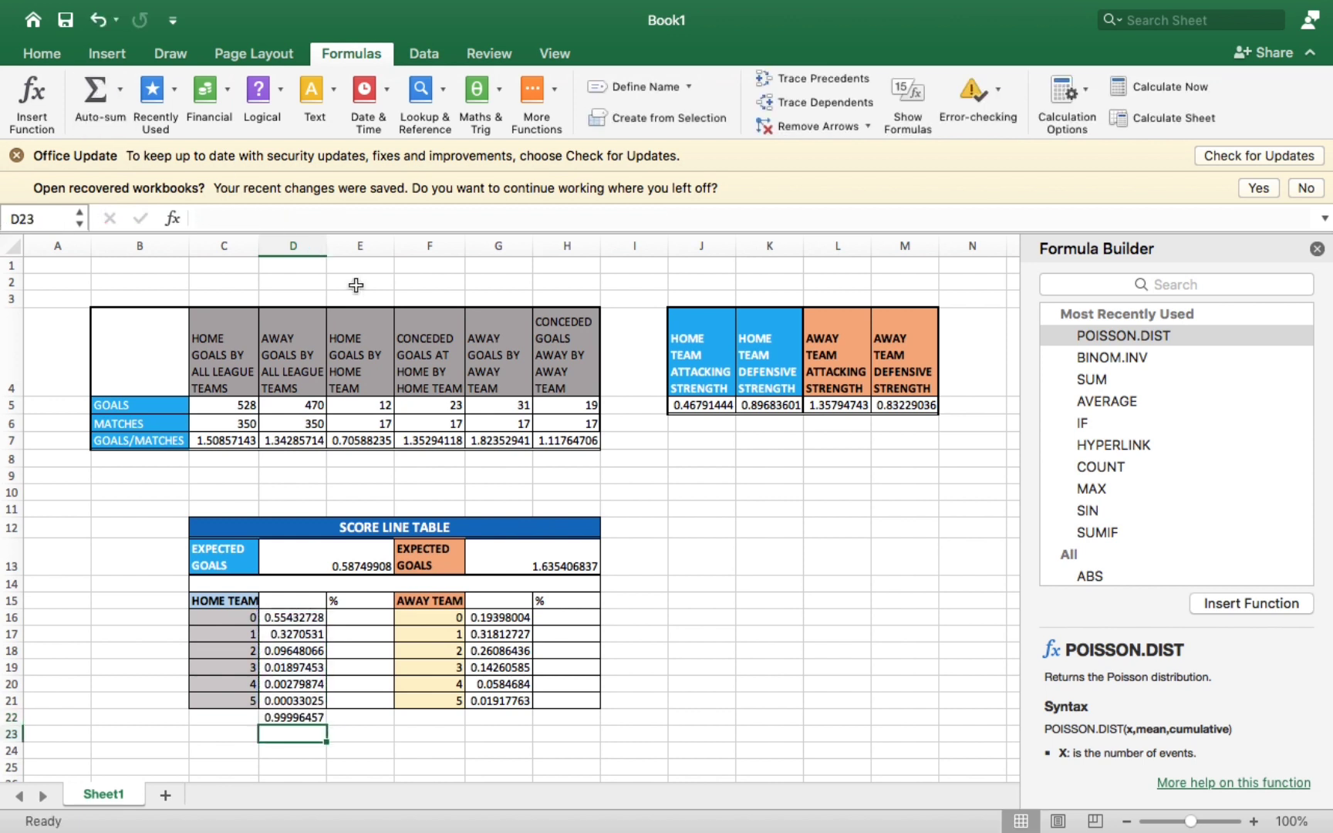
{"action": "left_click", "coordinate": [494, 718]}
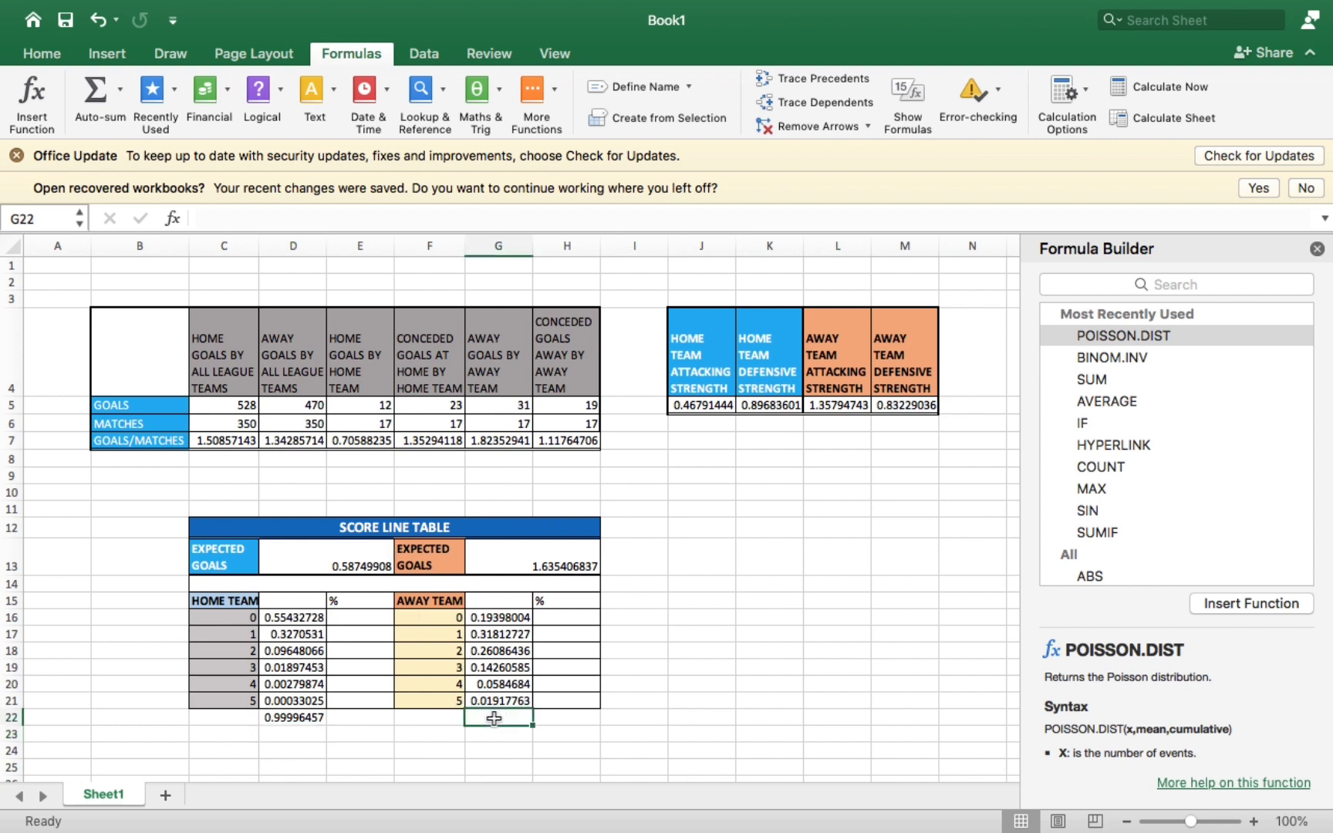
{"action": "type", "text": "="}
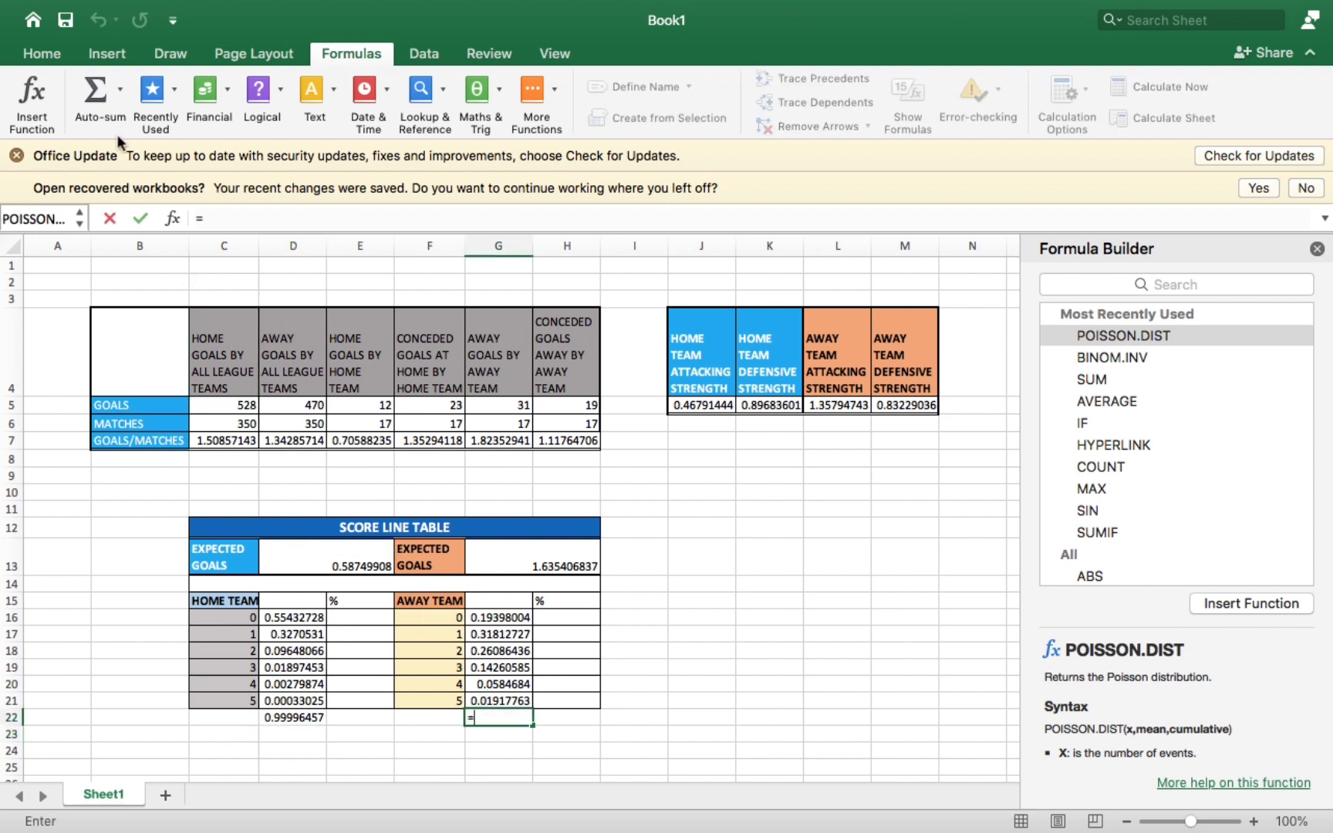
{"action": "left_click", "coordinate": [93, 100]}
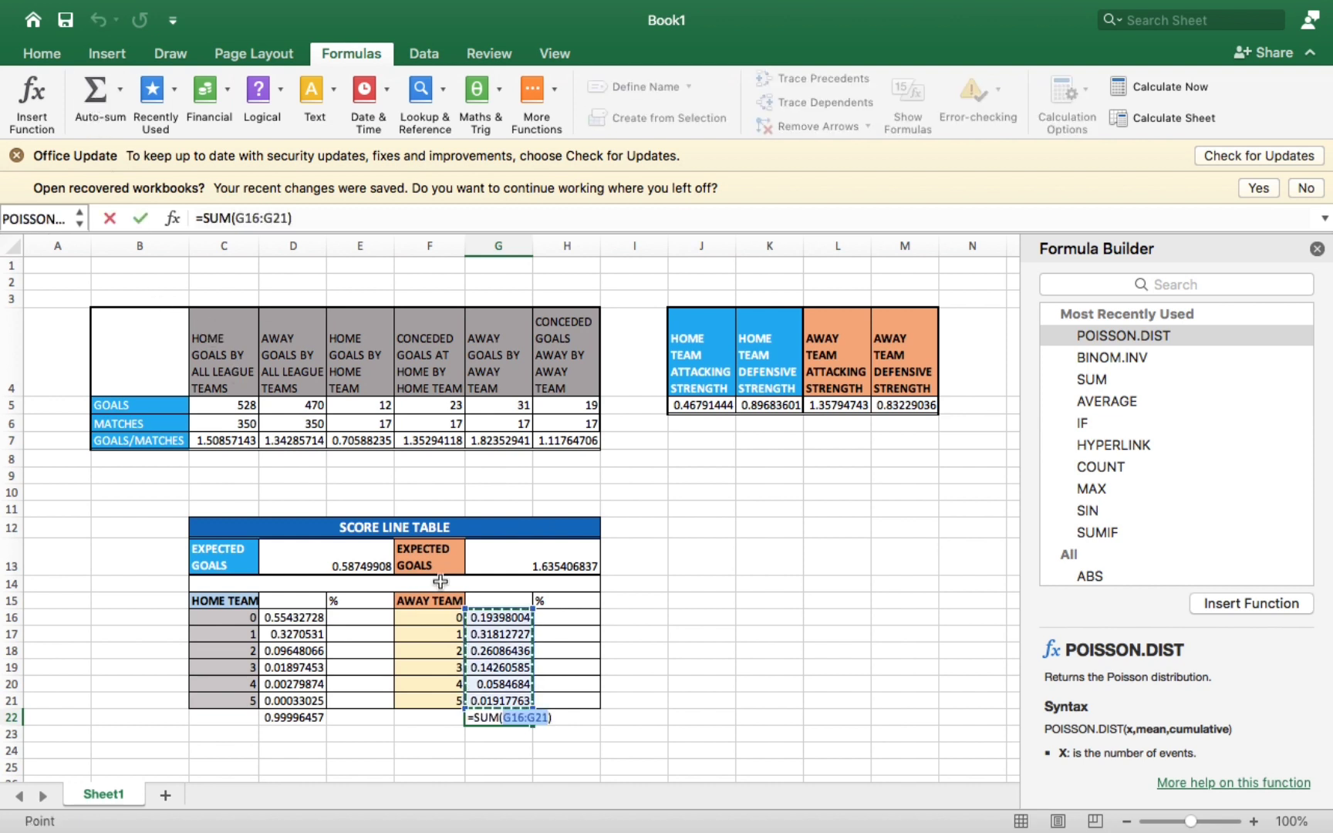
{"action": "key", "text": "Return"}
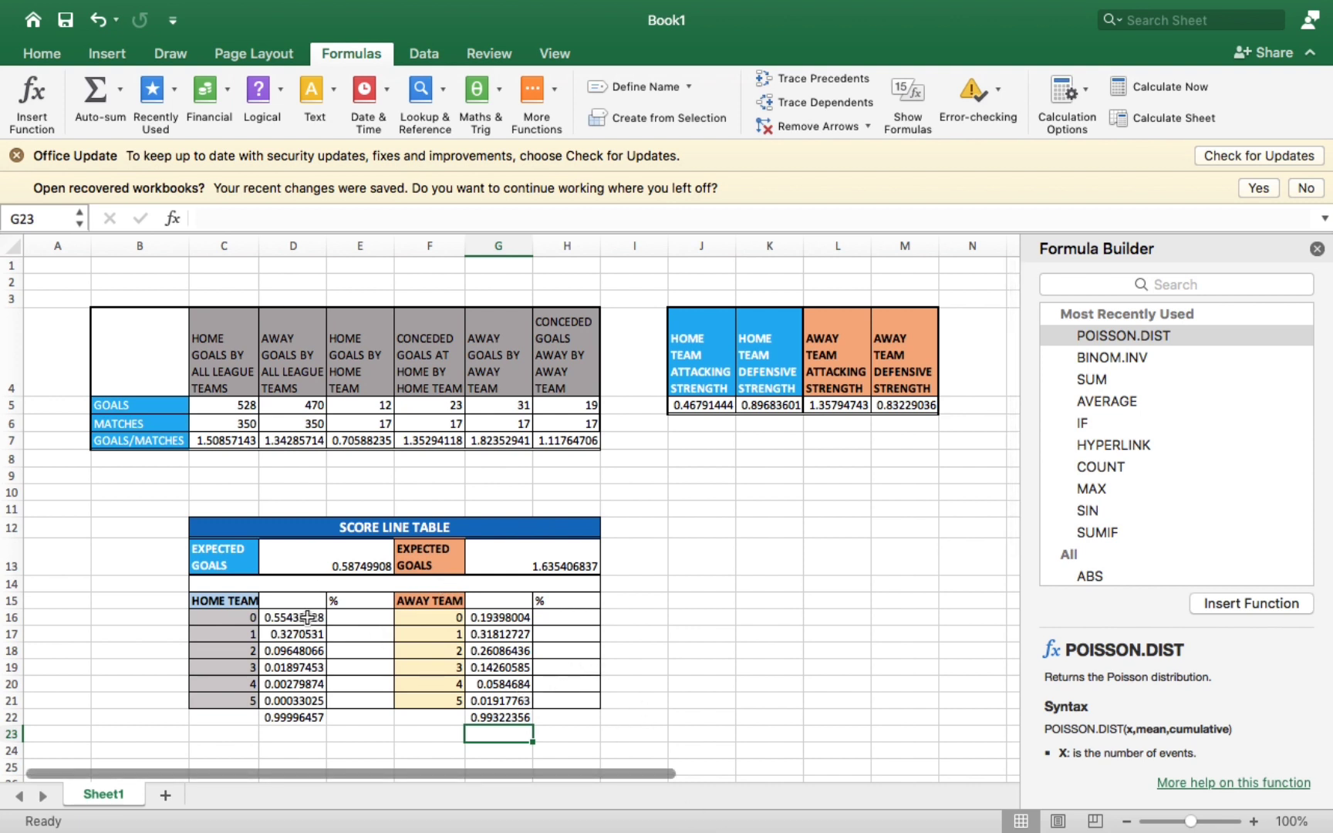
- Calculate the home team's percentage for 0 goals in E16 with the formula =D16*100/D22
{"action": "left_click", "coordinate": [347, 621]}
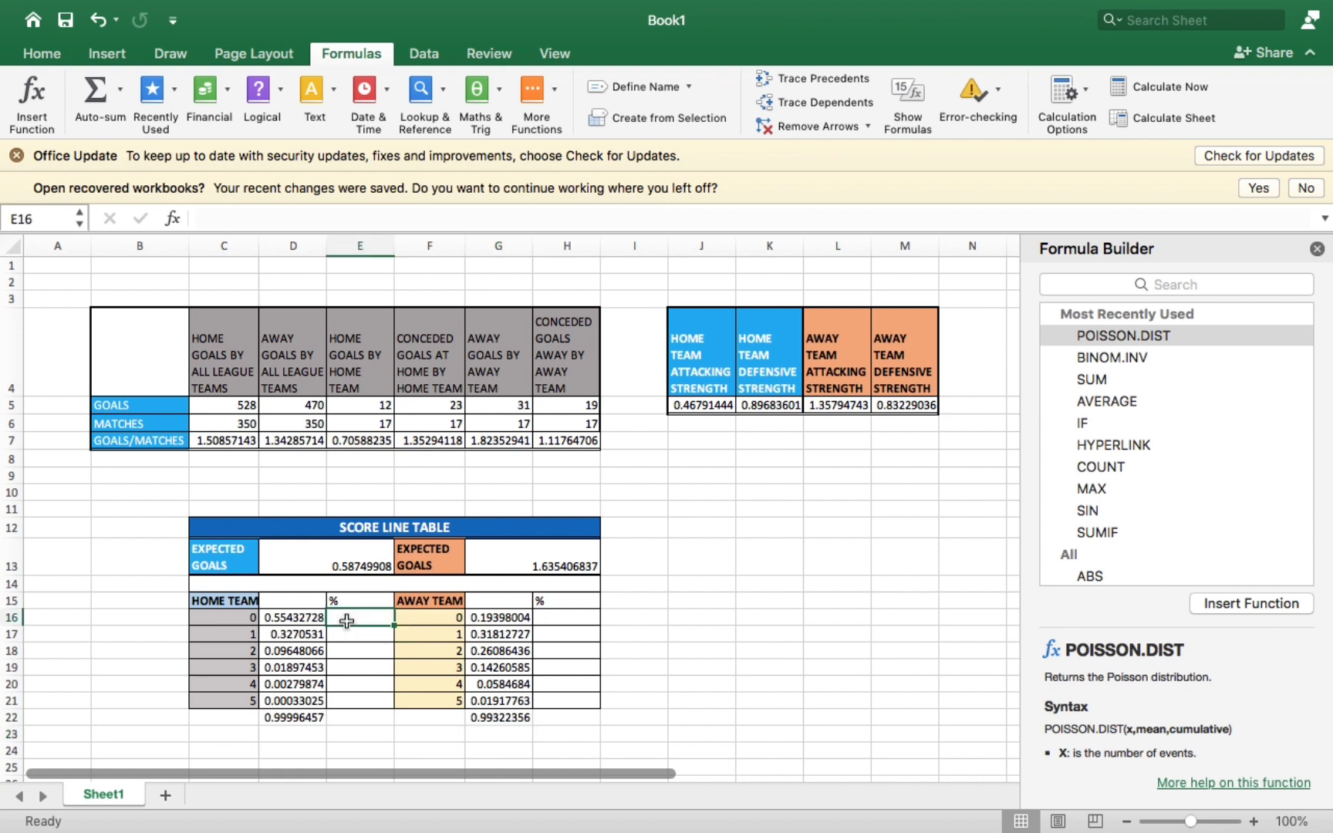
{"action": "type", "text": "="}
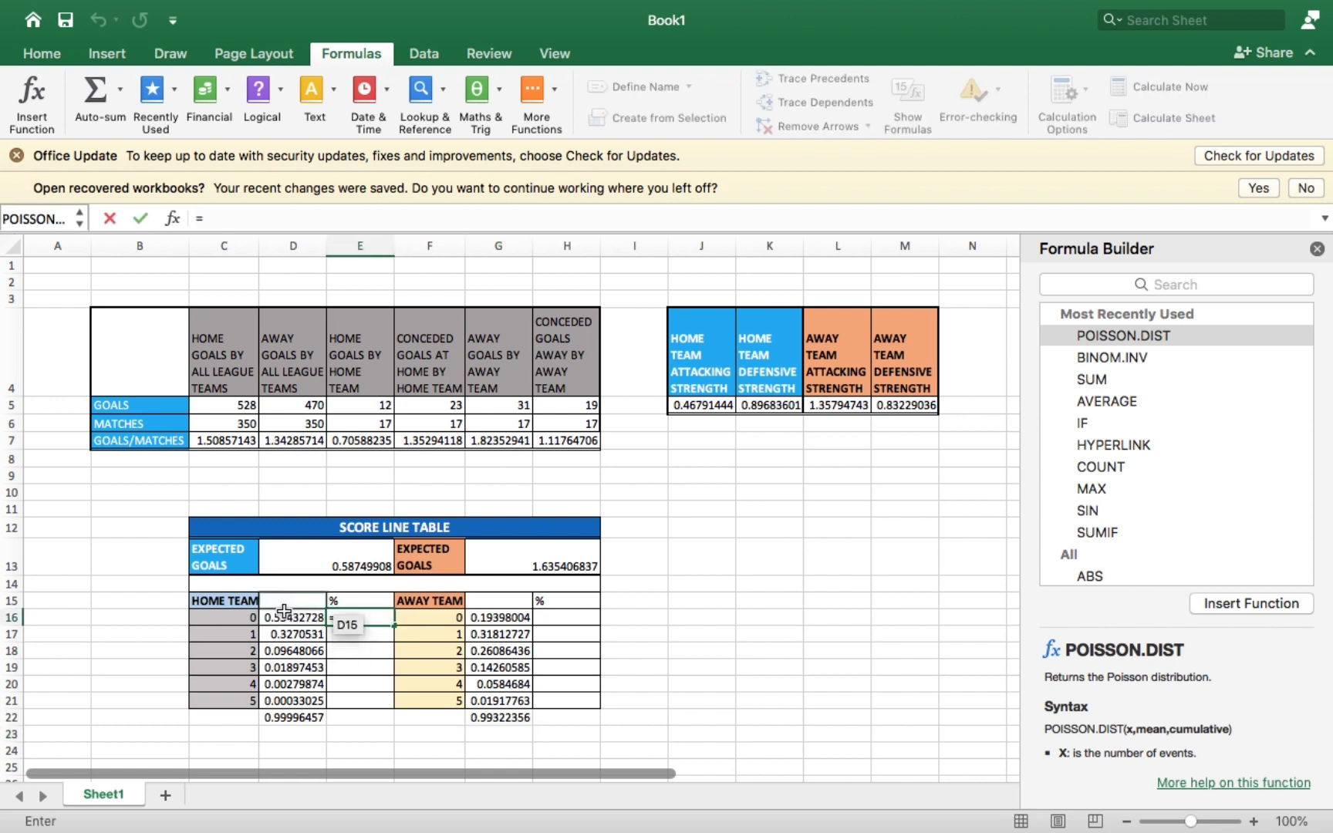
{"action": "left_click", "coordinate": [284, 615]}
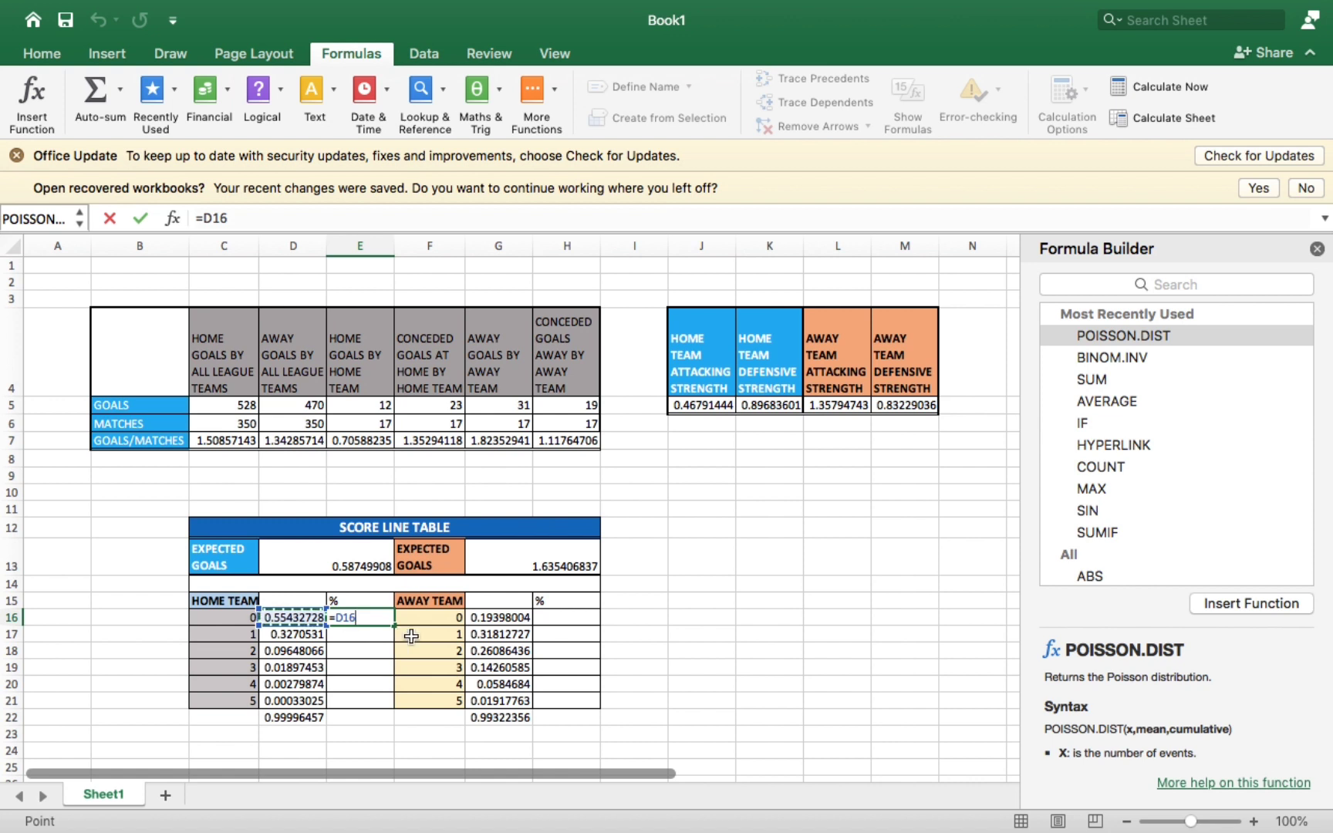
{"action": "type", "text": "*100/"}
{"action": "left_click", "coordinate": [295, 718]}
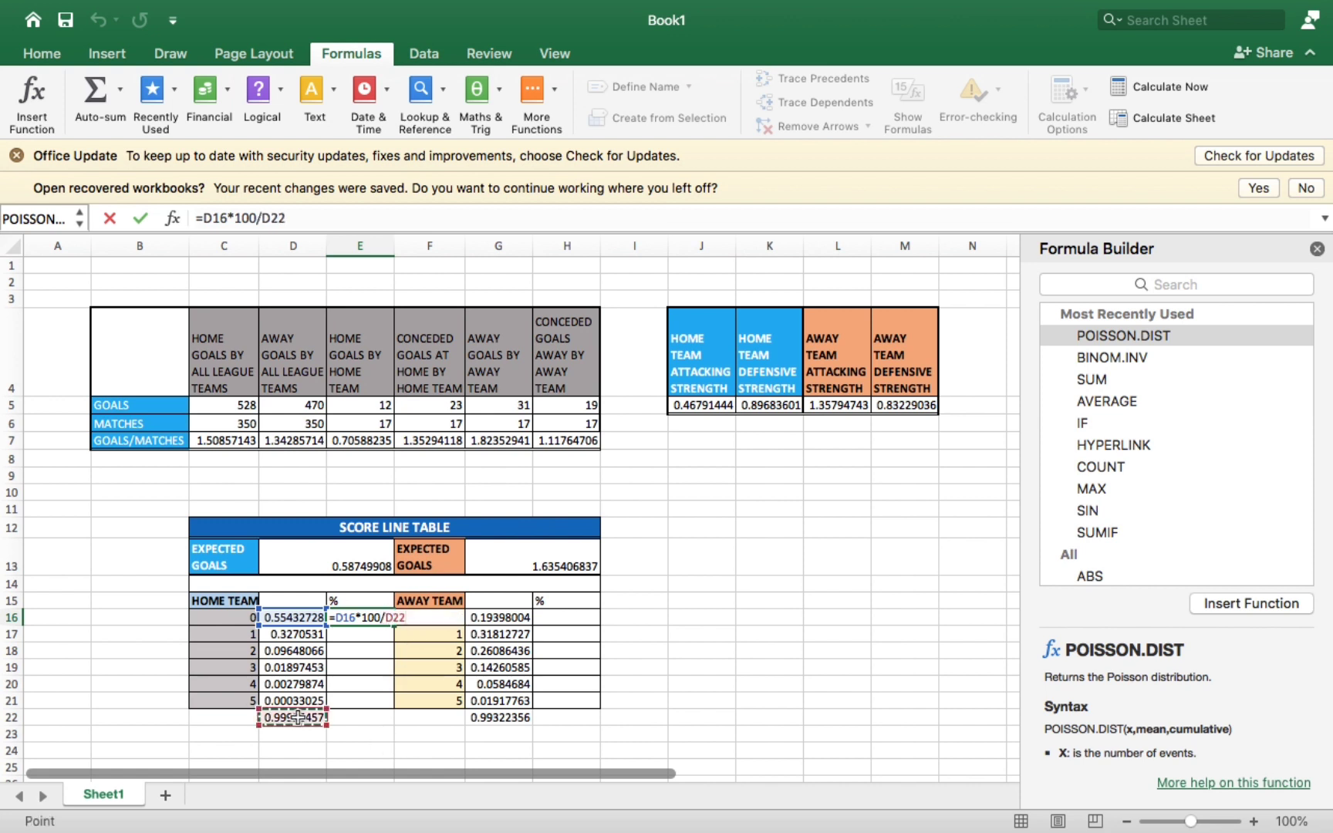
{"action": "key", "text": "Return"}
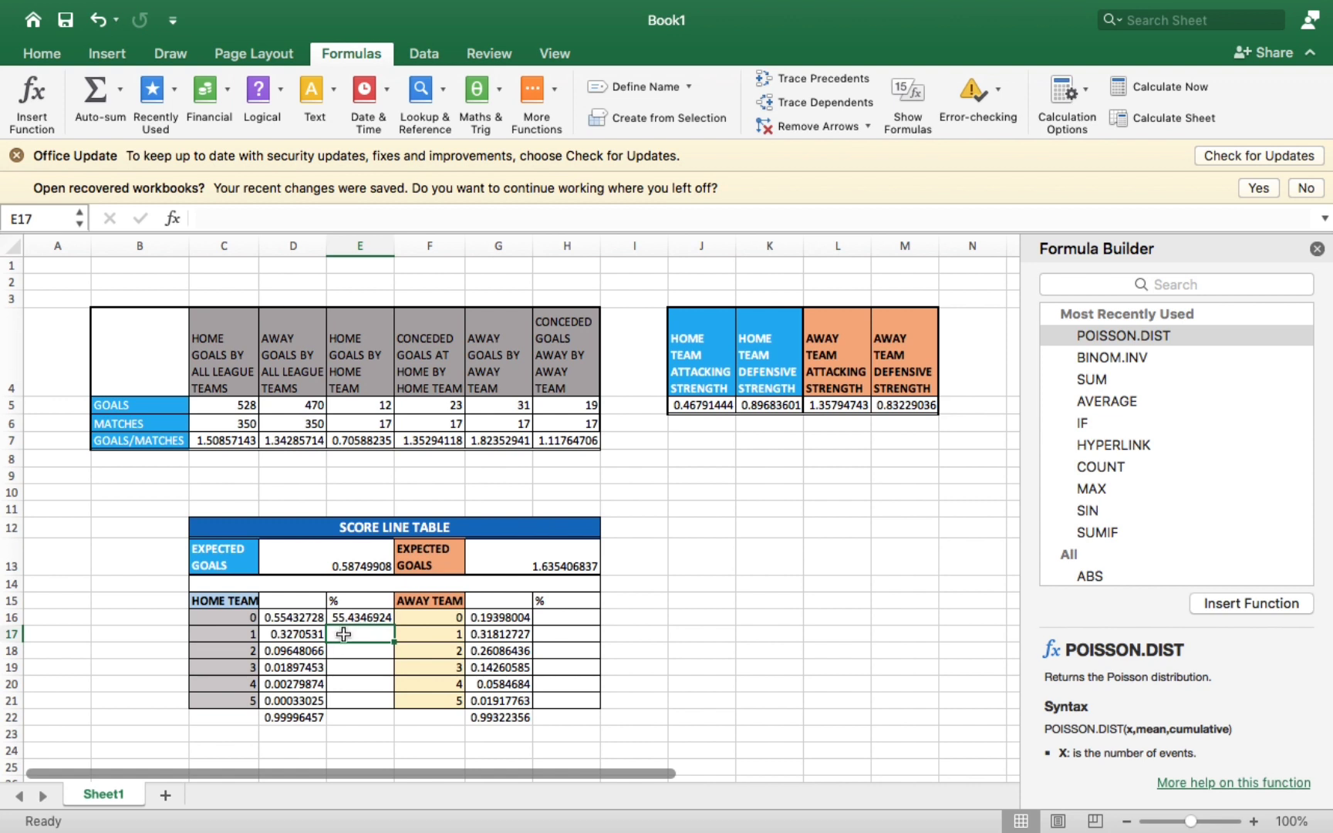
- Calculate the home team's percentage for 1 goal in E17 with the formula =D17*100/D22
{"action": "type", "text": "="}
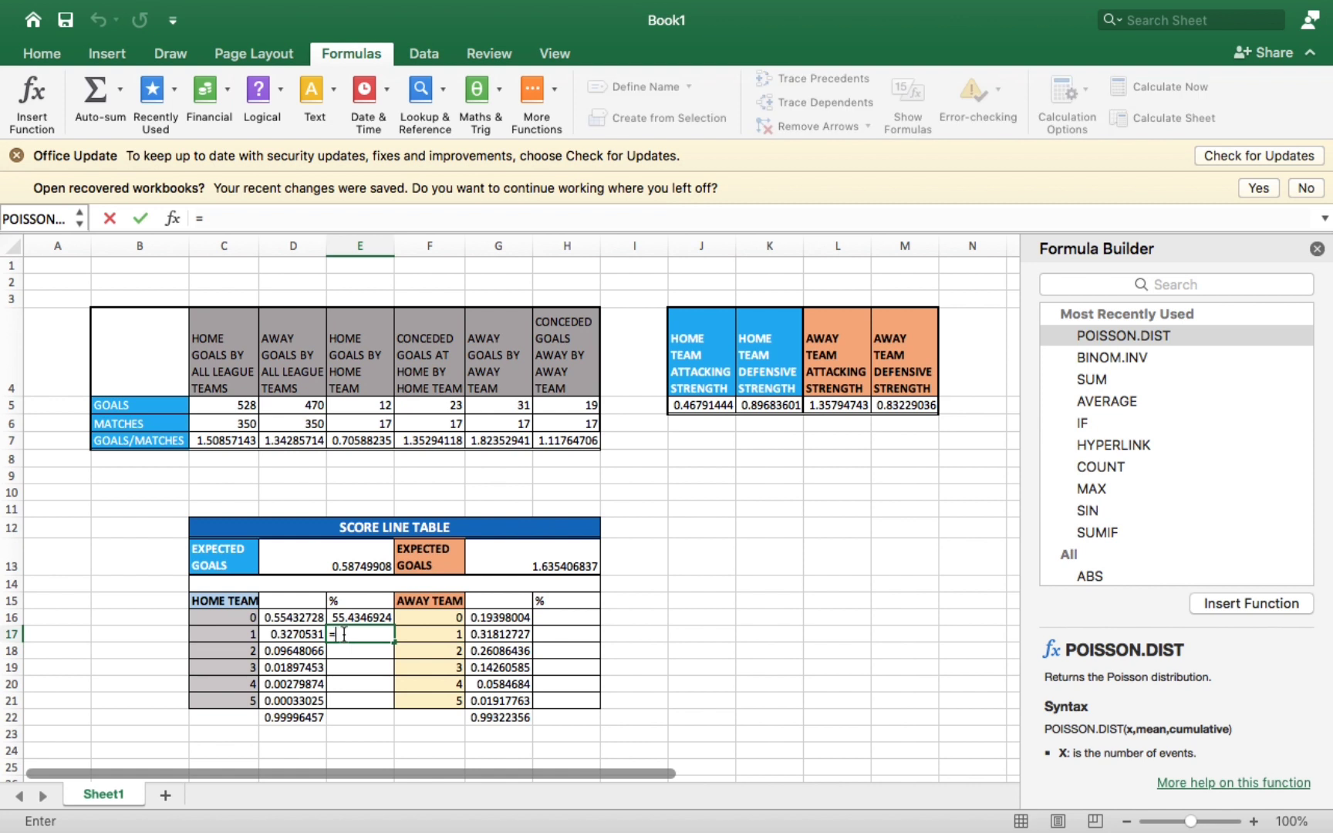
{"action": "left_click", "coordinate": [299, 634]}
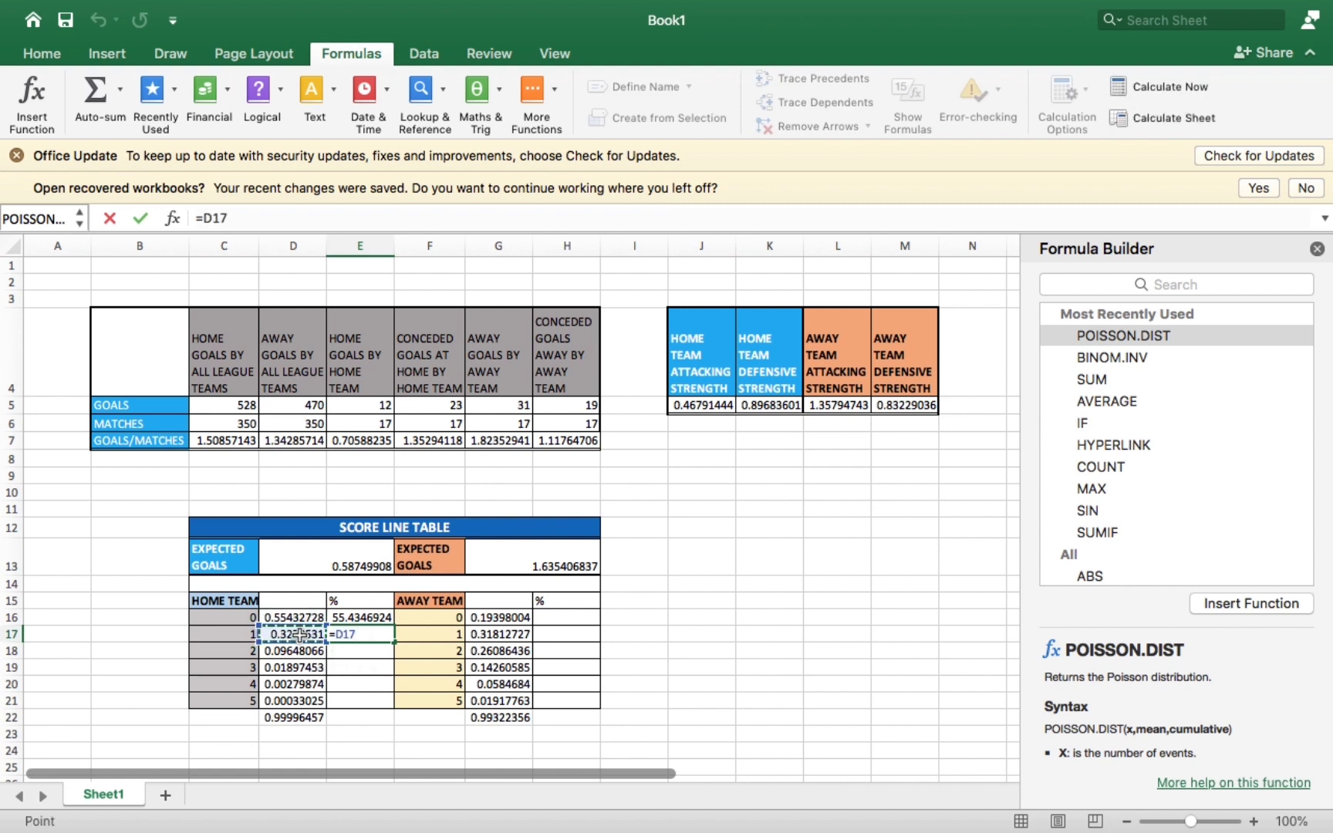
{"action": "type", "text": "*100/"}
{"action": "left_click", "coordinate": [282, 720]}
{"action": "key", "text": "Return"}
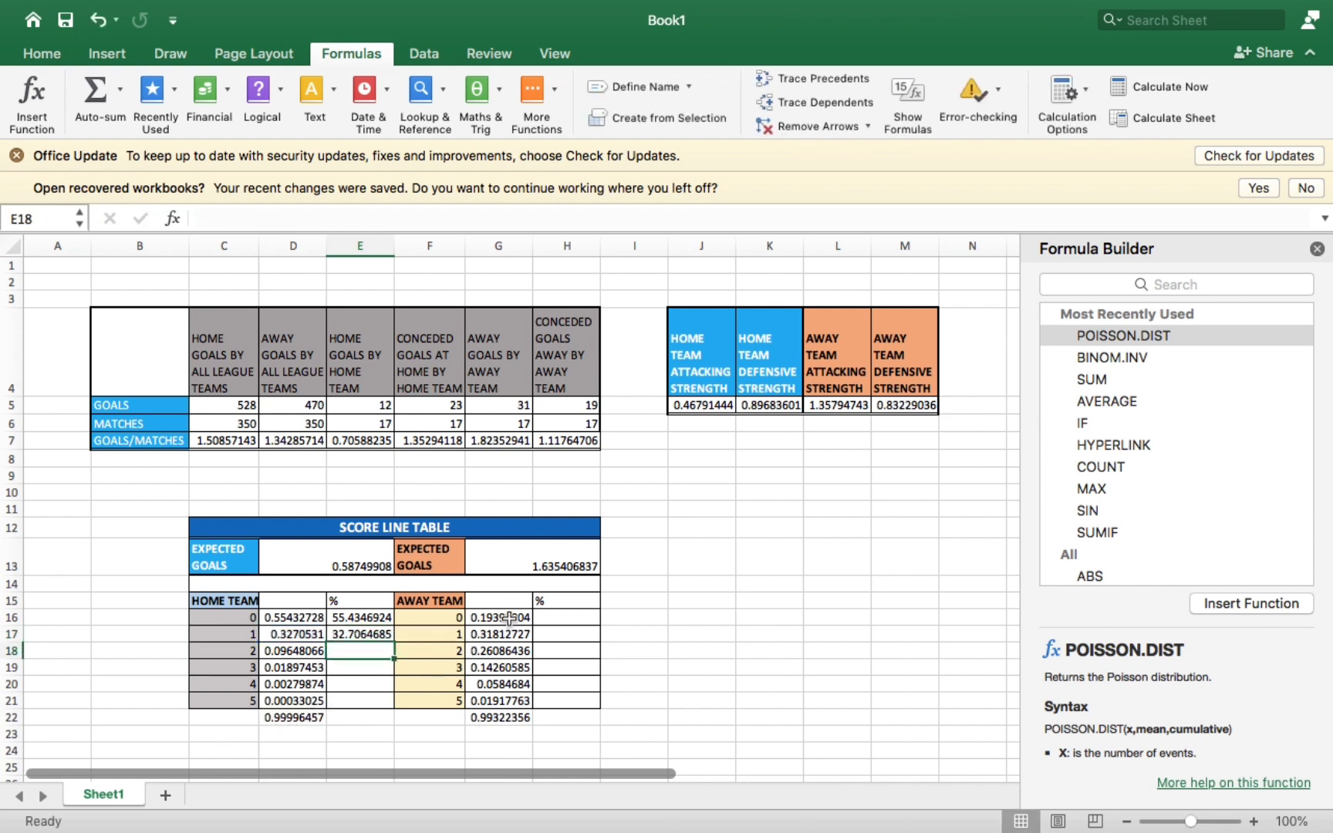
- Calculate the away team's percentage for 0 goals in H16 with the formula =G16*100/G22
{"action": "left_click", "coordinate": [553, 618]}
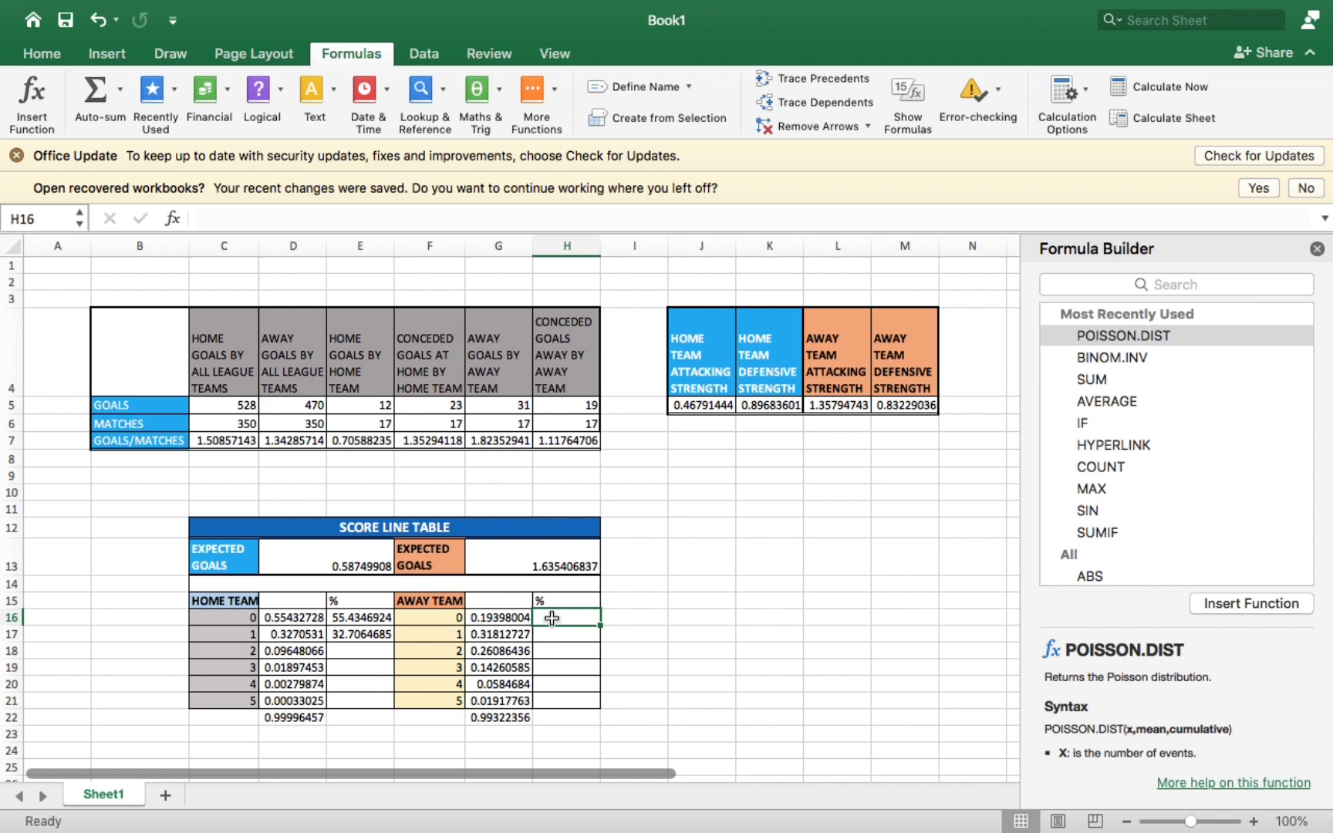
{"action": "type", "text": "="}
{"action": "left_click", "coordinate": [509, 618]}
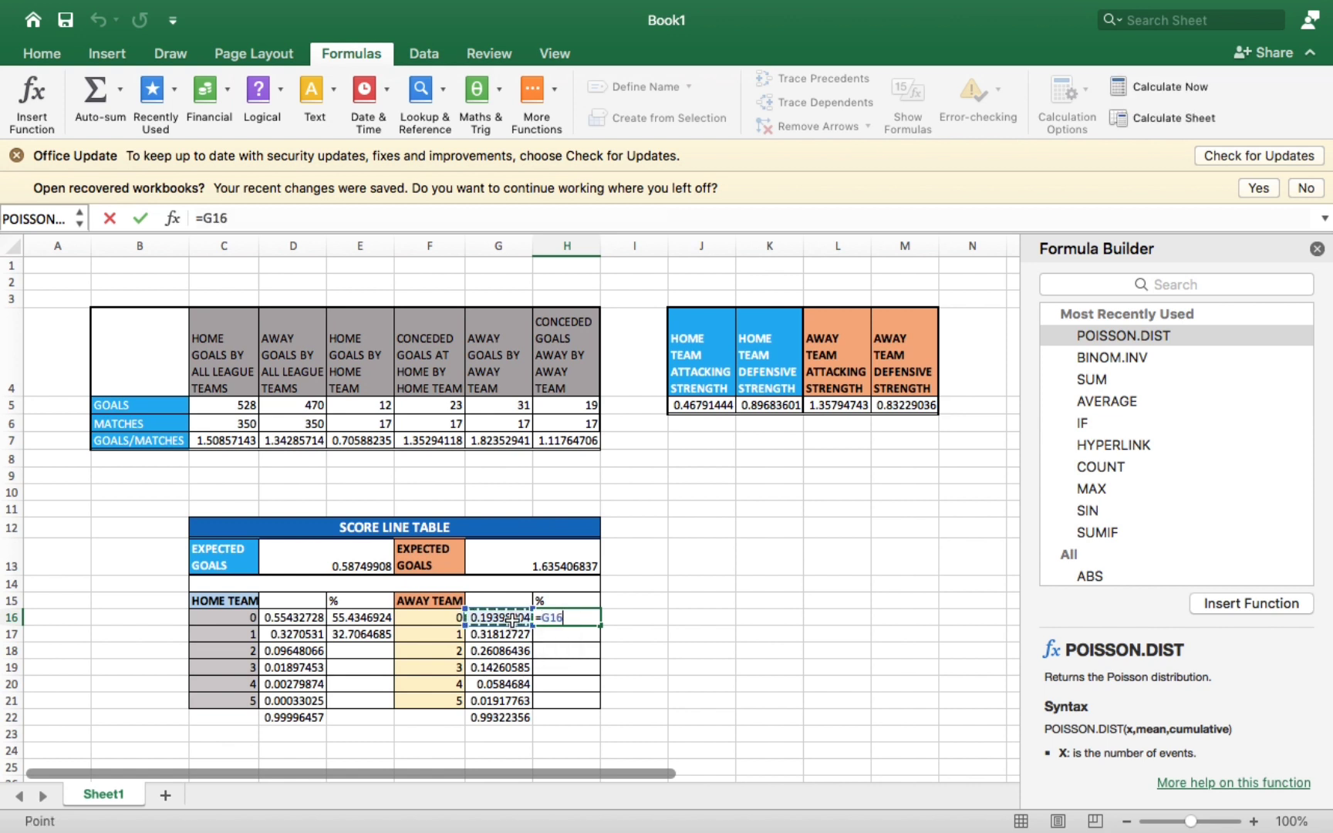
{"action": "type", "text": "*"}
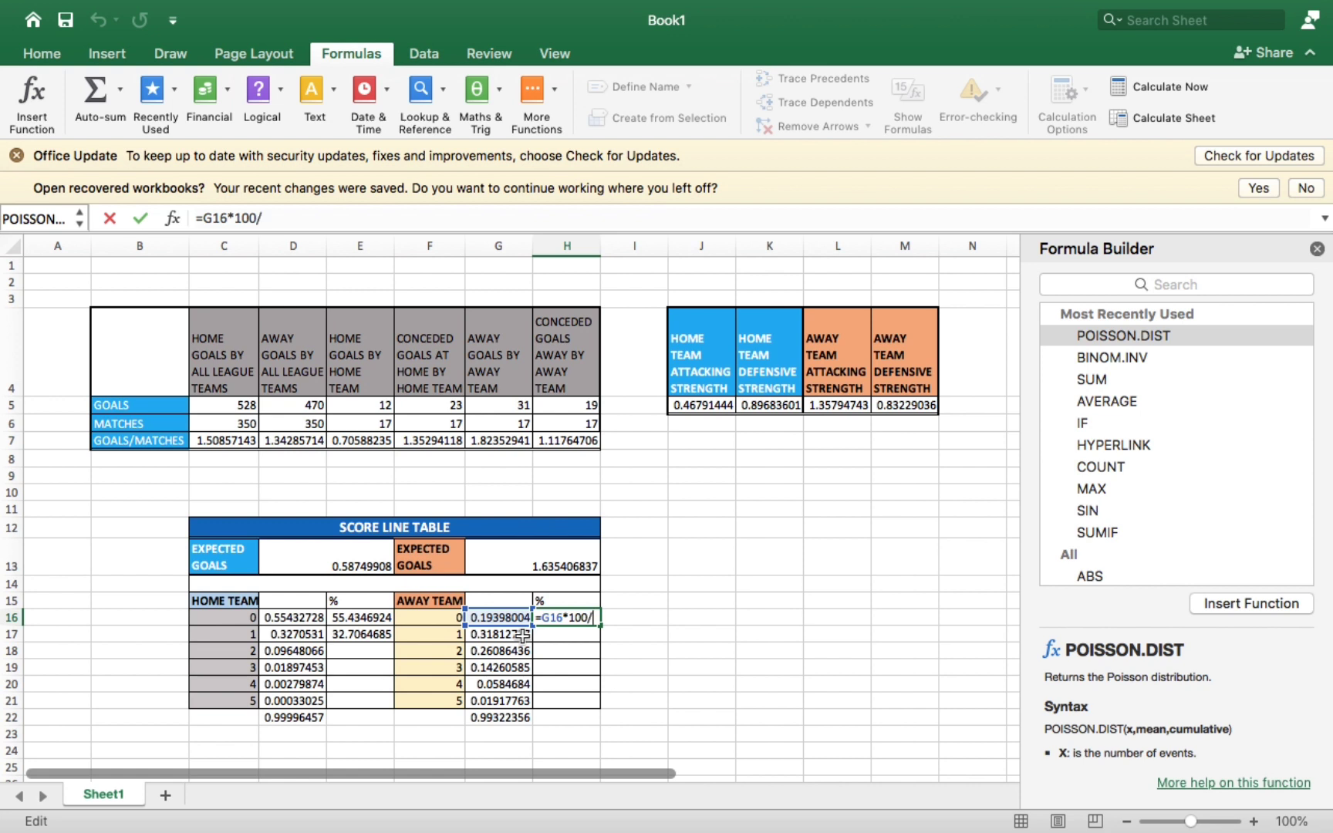
{"action": "type", "text": "100/"}
{"action": "left_click", "coordinate": [498, 718]}
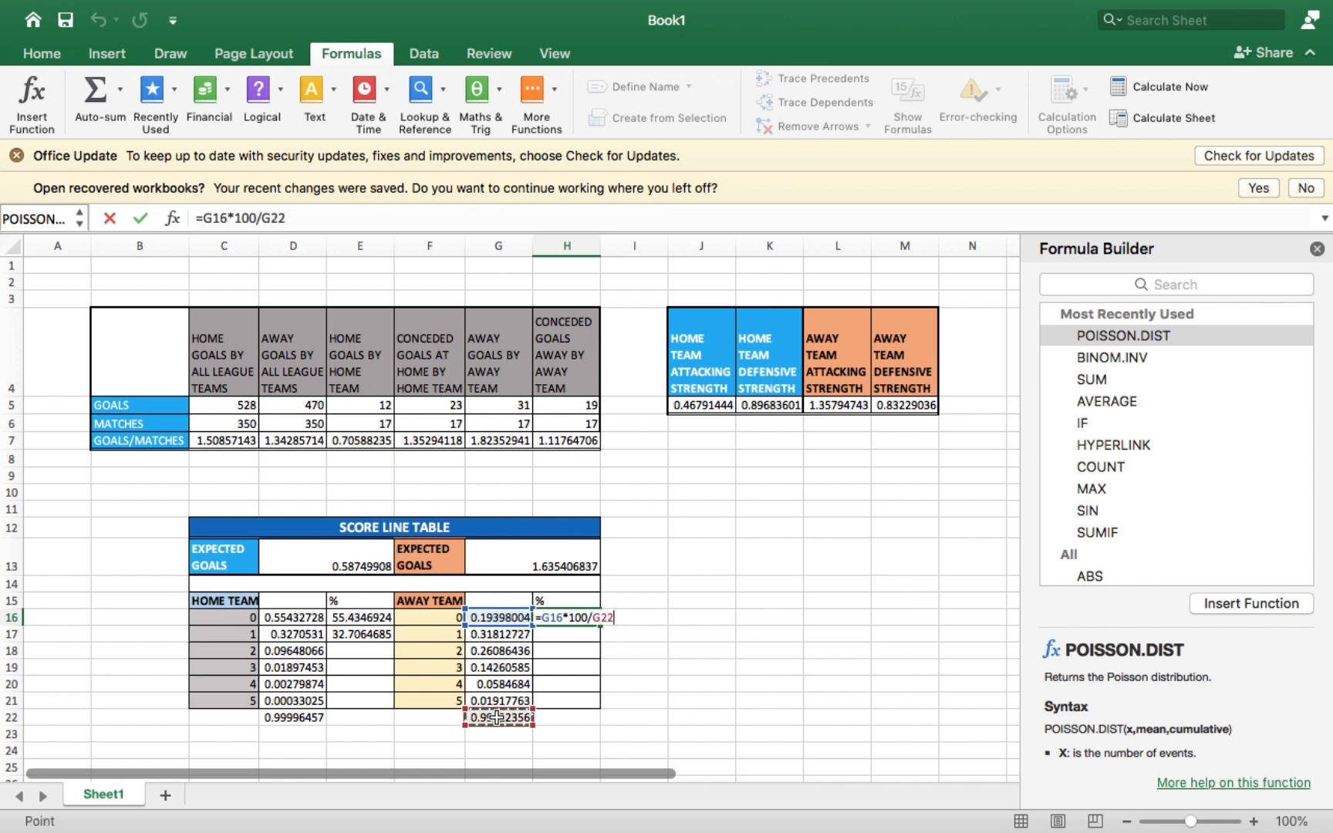
{"action": "key", "text": "Return"}
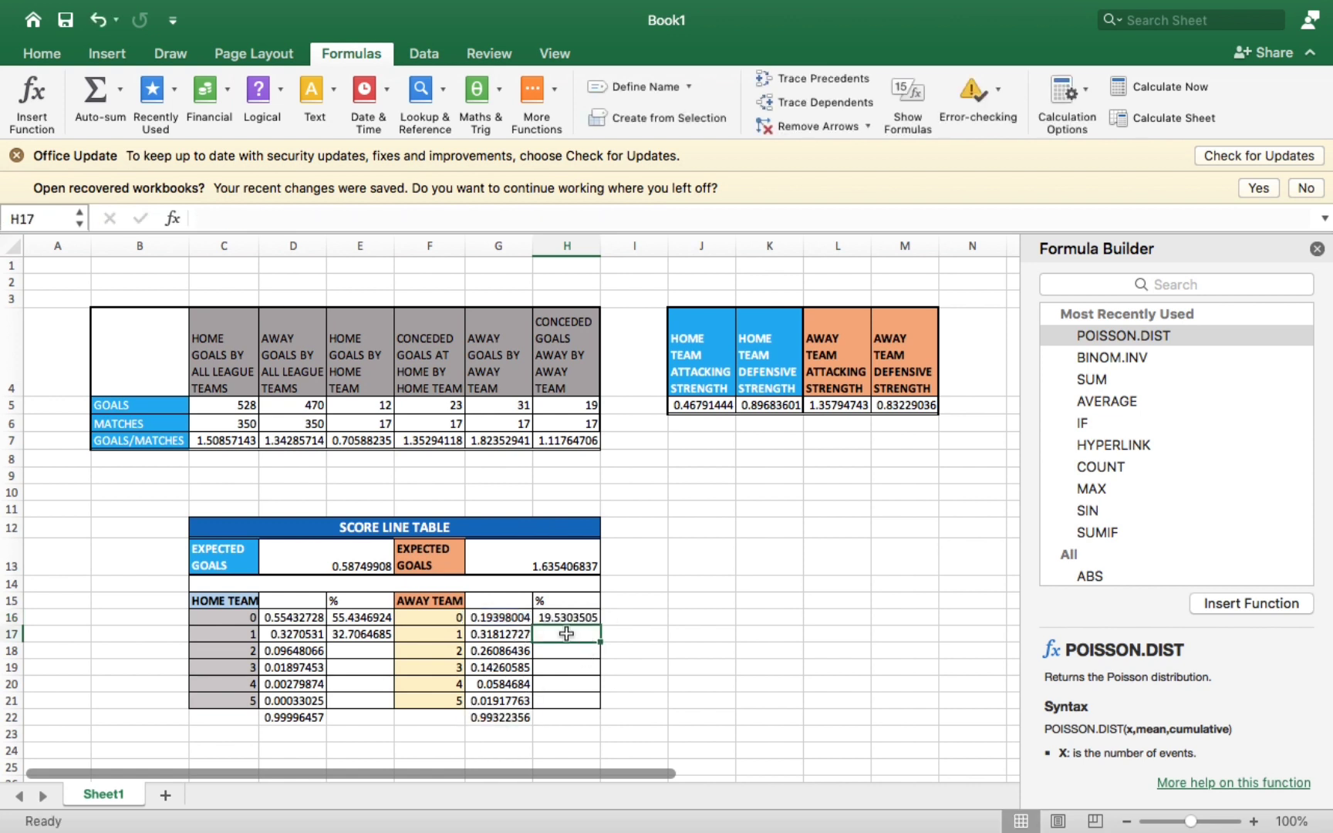
- Calculate the away team's percentage for 1 goal in H17 with =G17*100/G22, and enter the match label "genoa vs juventus" in E9
{"action": "type", "text": "="}
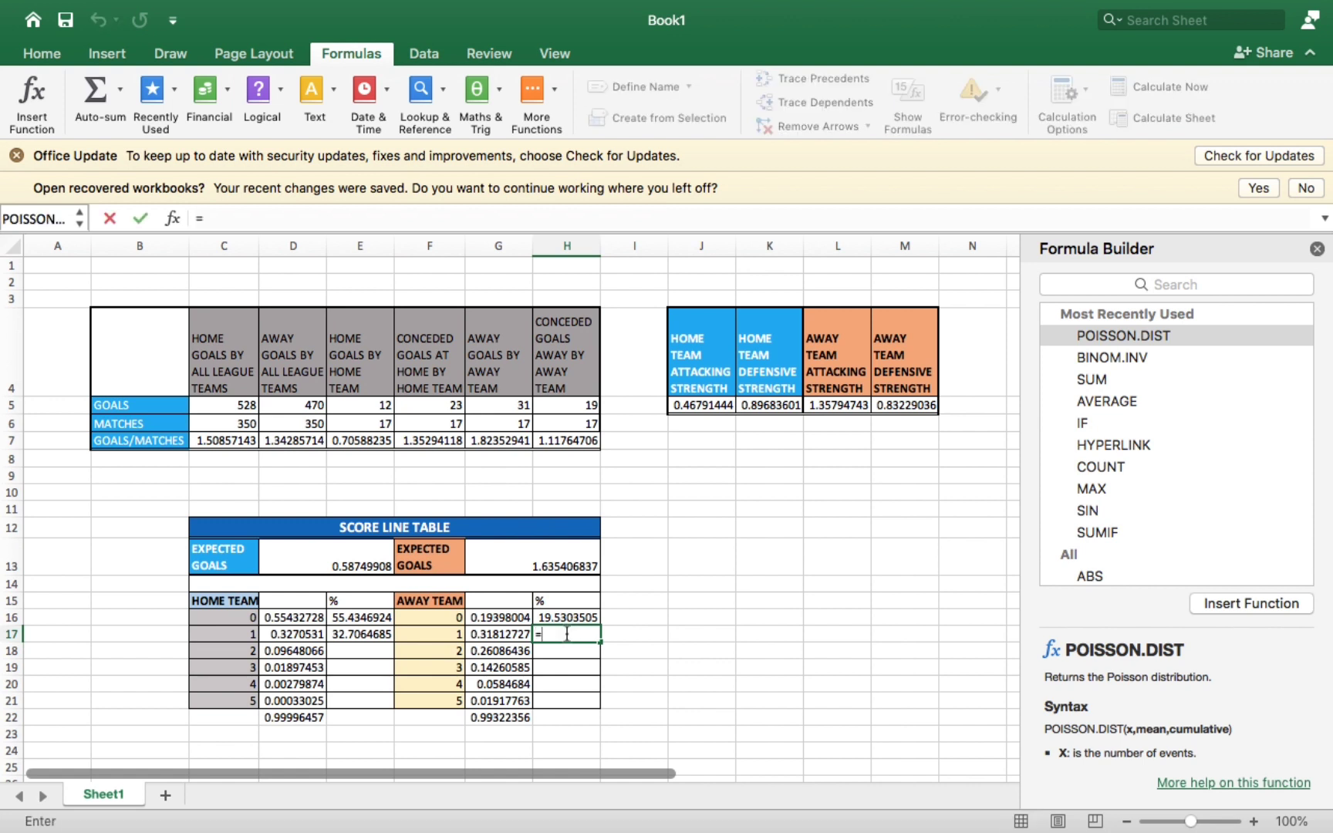
{"action": "left_click", "coordinate": [505, 632]}
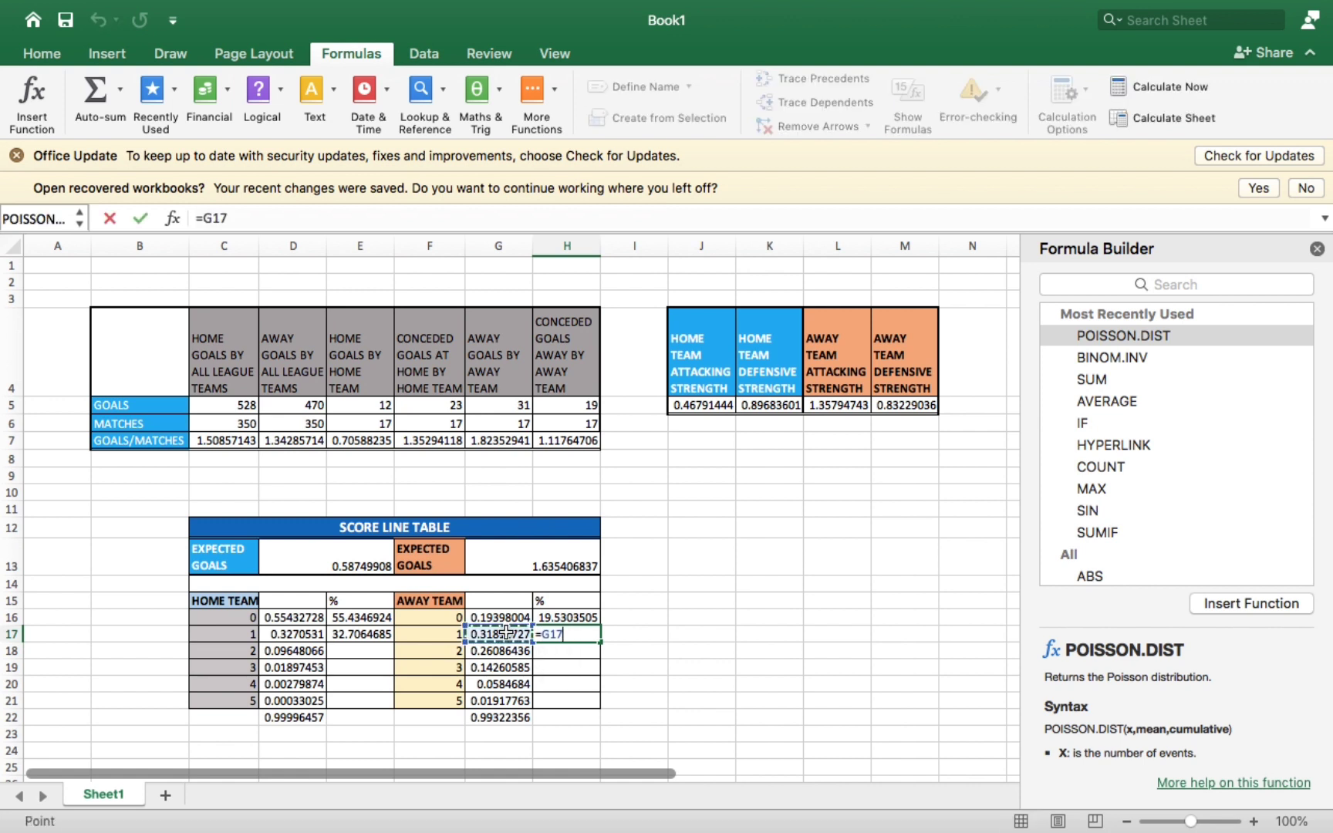
{"action": "type", "text": "*"}
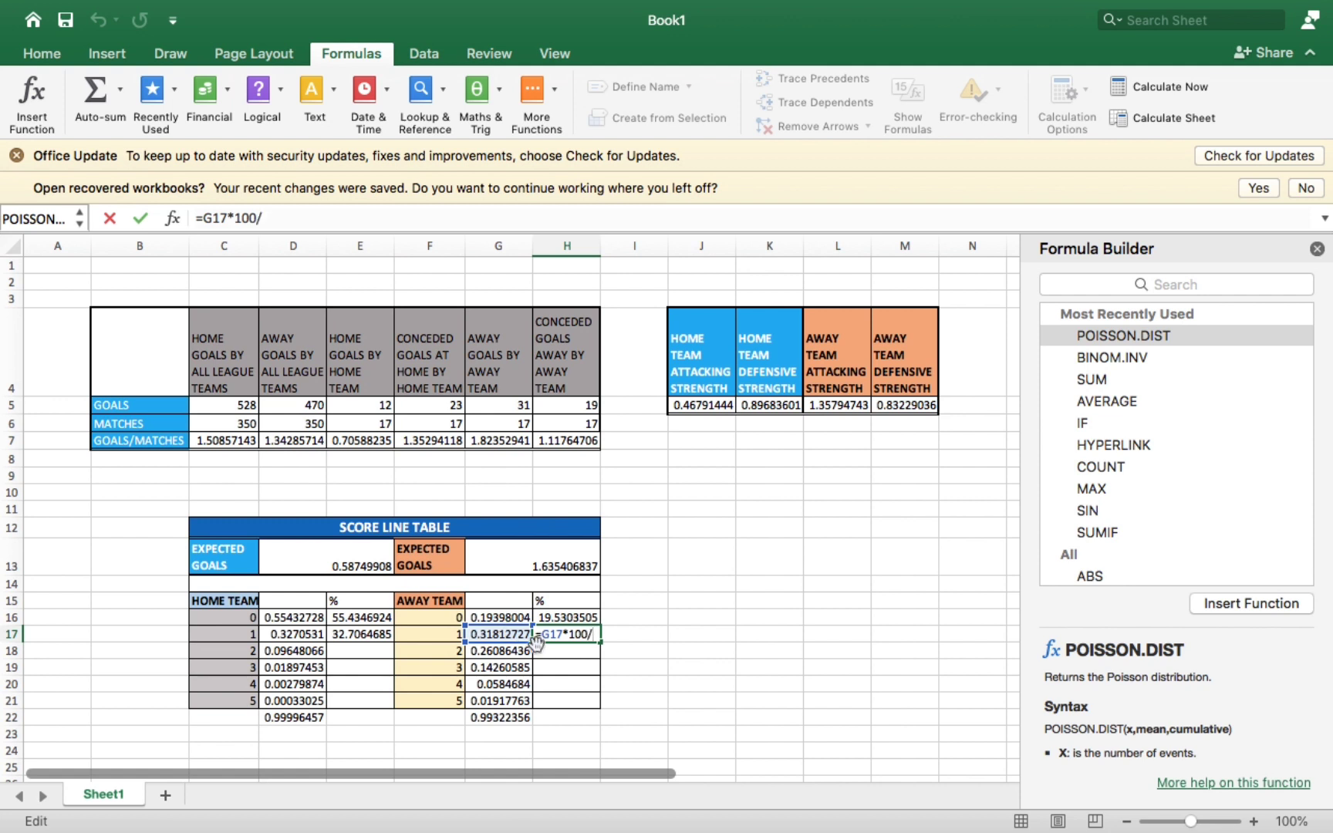
{"action": "left_click", "coordinate": [513, 718]}
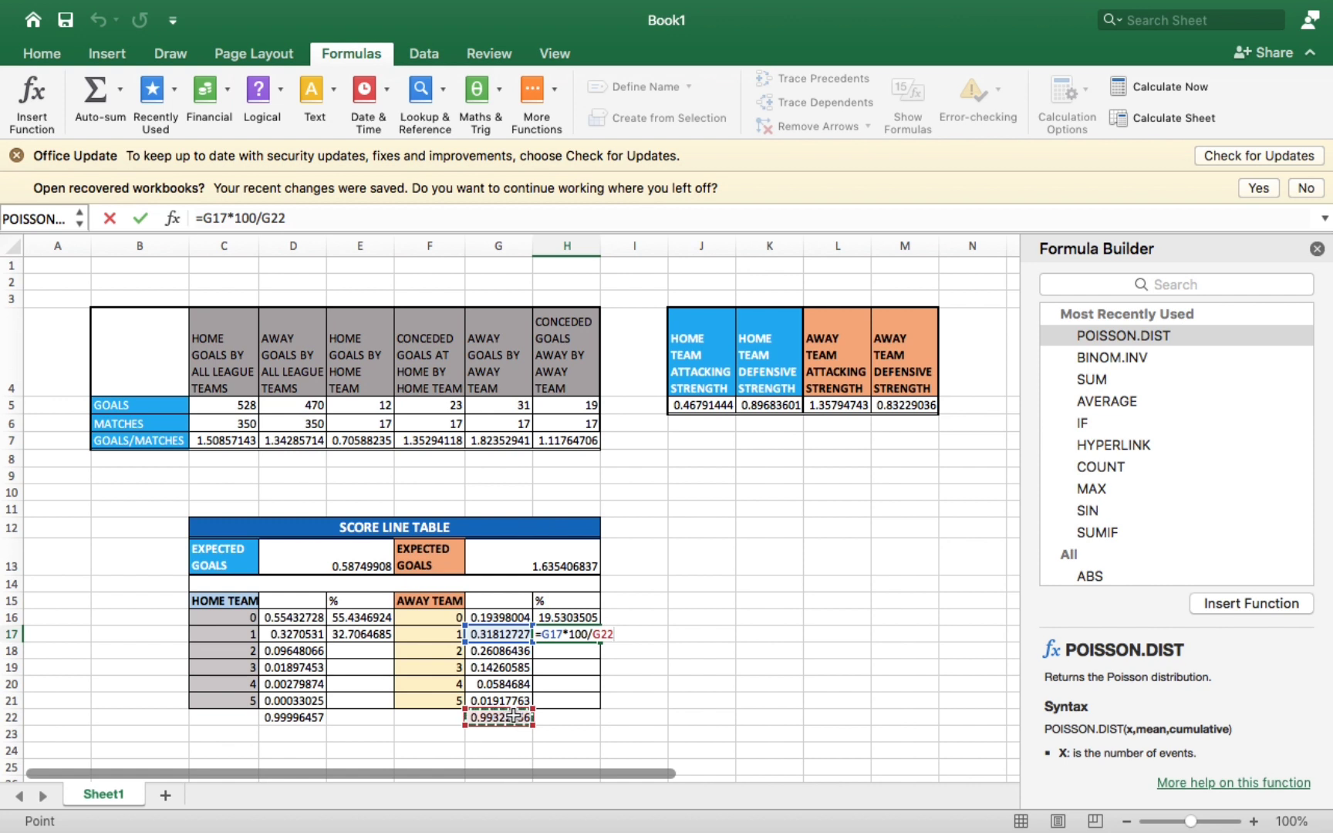
{"action": "key", "text": "Return"}
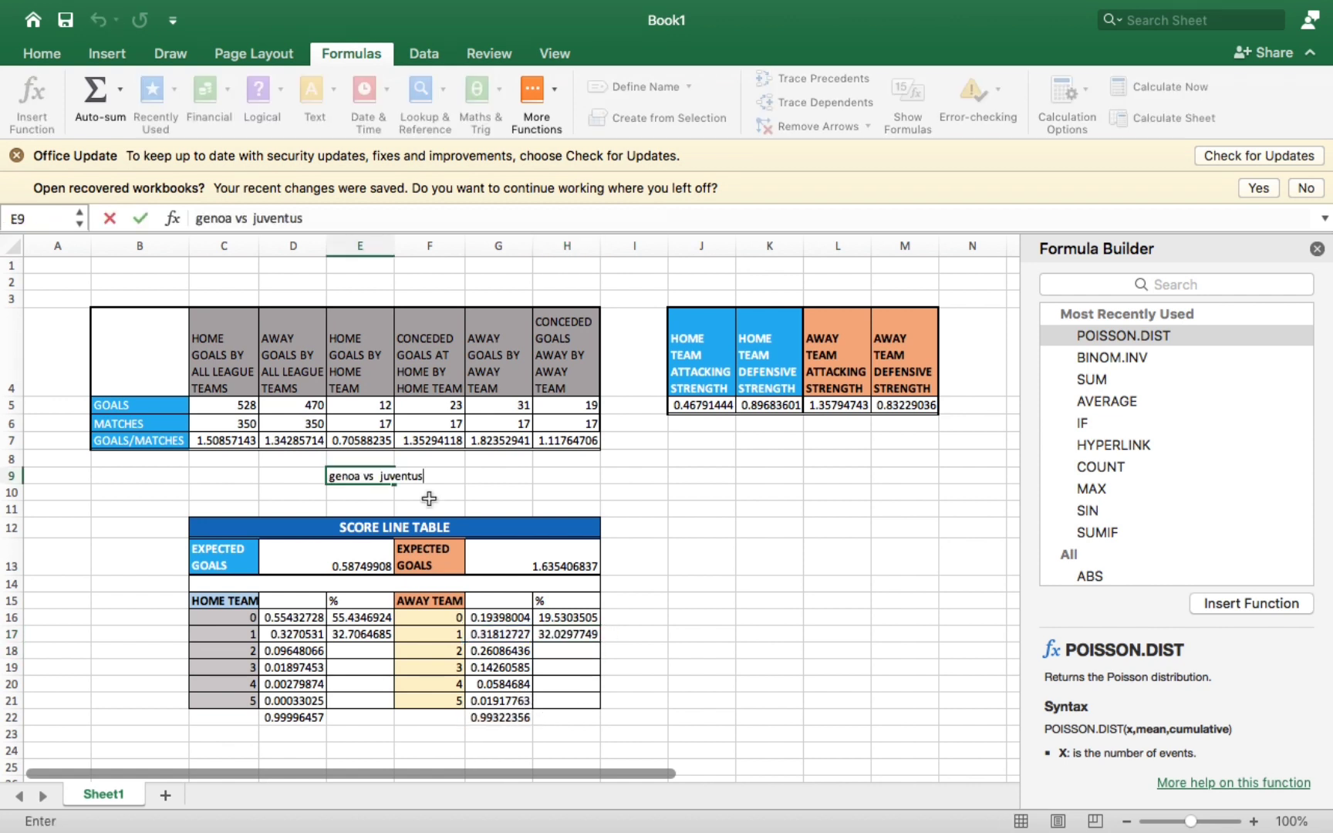
{"action": "left_click", "coordinate": [429, 491]}
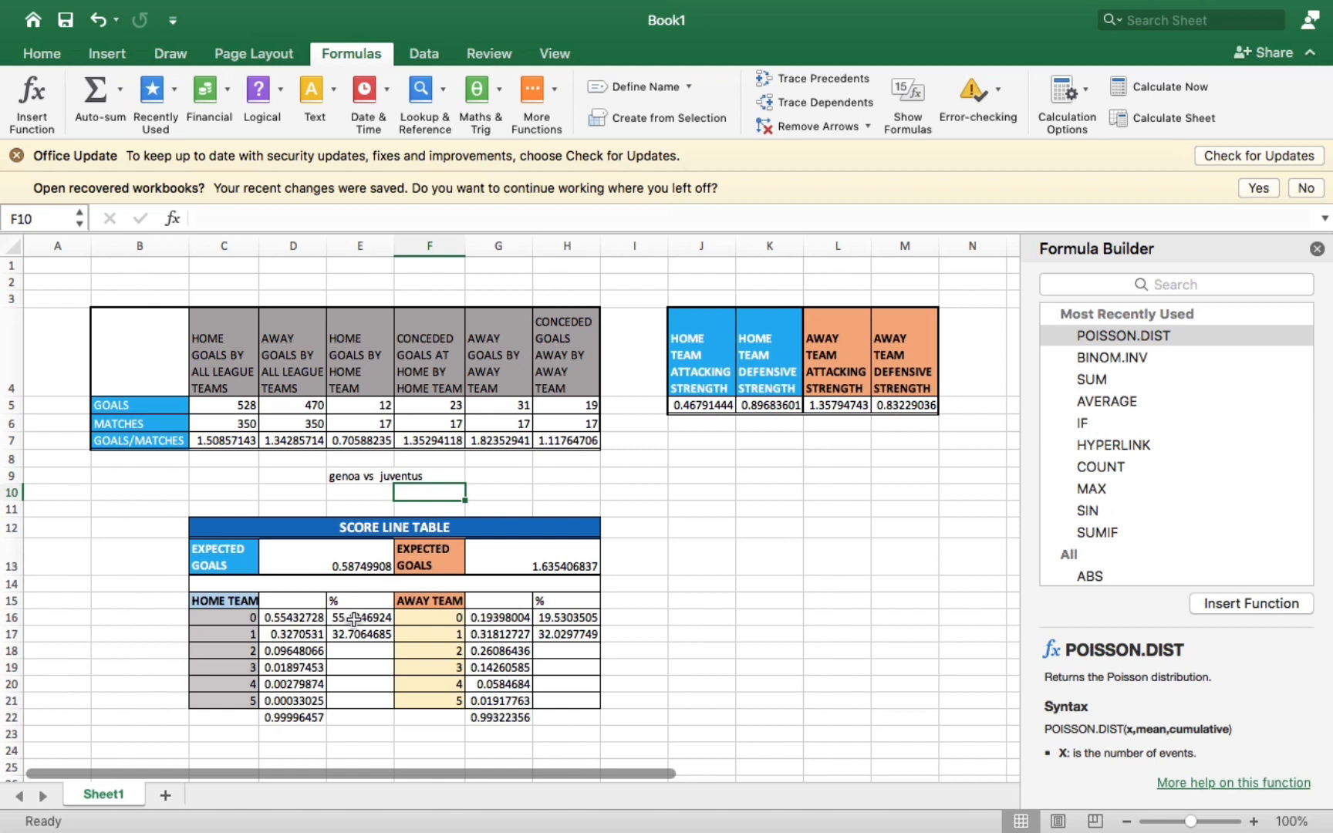
- Compare the home and away percentages for 0 and 1 goals in the score line table
{"action": "left_click", "coordinate": [239, 616]}
{"action": "left_click", "coordinate": [367, 617]}
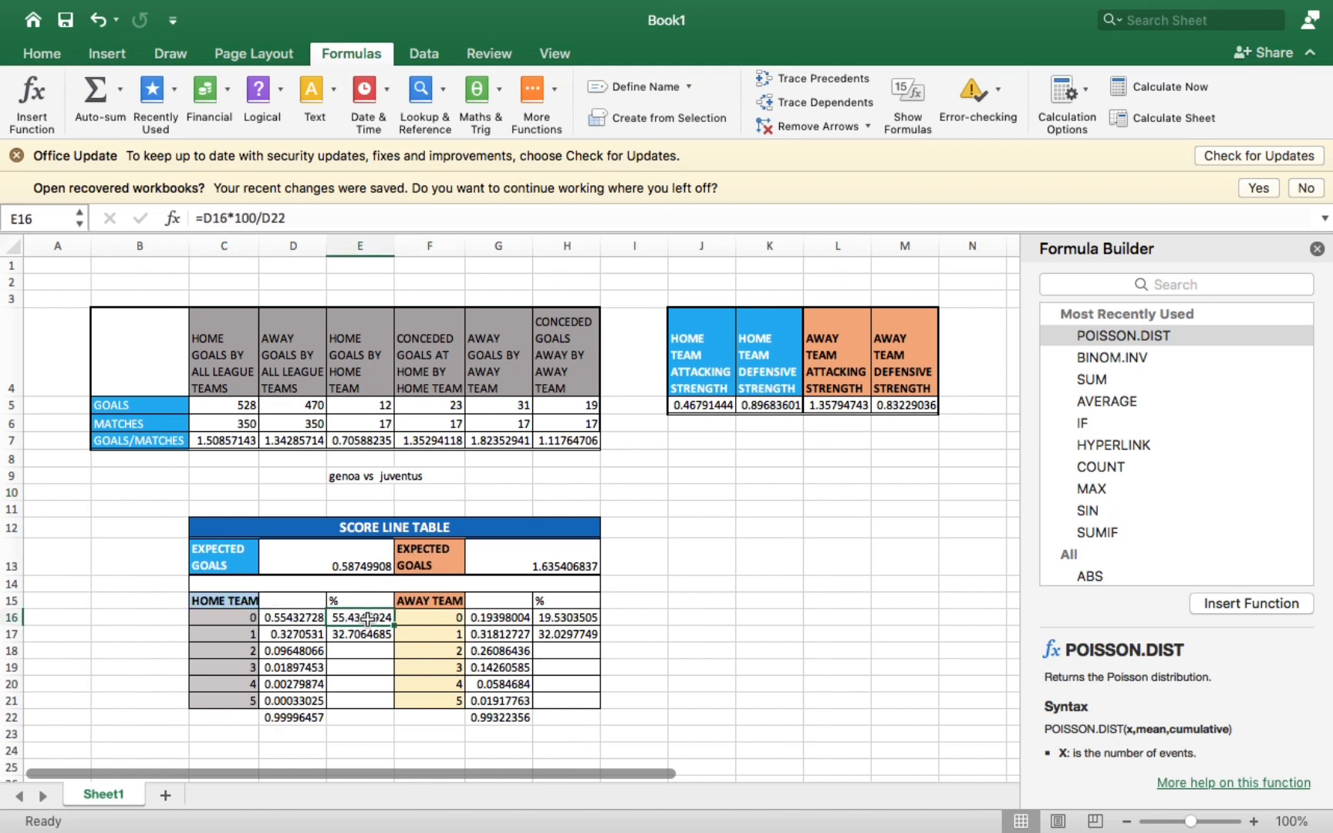
{"action": "left_click", "coordinate": [456, 621]}
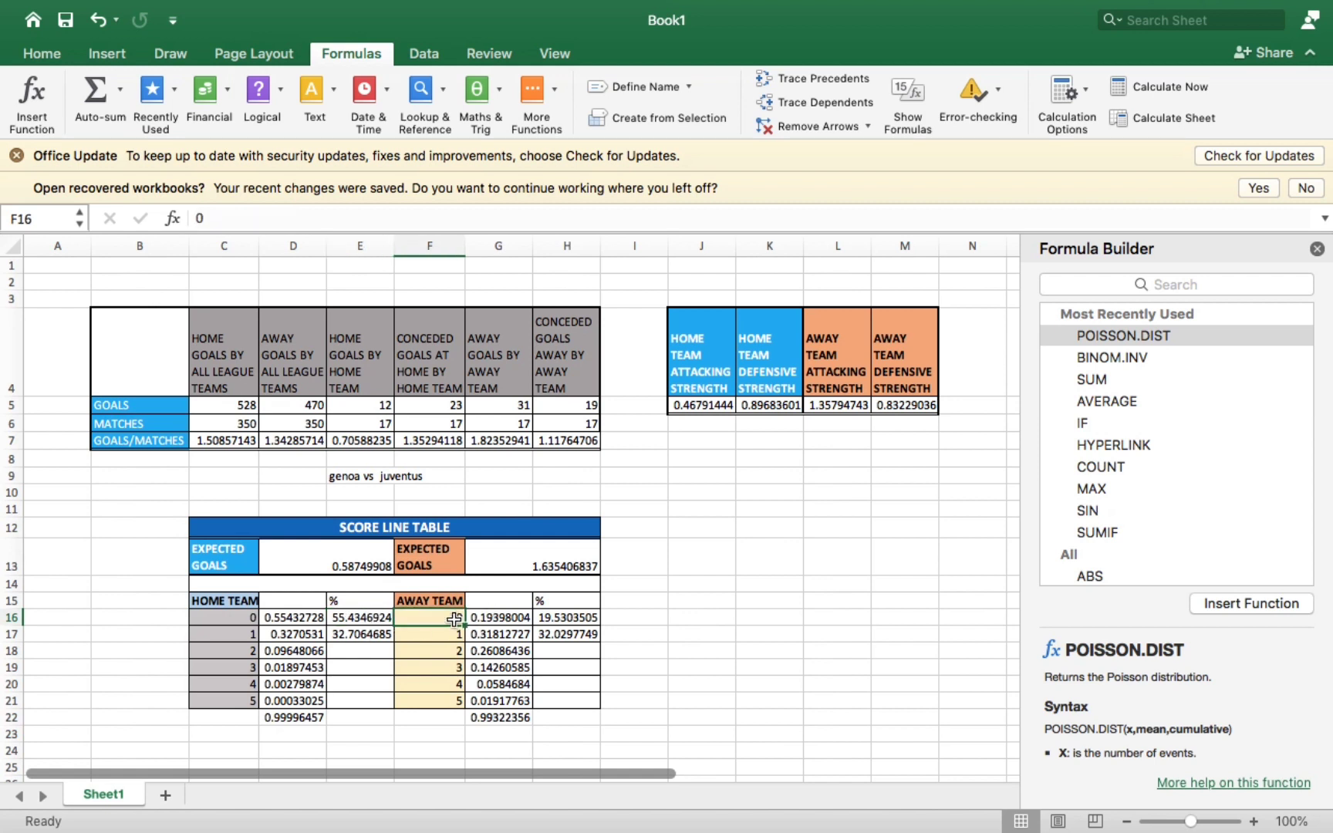
{"action": "left_click", "coordinate": [556, 618]}
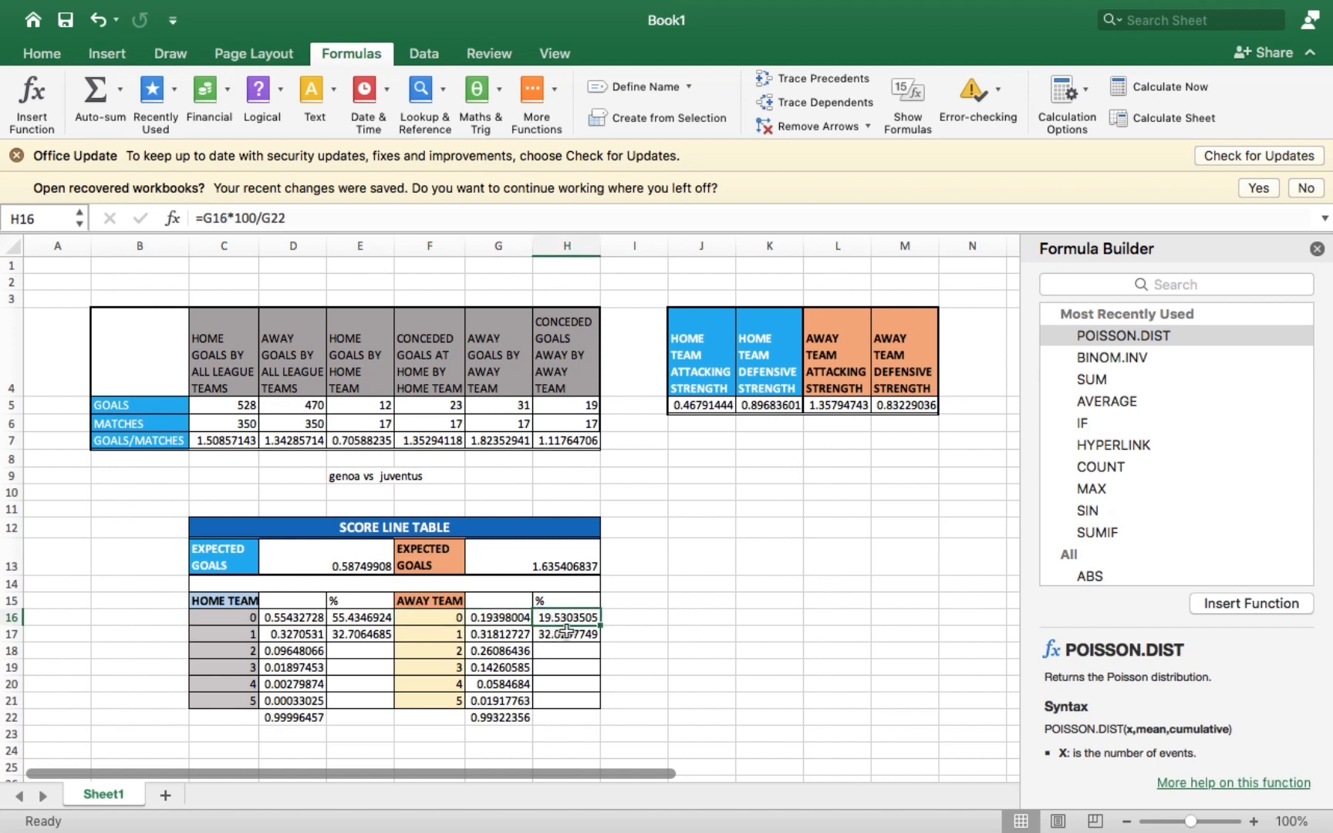
{"action": "left_click", "coordinate": [249, 635]}
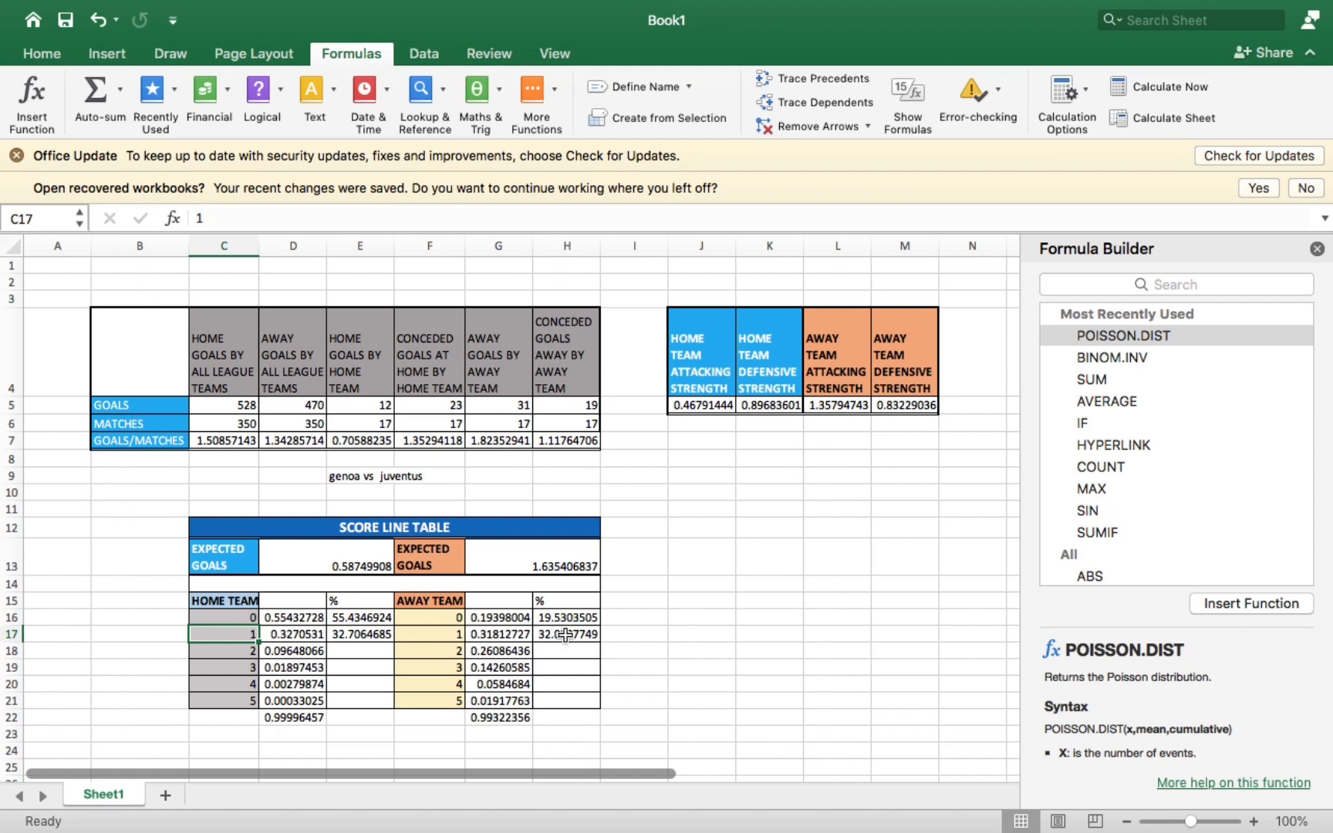
- Calculate the home team's percentage for 2 goals in E18 with the formula =D18*100/D22
{"action": "left_click", "coordinate": [350, 644]}
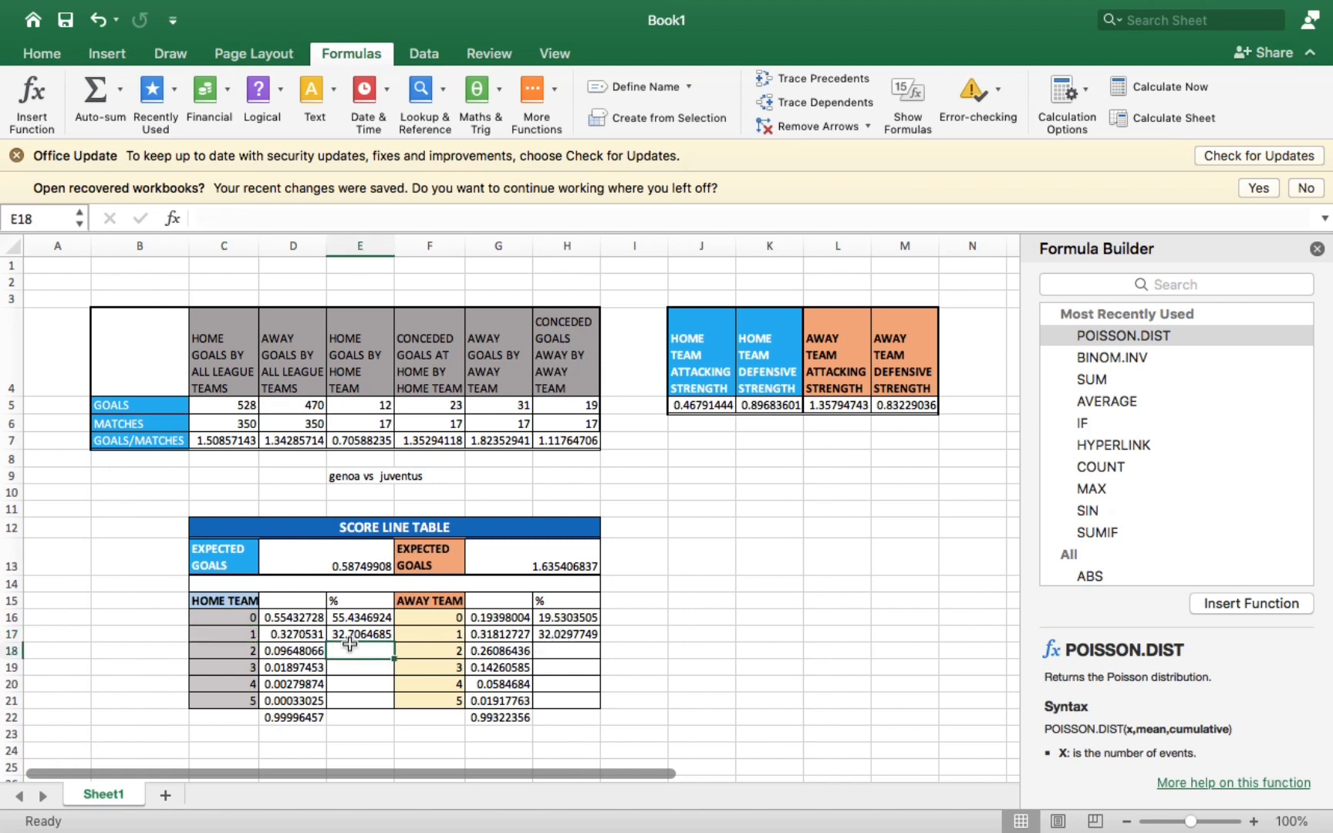
{"action": "type", "text": "="}
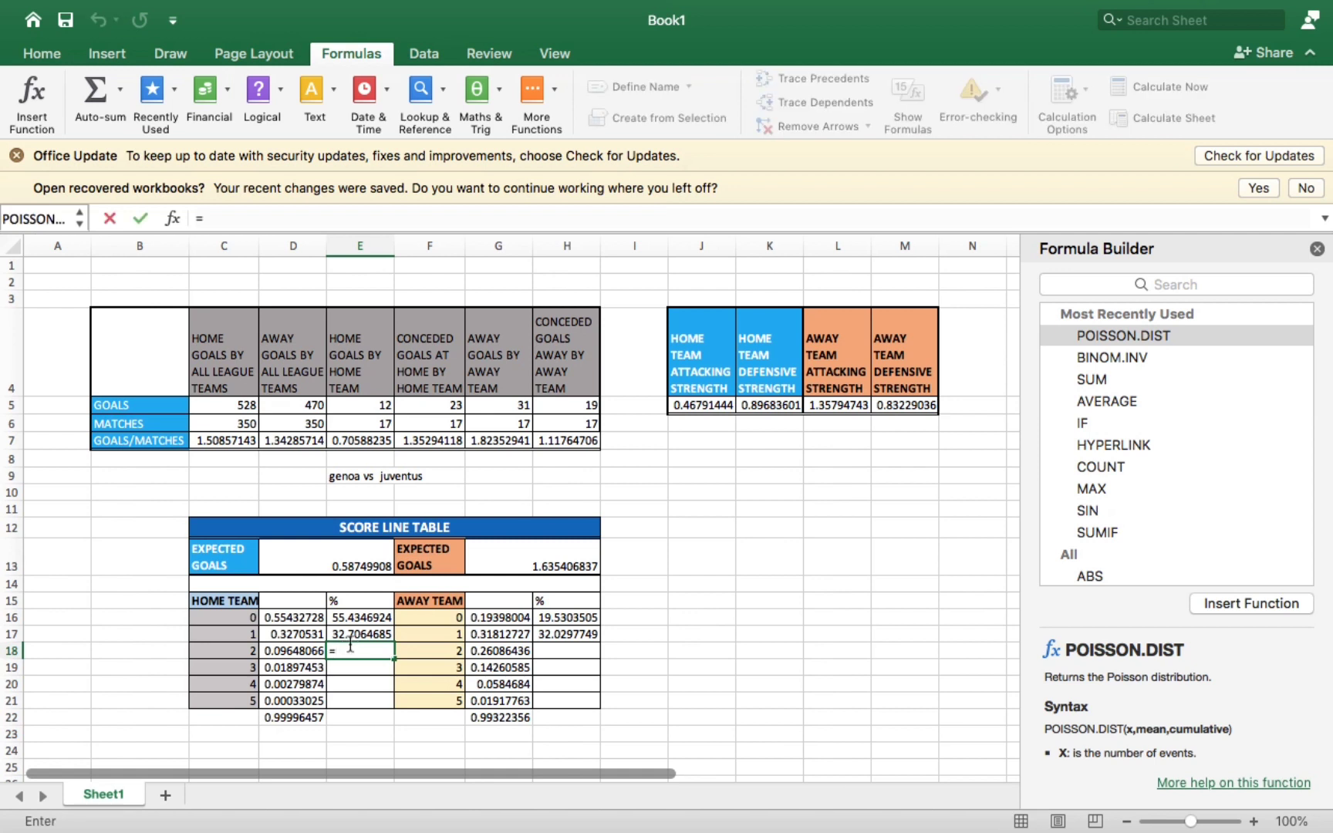
{"action": "left_click", "coordinate": [291, 656]}
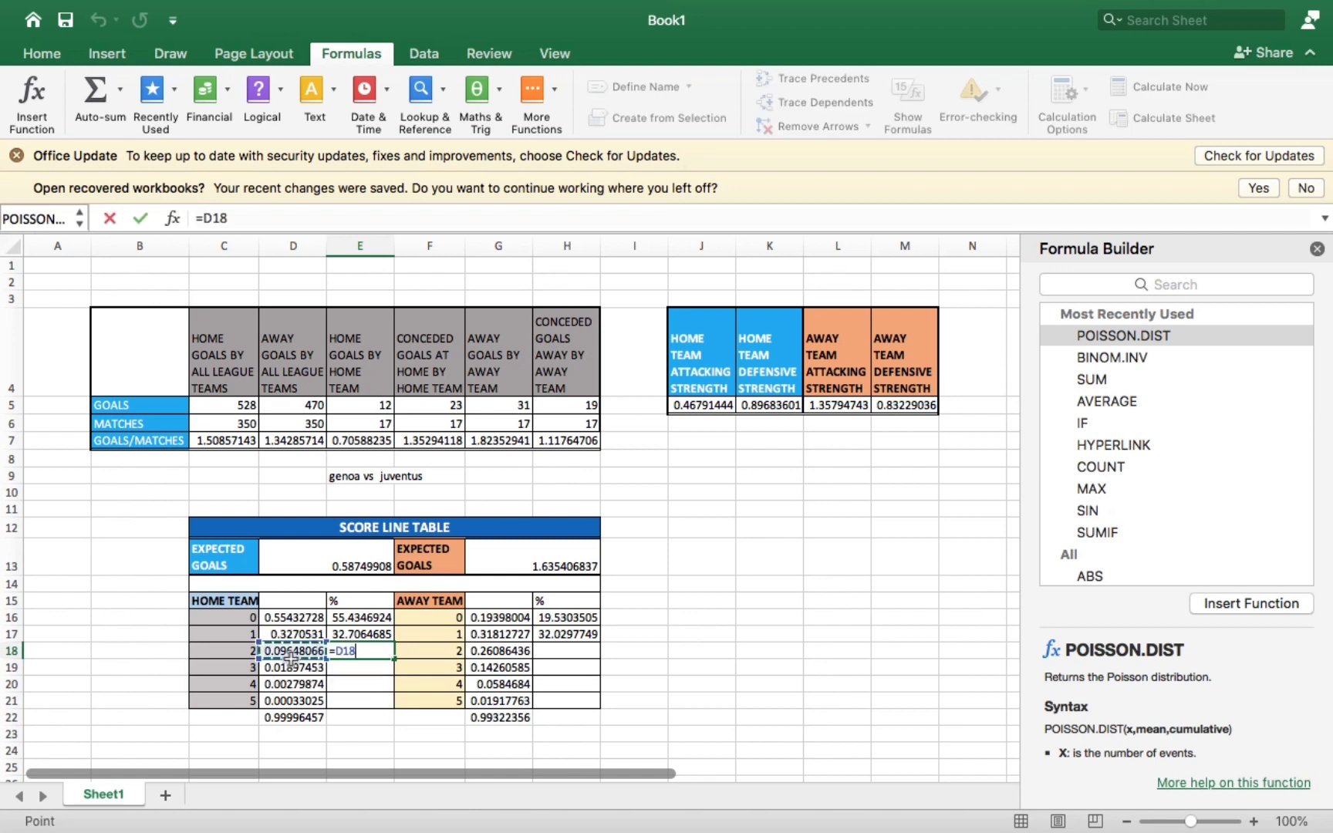
{"action": "type", "text": "*"}
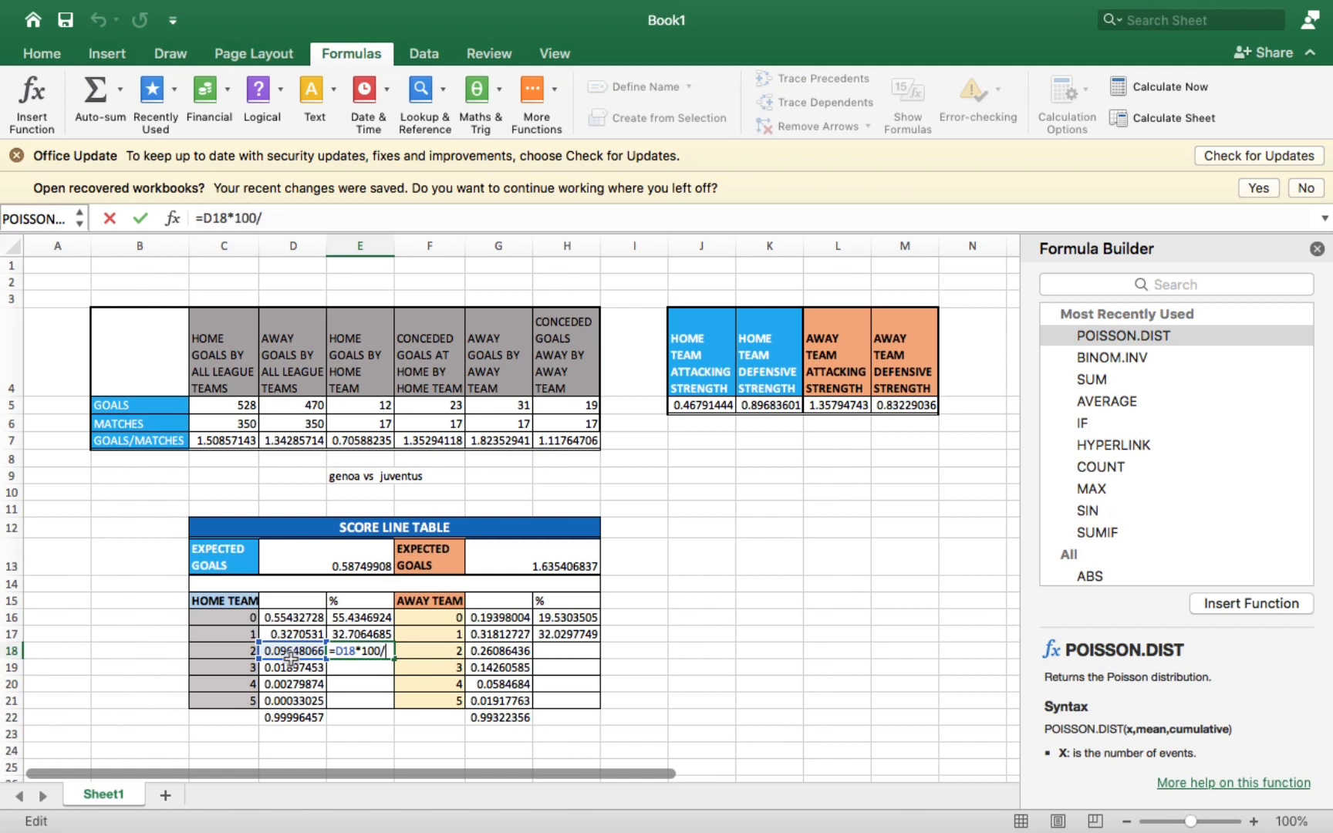
{"action": "left_click", "coordinate": [291, 719]}
{"action": "key", "text": "Return"}
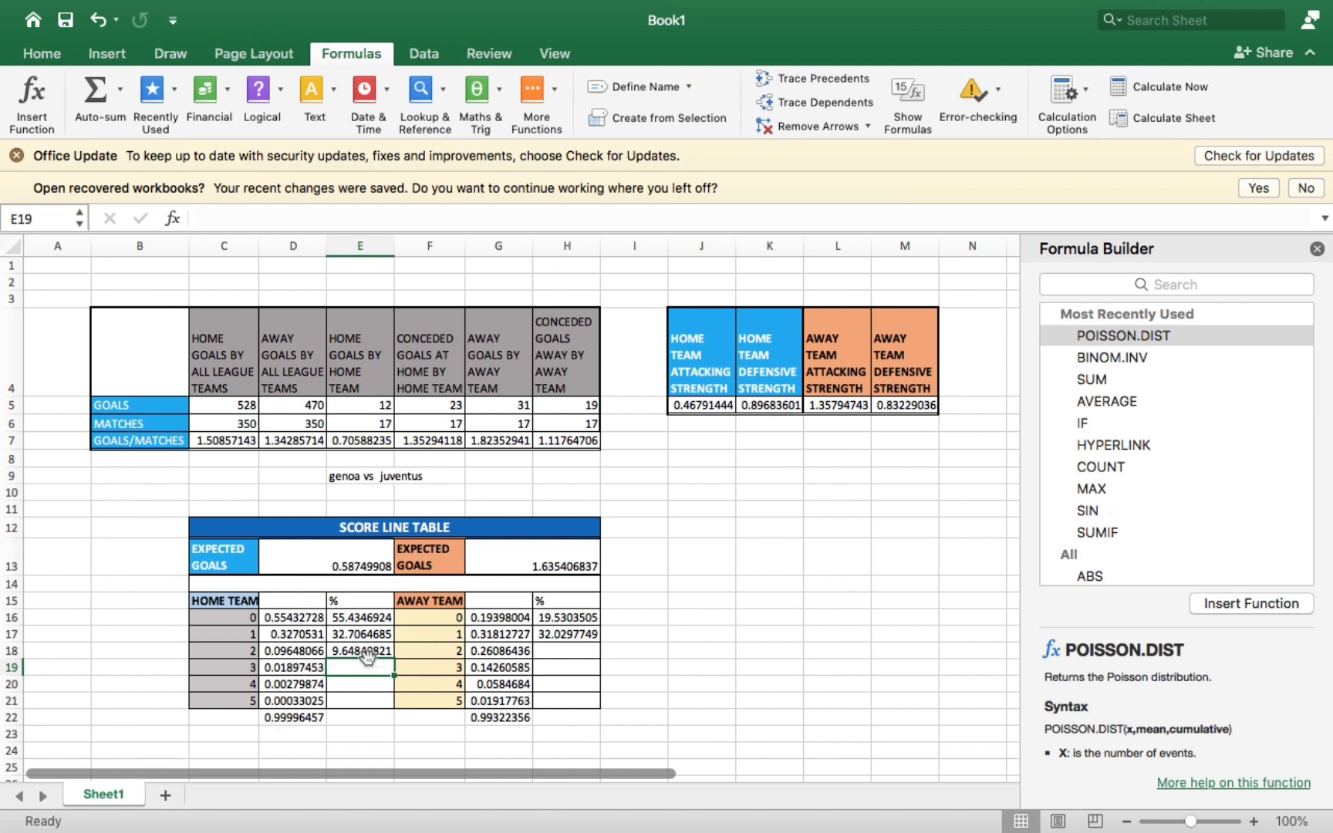
- Calculate the away team's percentage for 2 goals in H18 with the formula =G18*100/G22
{"action": "left_click", "coordinate": [551, 652]}
{"action": "type", "text": "="}
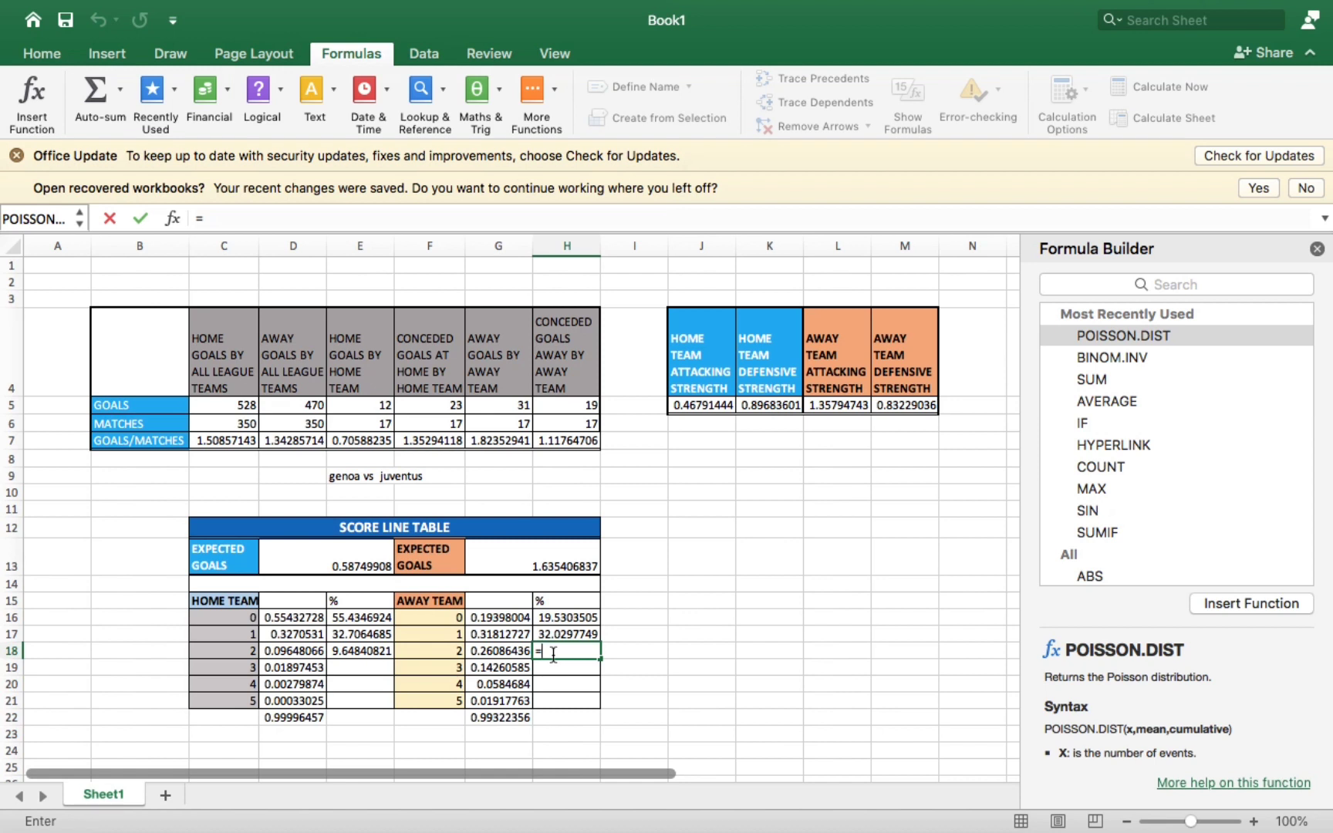
{"action": "left_click", "coordinate": [505, 651]}
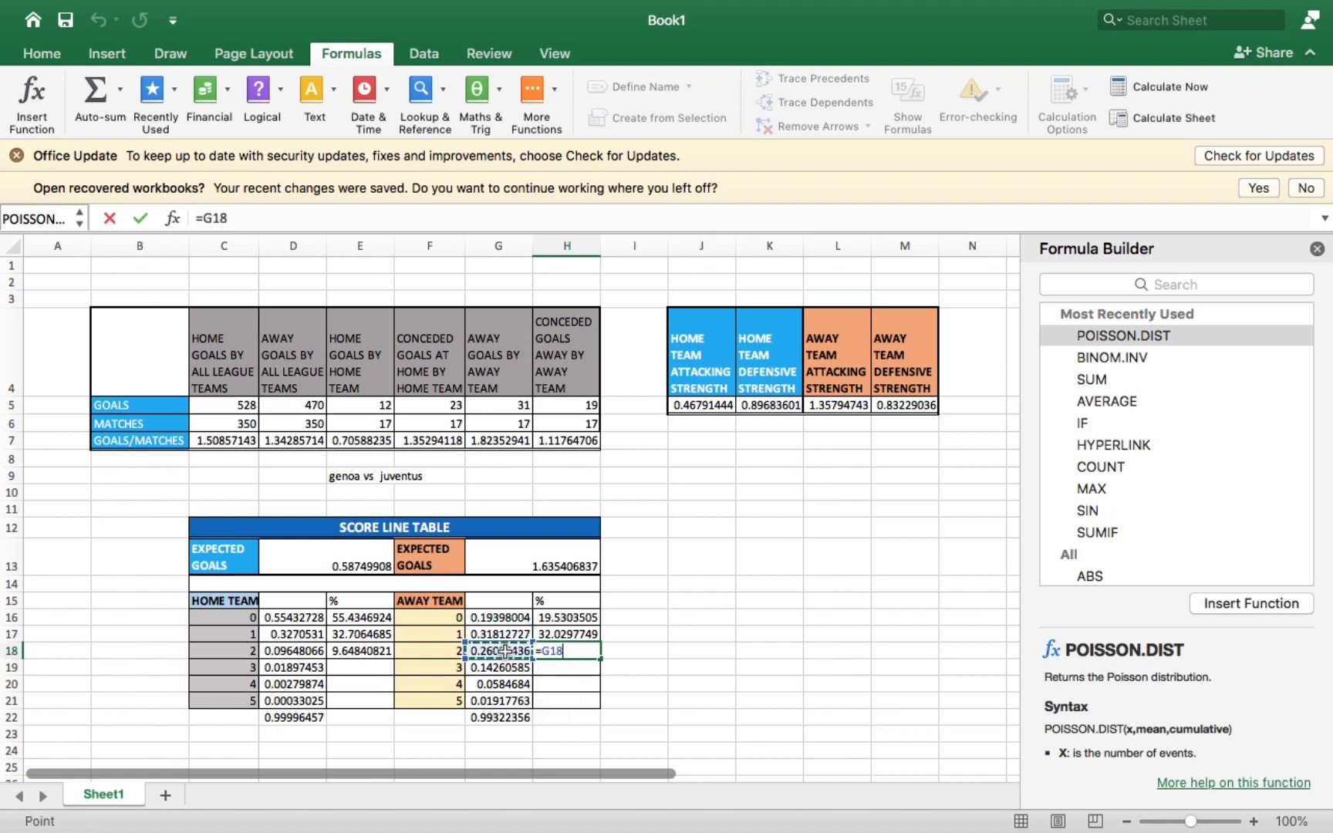
{"action": "type", "text": "*"}
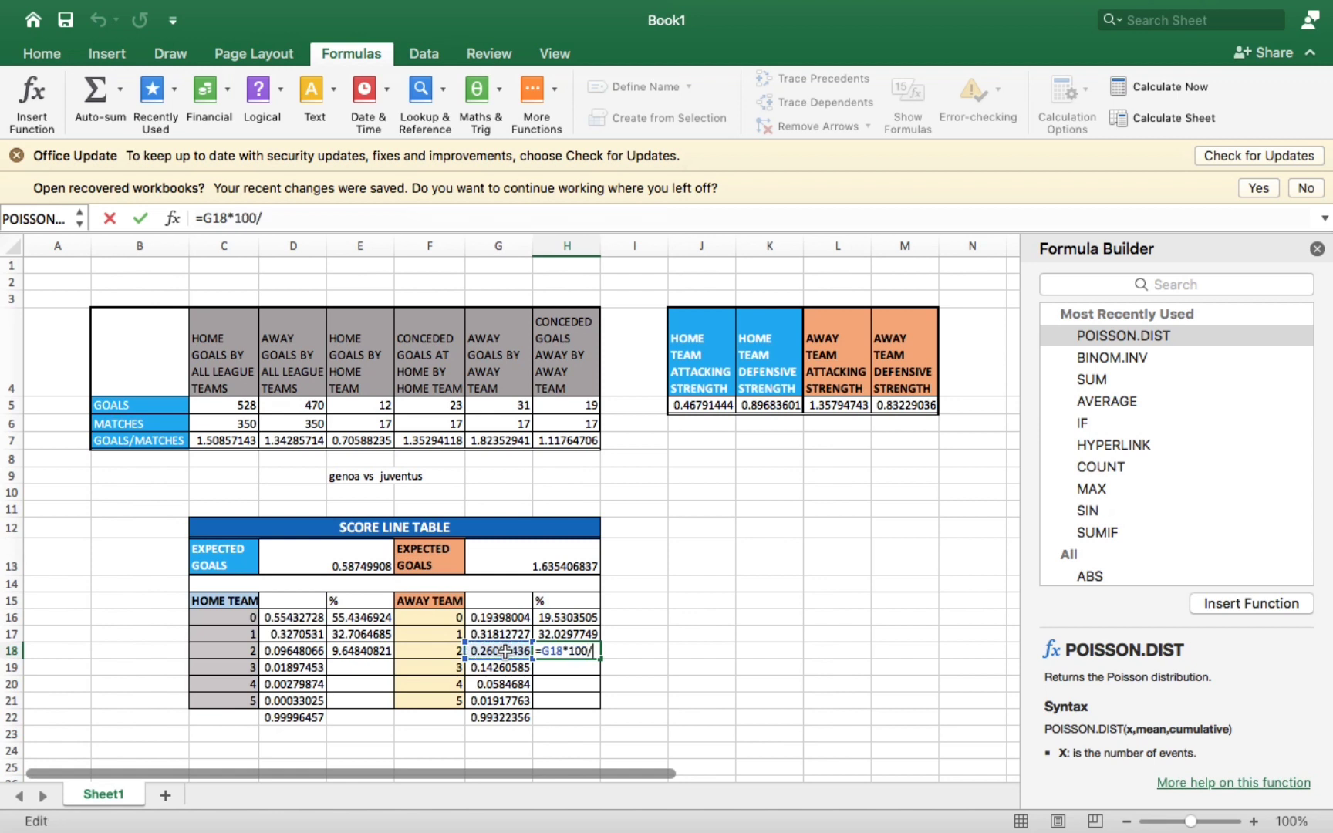
{"action": "left_click", "coordinate": [493, 717]}
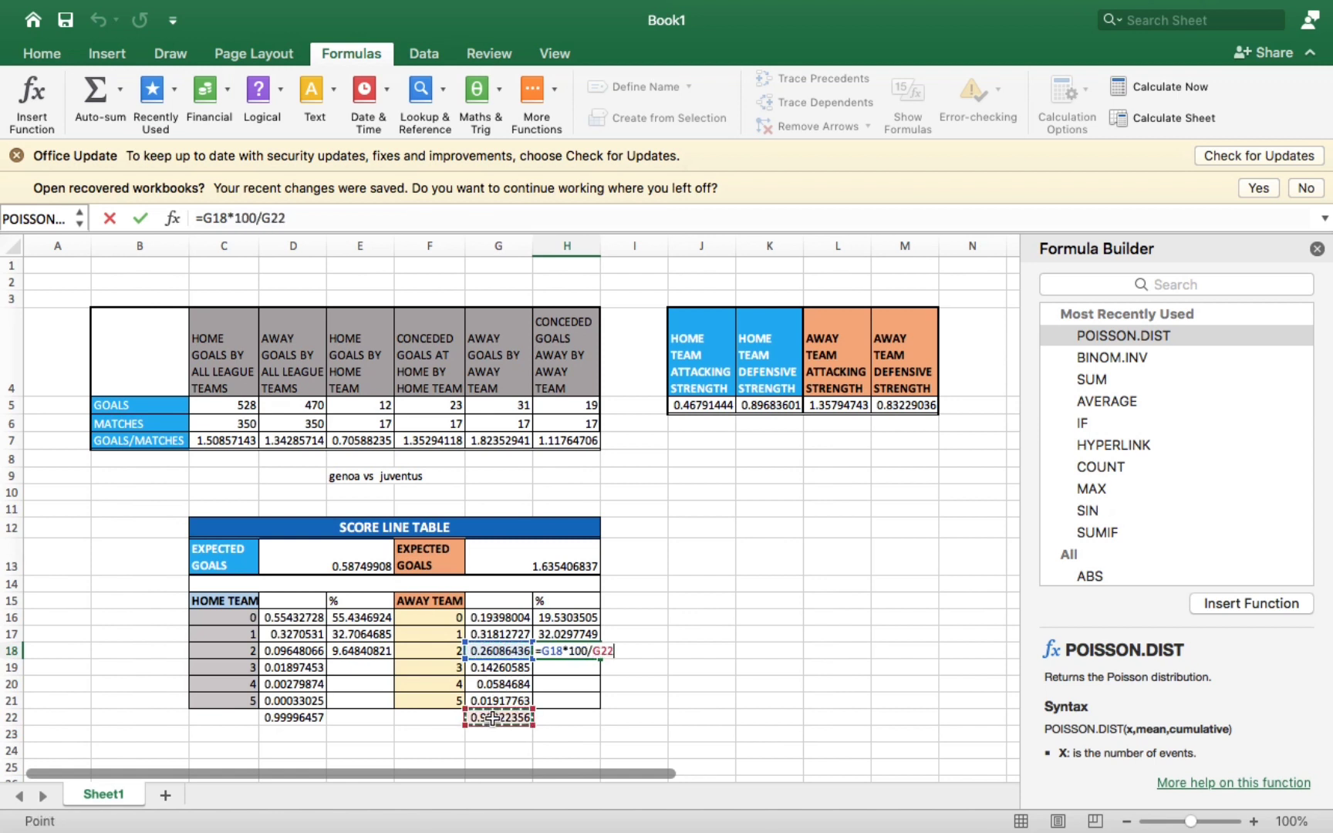
{"action": "key", "text": "Return"}
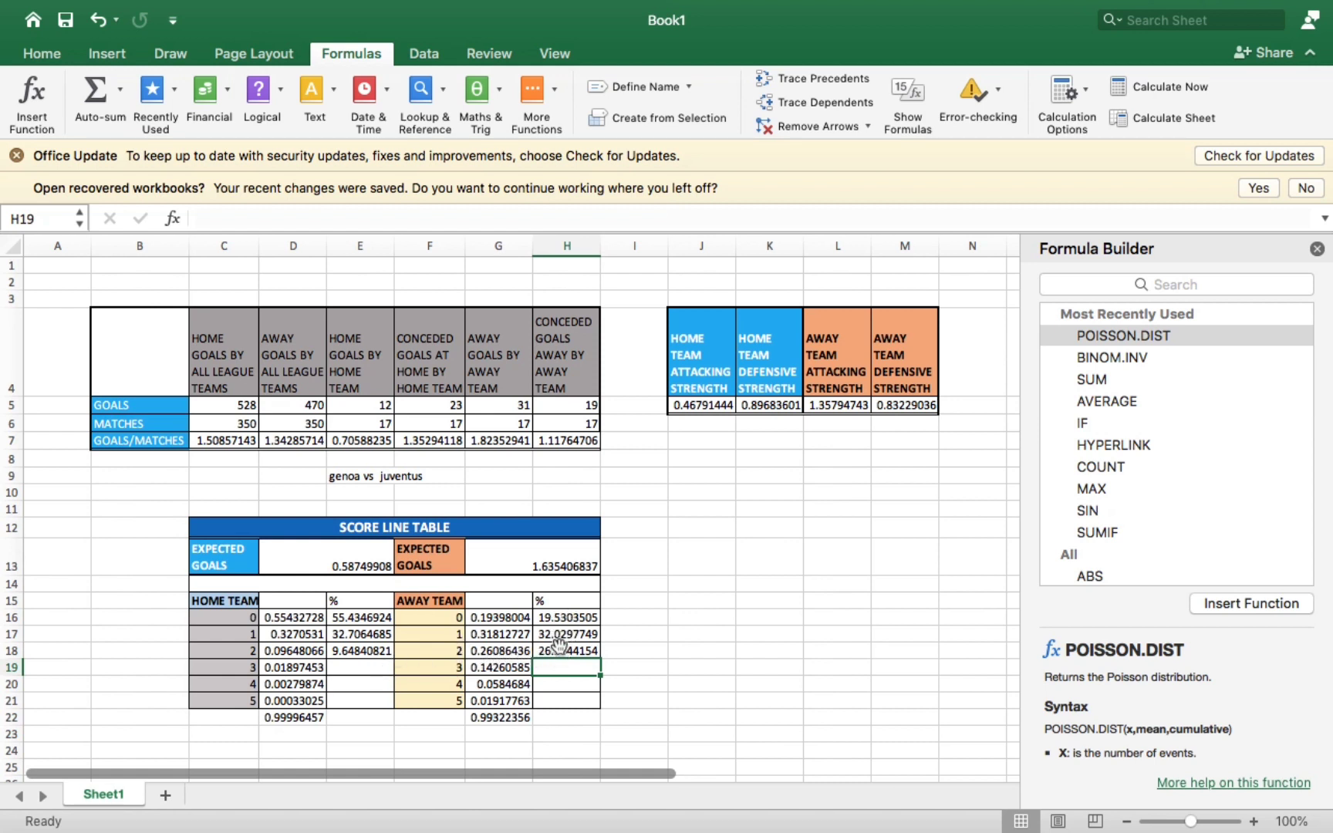
- Enter the prediction labels "gg" in G10 and "x2" in H10, above the score line table
{"action": "left_click", "coordinate": [477, 491]}
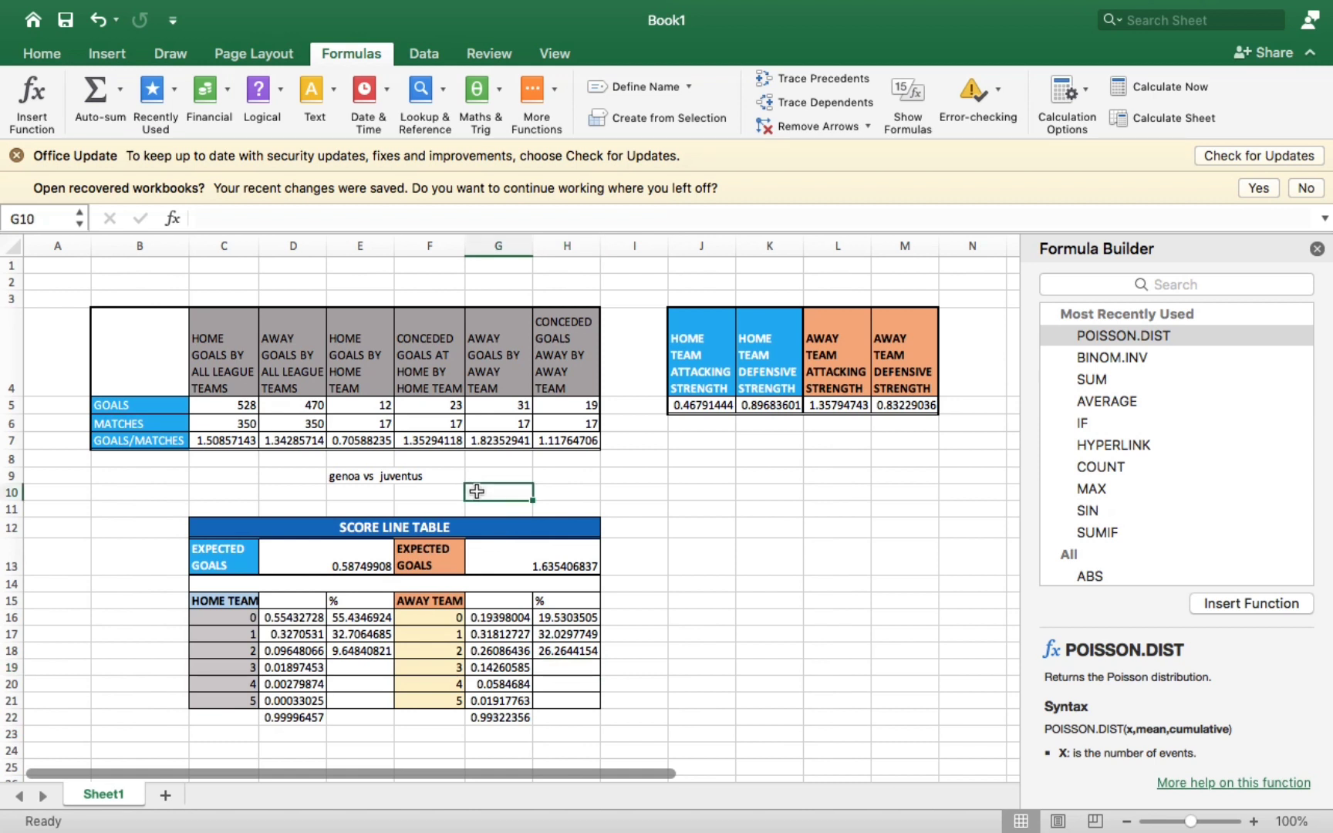
{"action": "type", "text": "gg"}
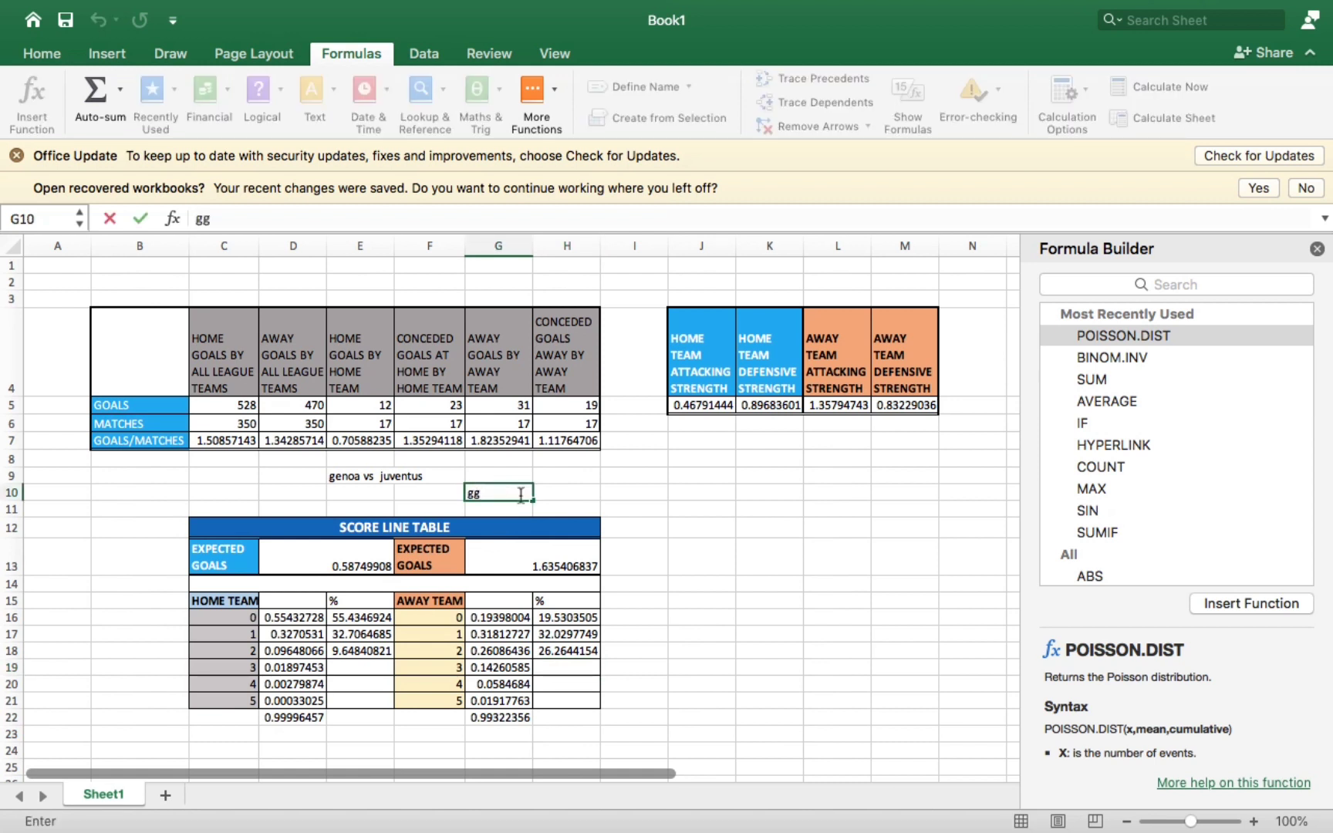
{"action": "left_click", "coordinate": [569, 492]}
{"action": "type", "text": "x2"}
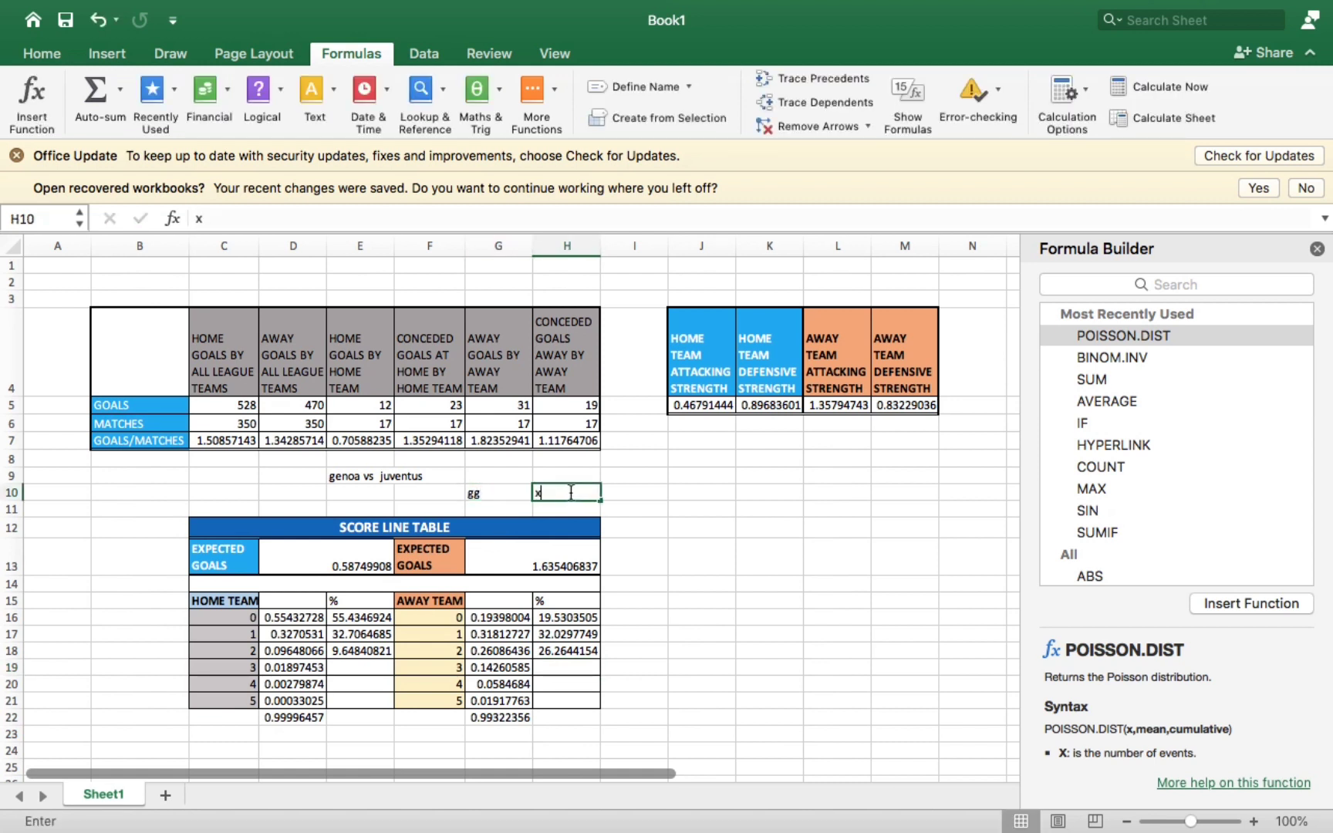